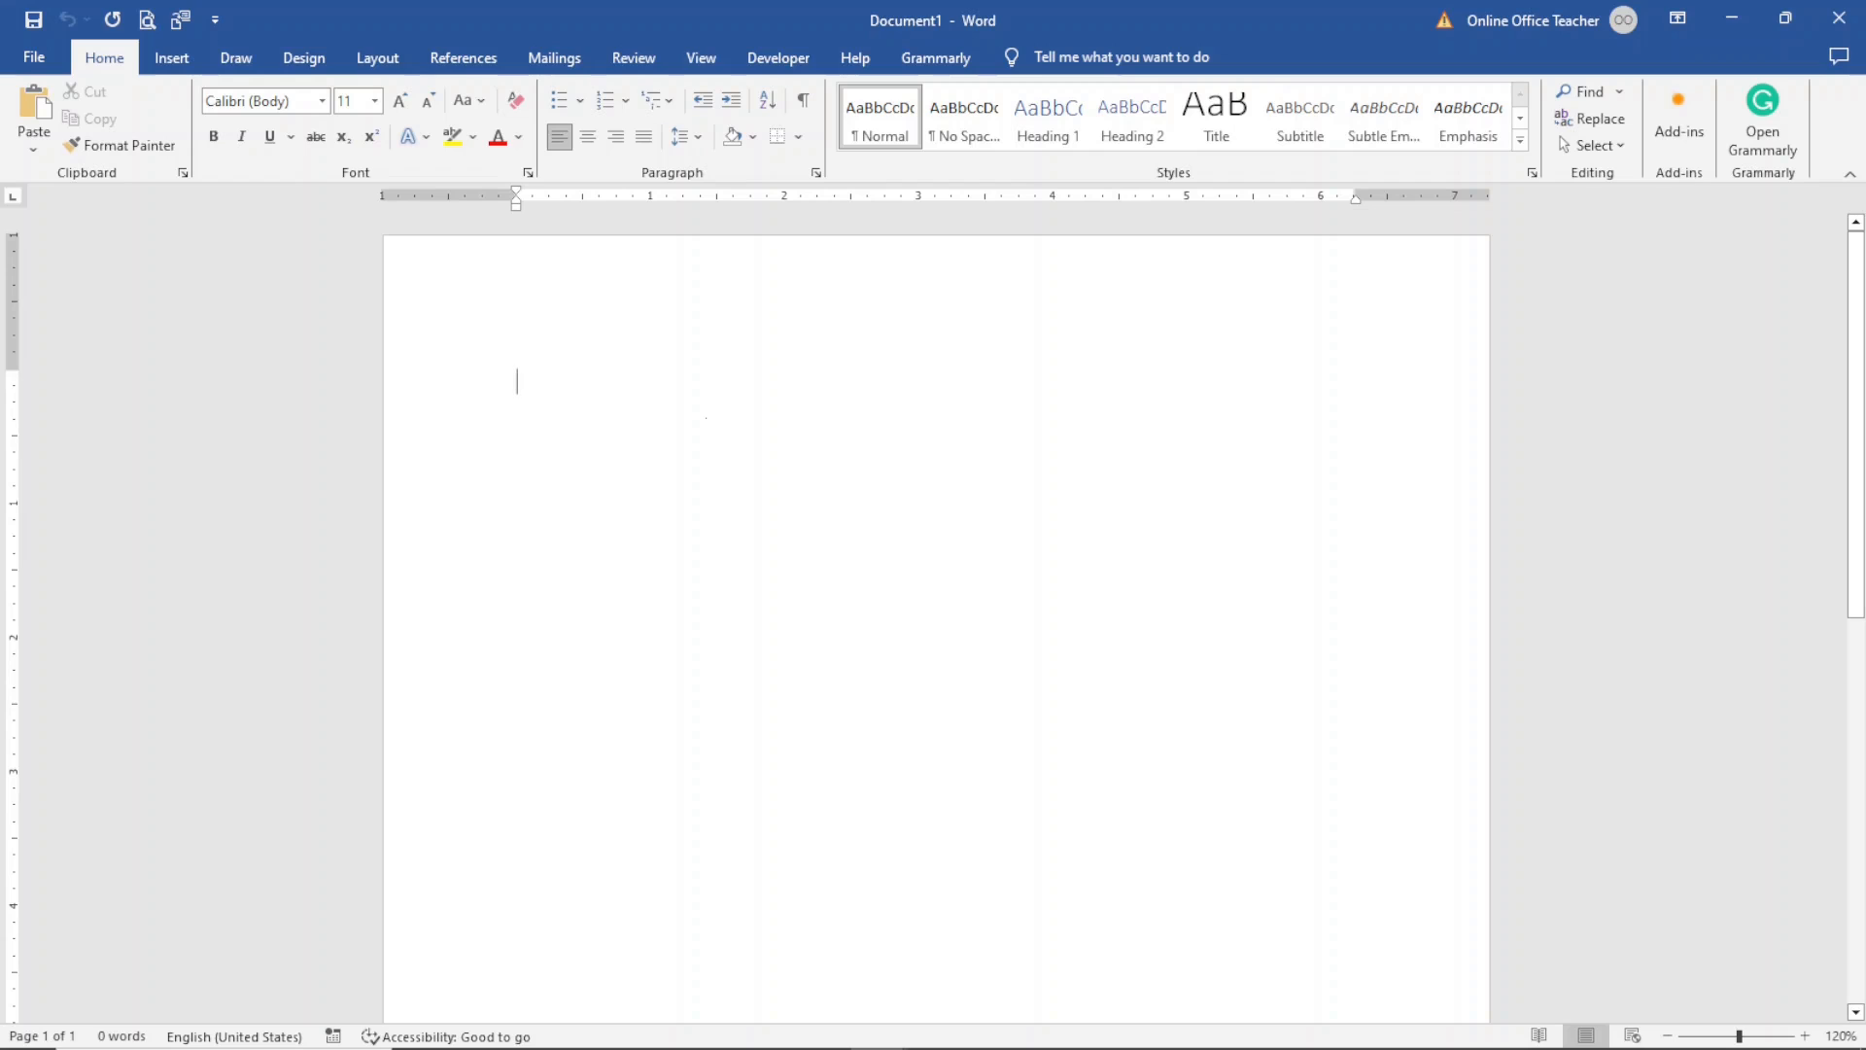
- Type three heading lines: Dikupages Web, Board meeting minutes, and Meeting details, each on its own line
type("dikupa")
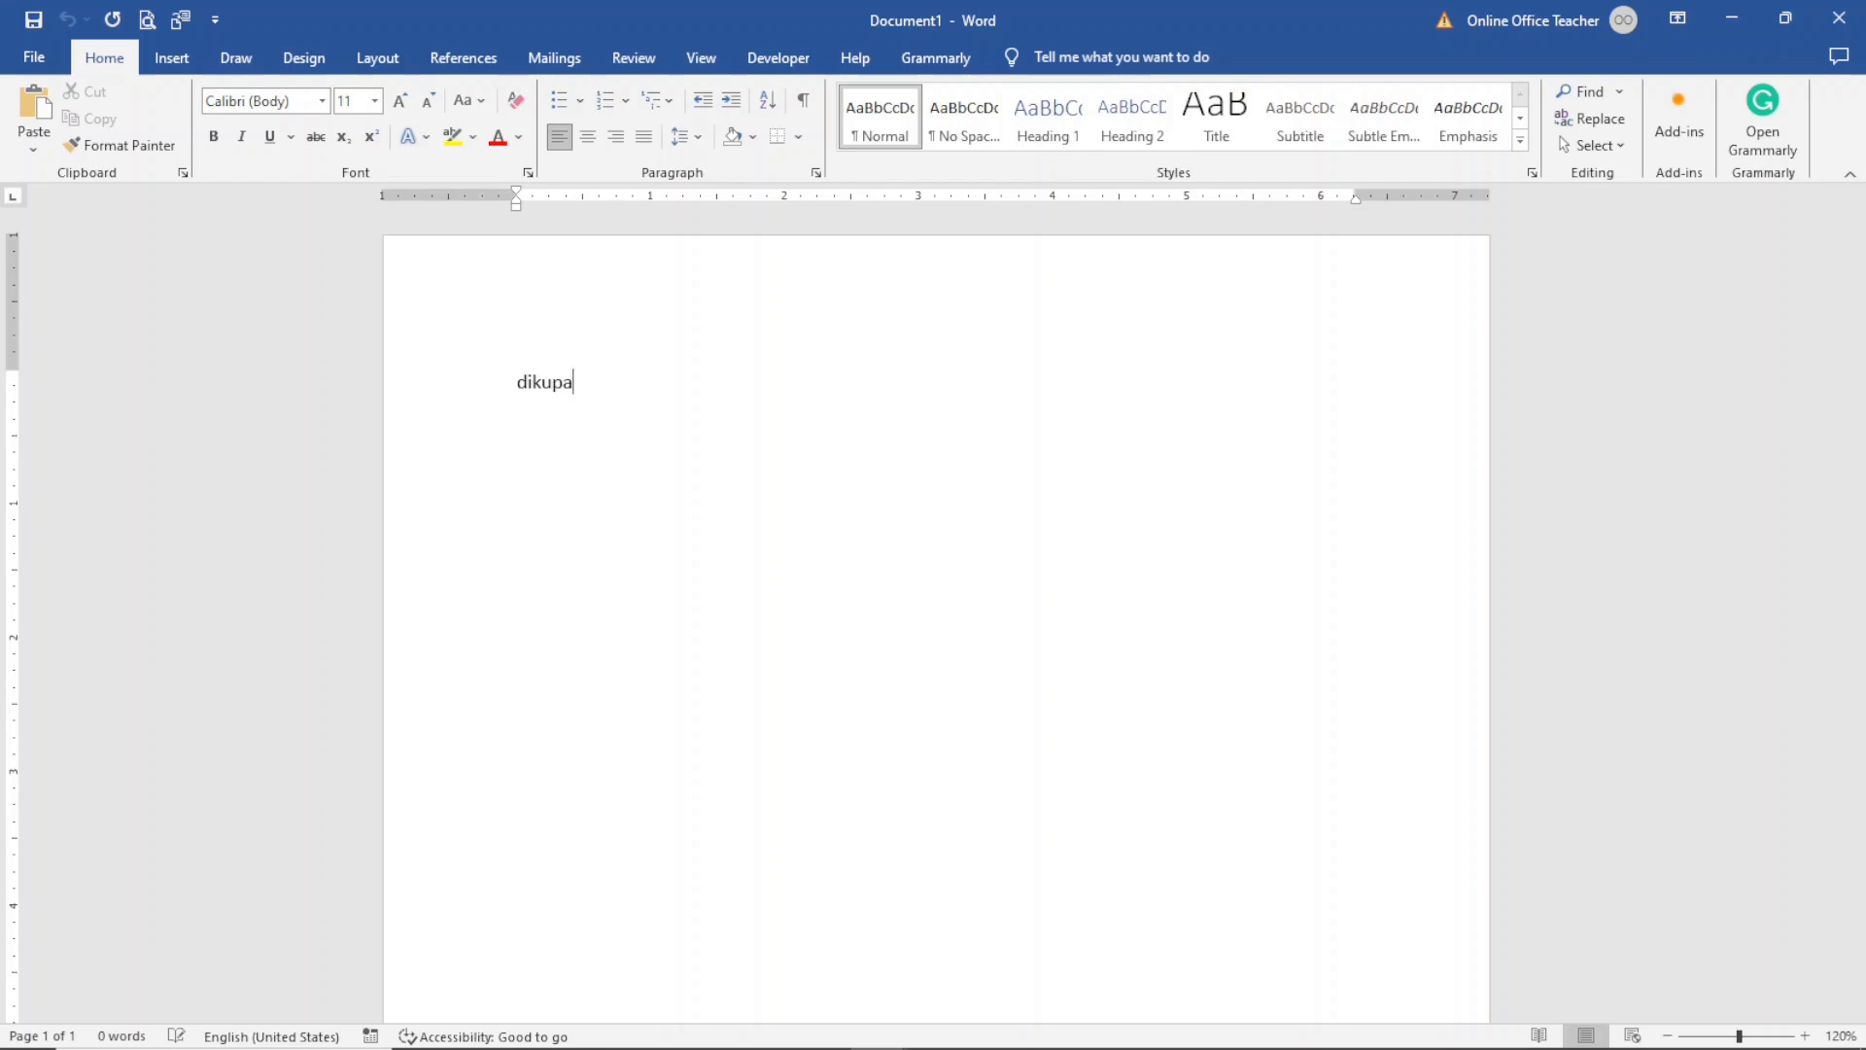
type("ges Web")
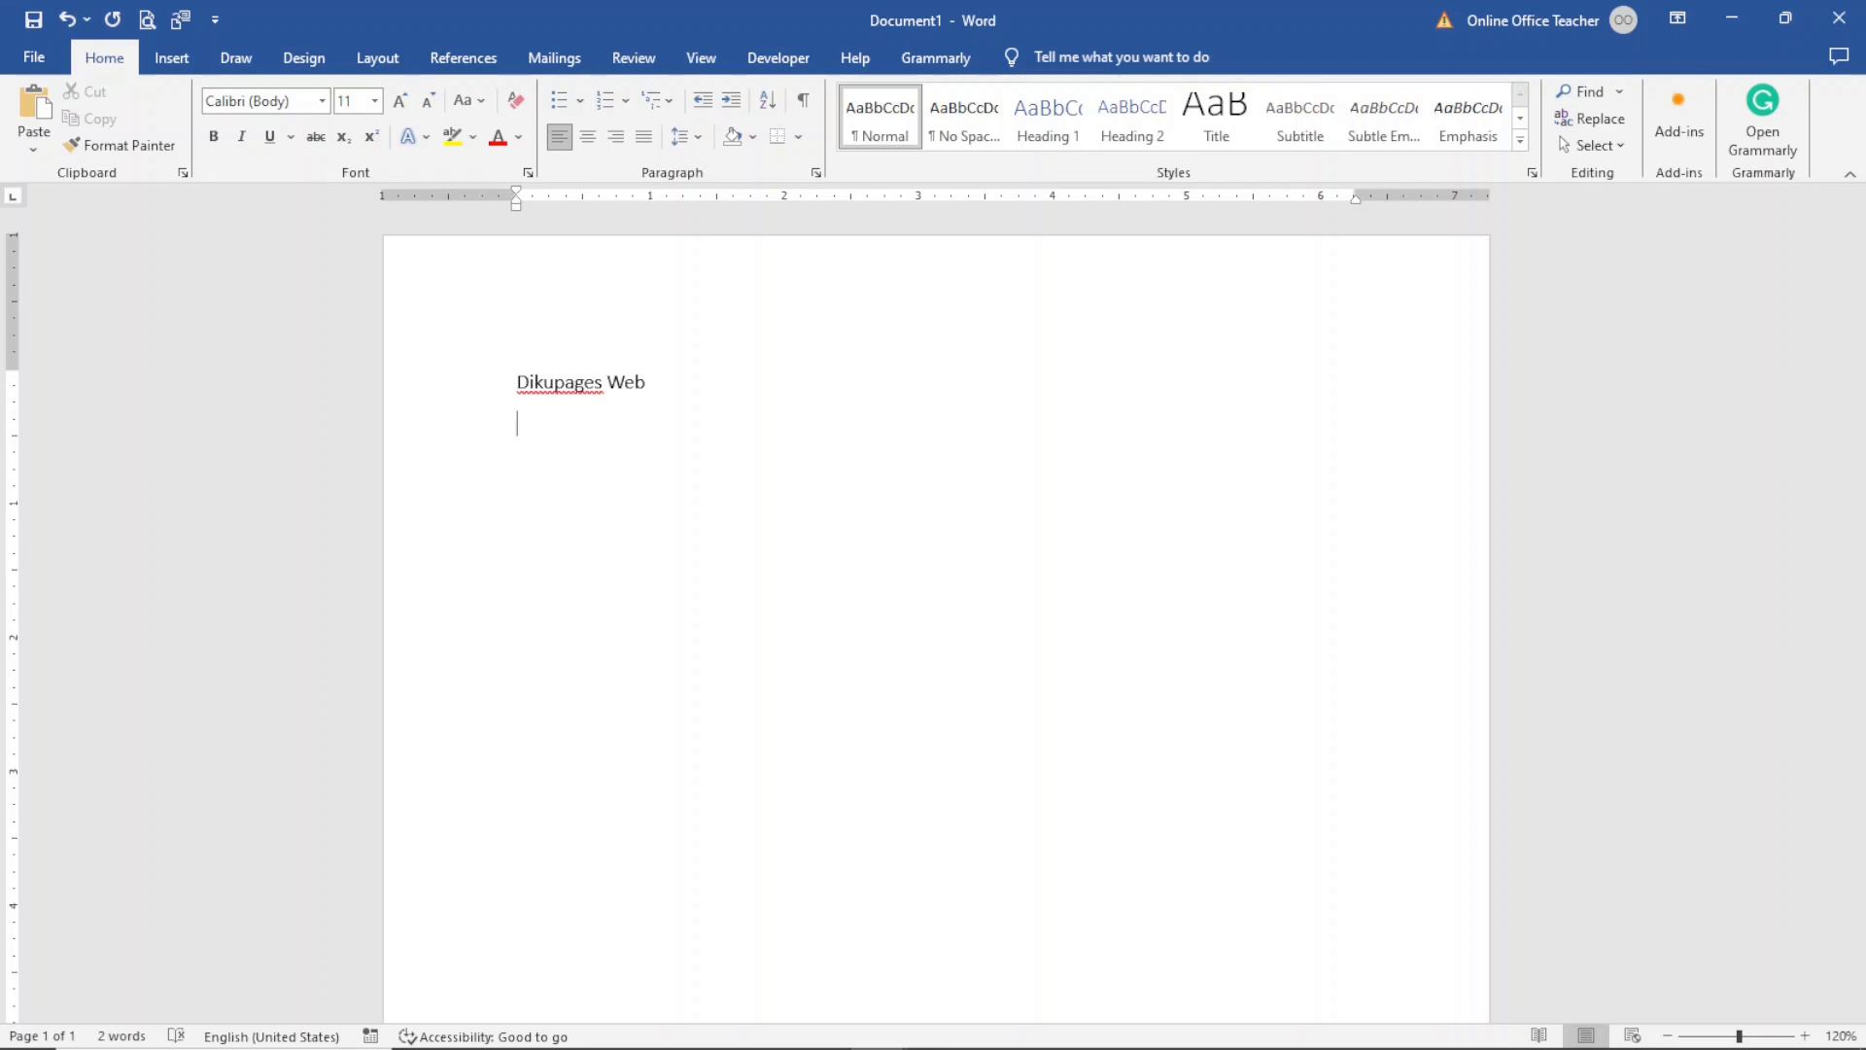
type("board meeting minutes")
key("Return")
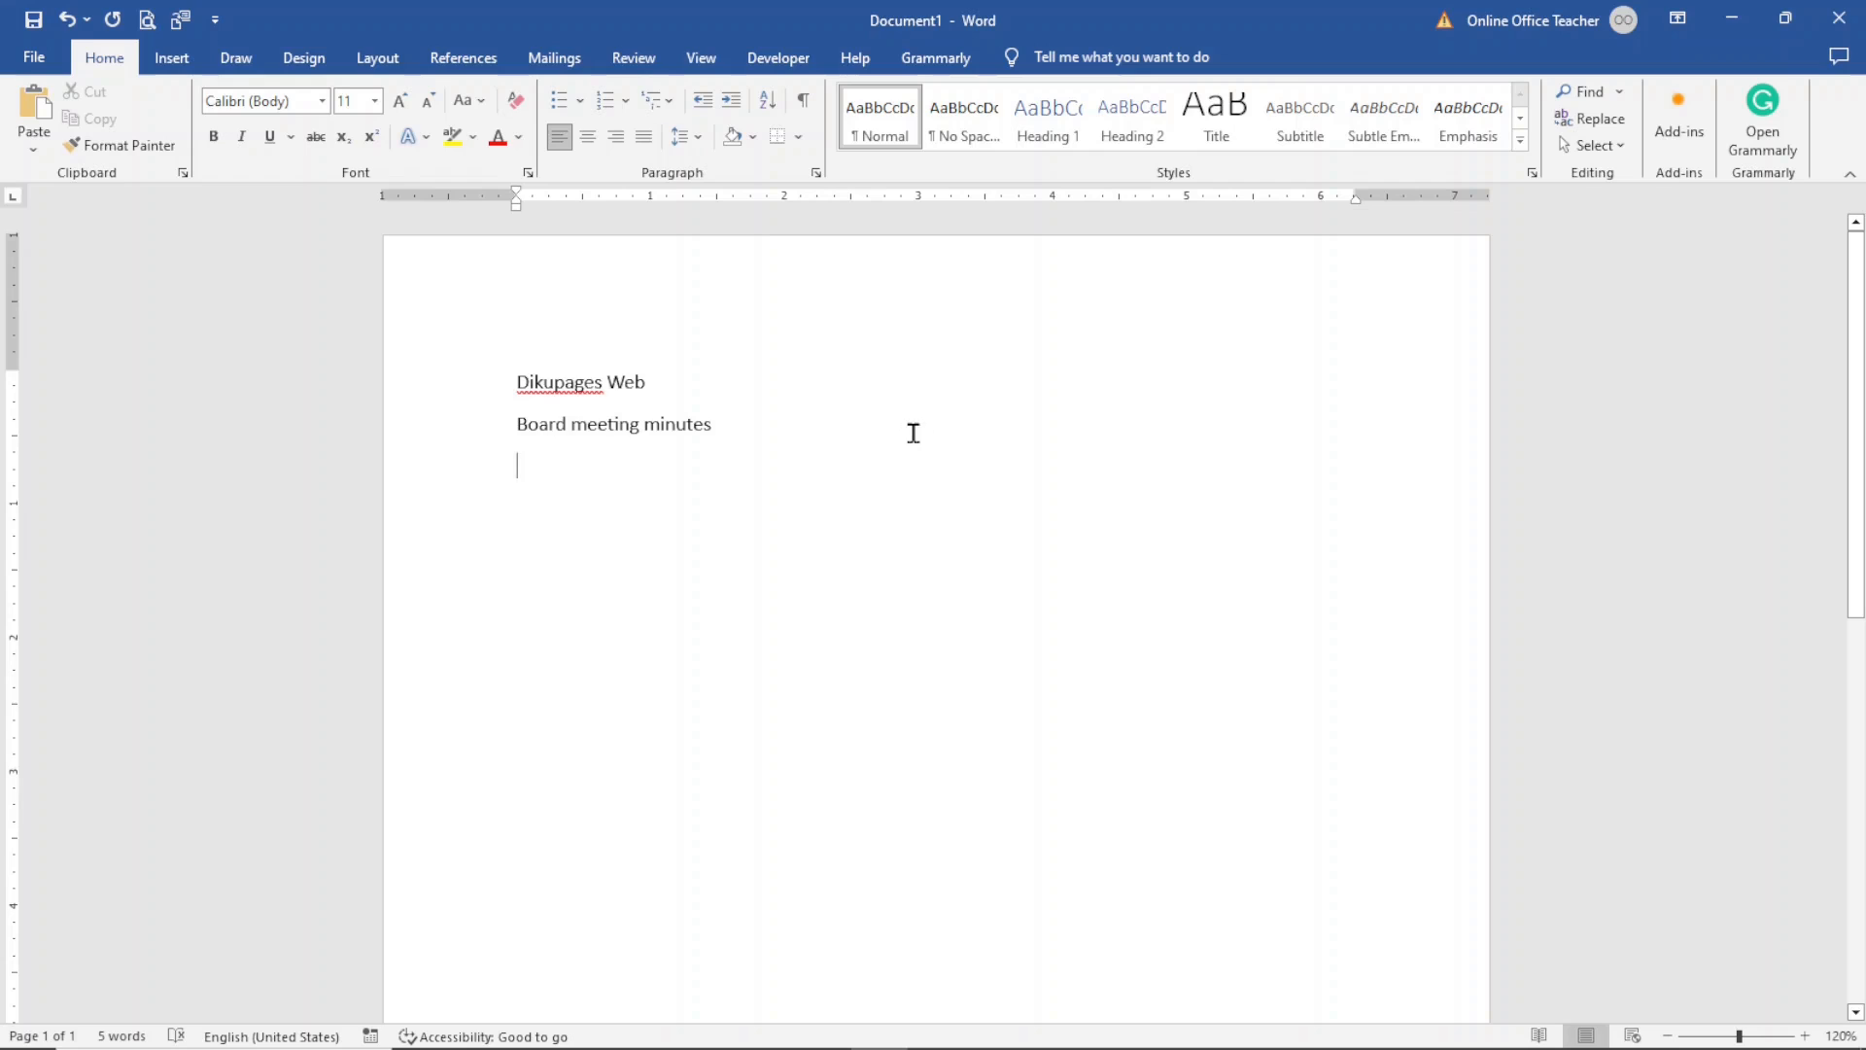
type("meetin")
type("g da")
type("tails")
key("Return")
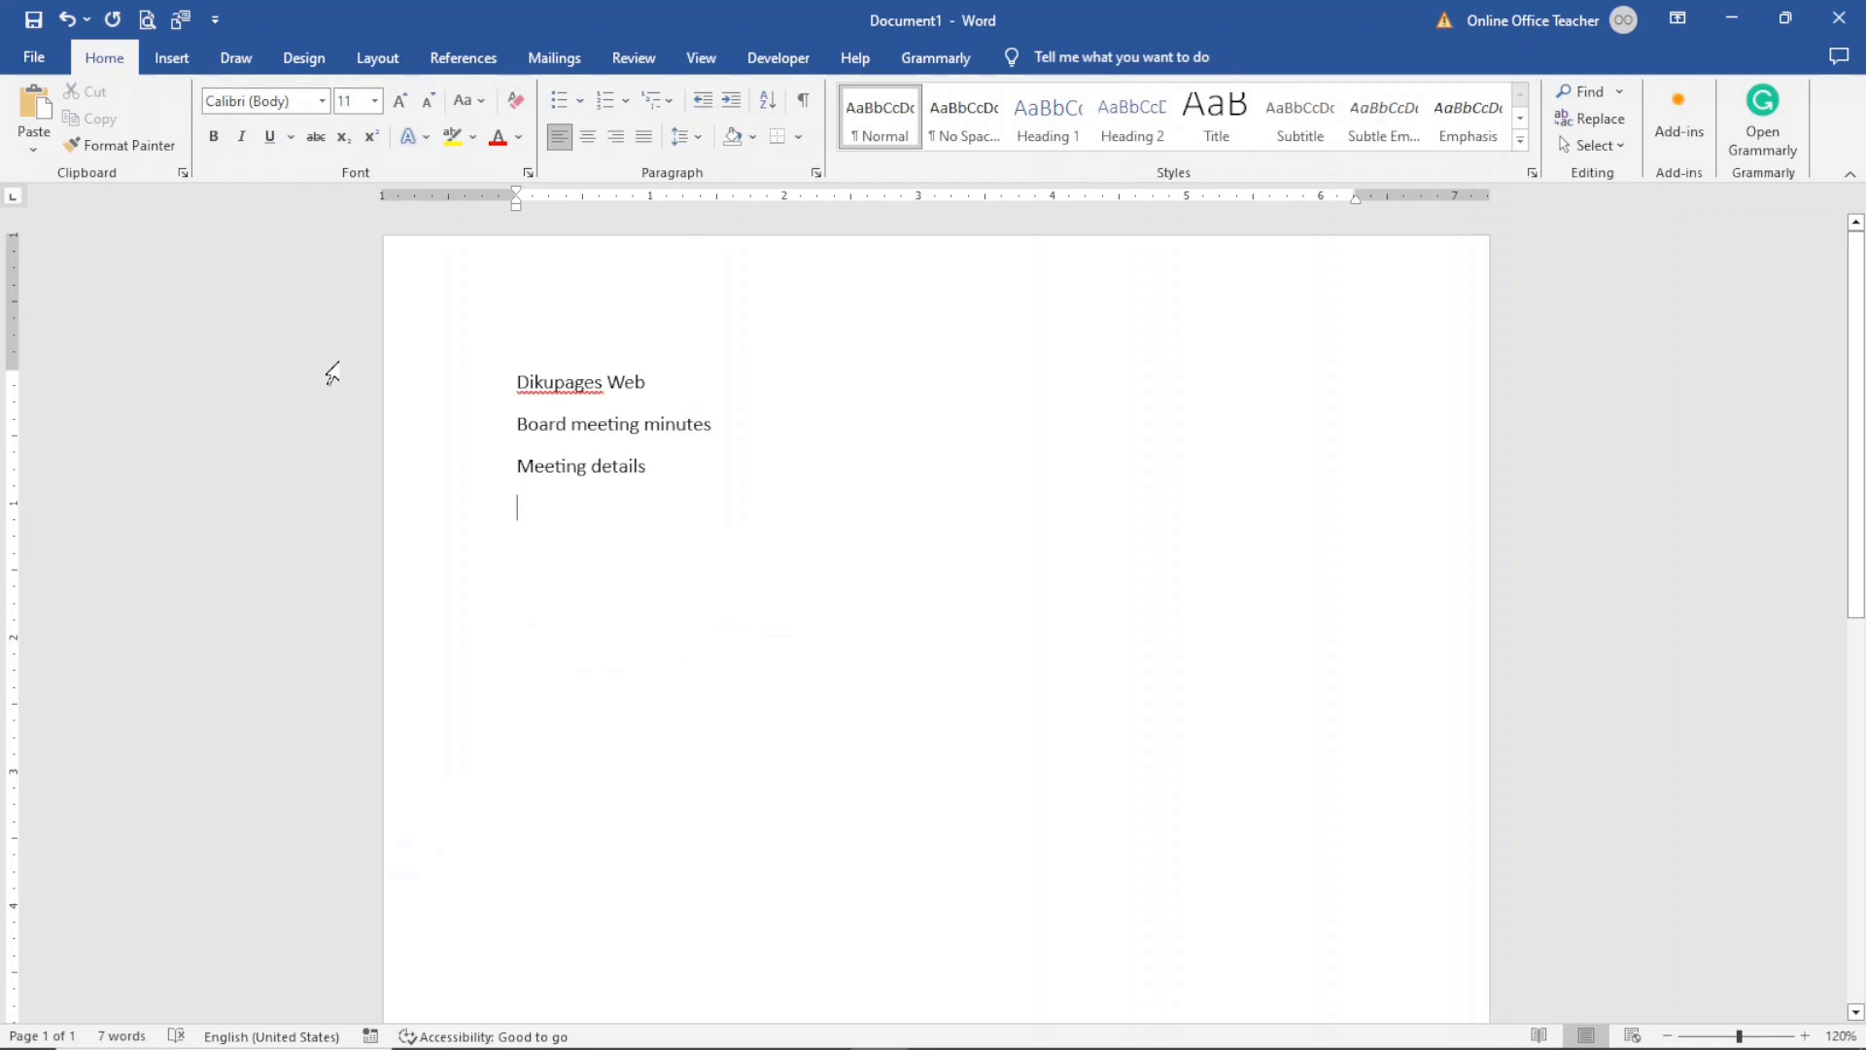
- Insert a table with 2 columns and 7 rows below the Meeting details line
left_click(165, 56)
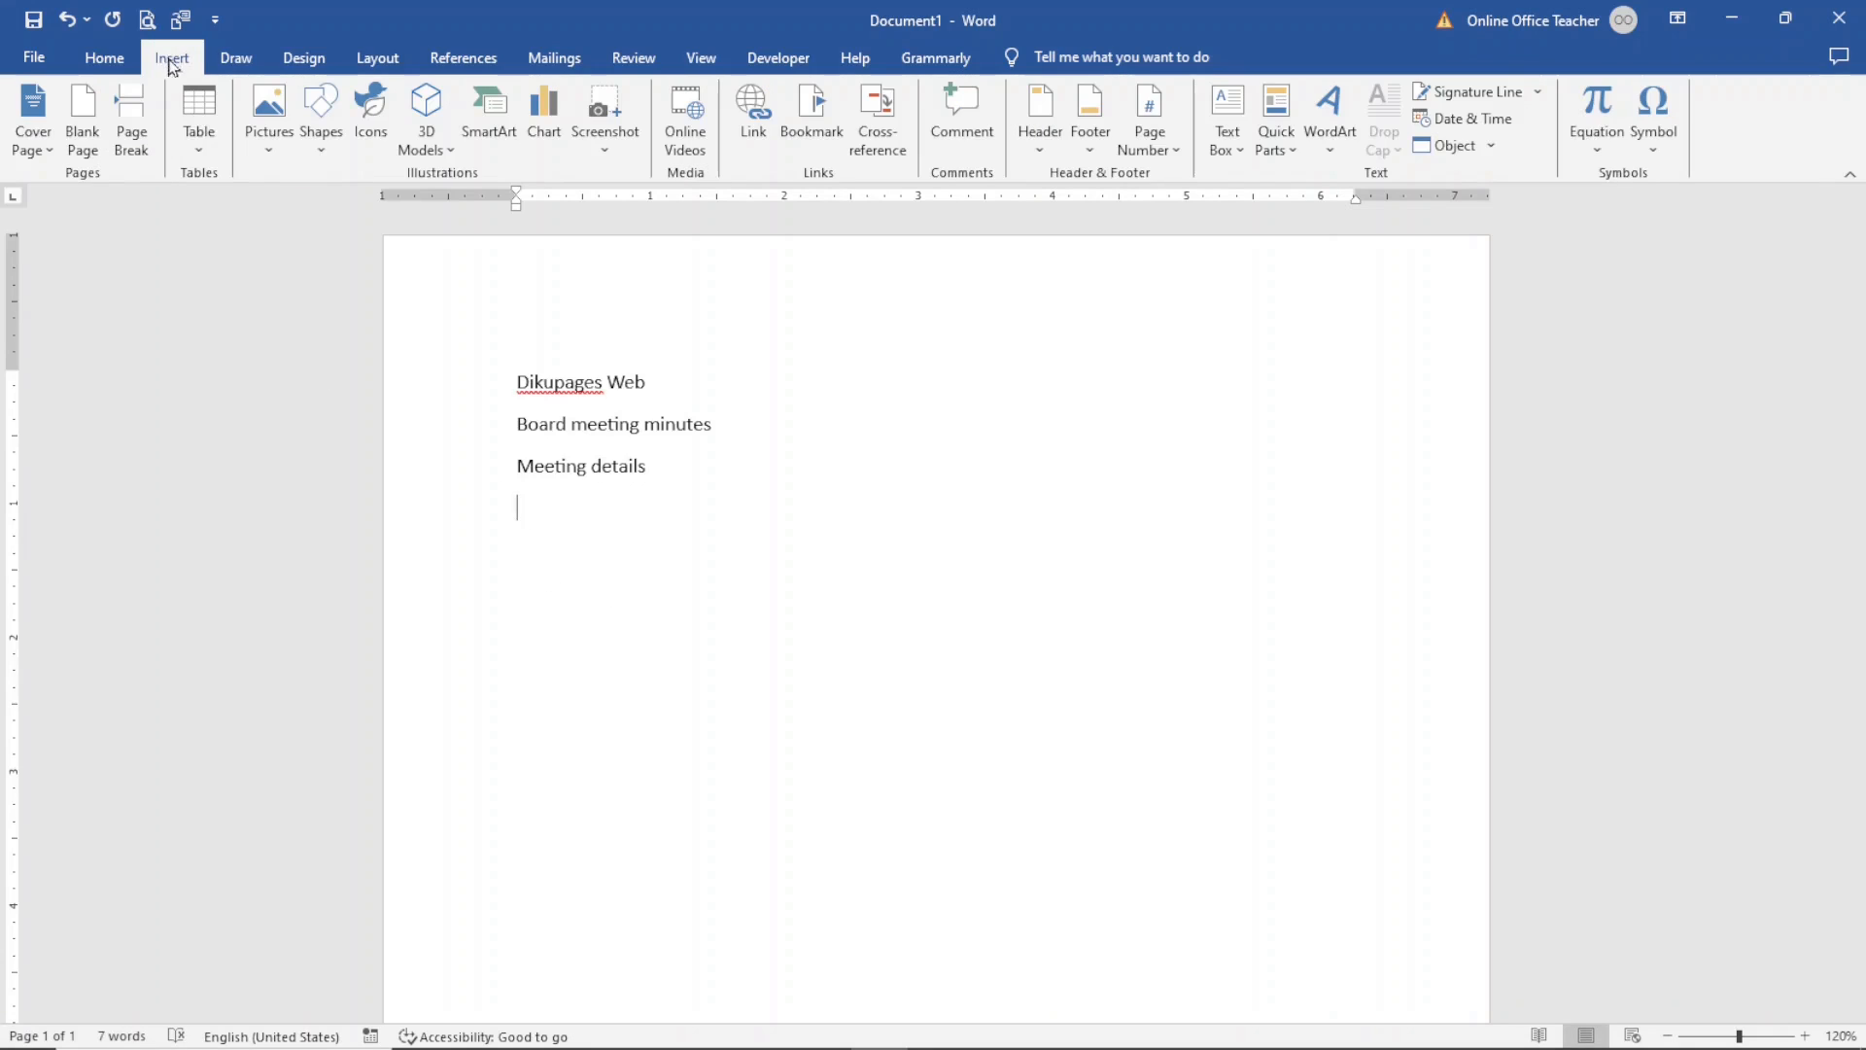
left_click(197, 153)
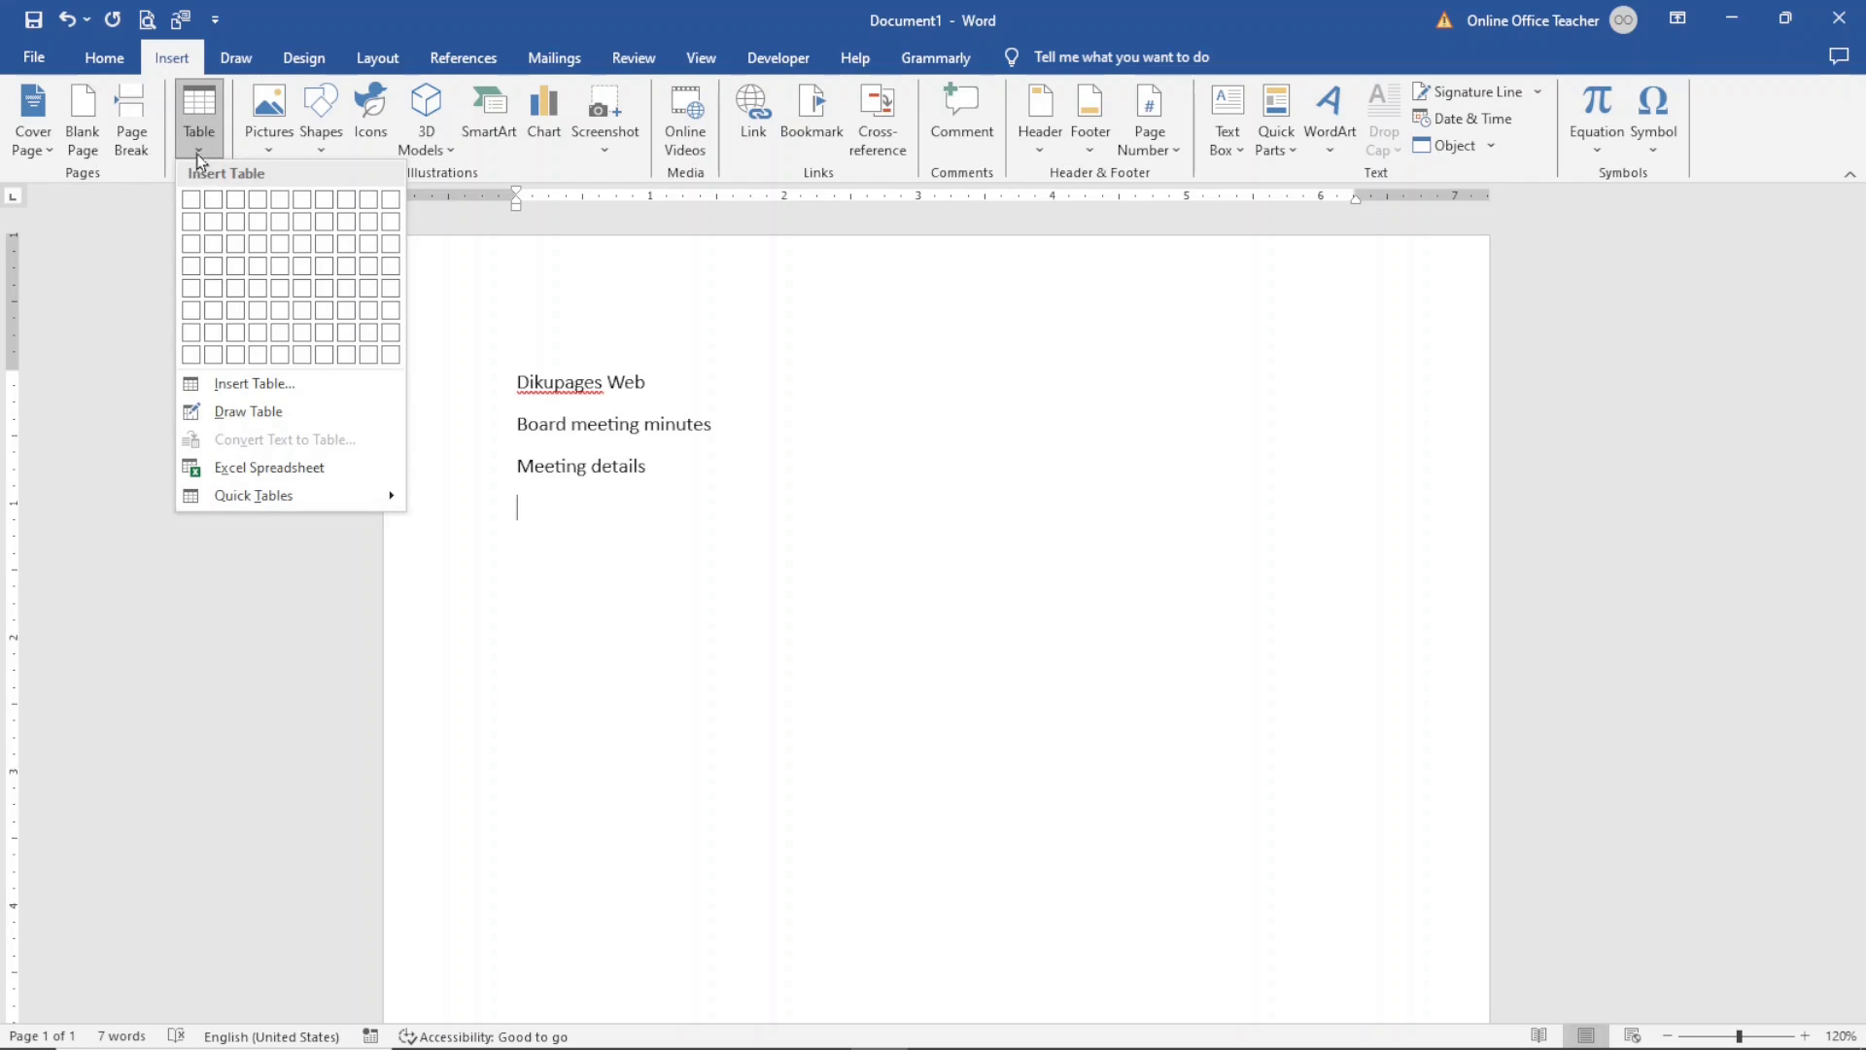
left_click(212, 389)
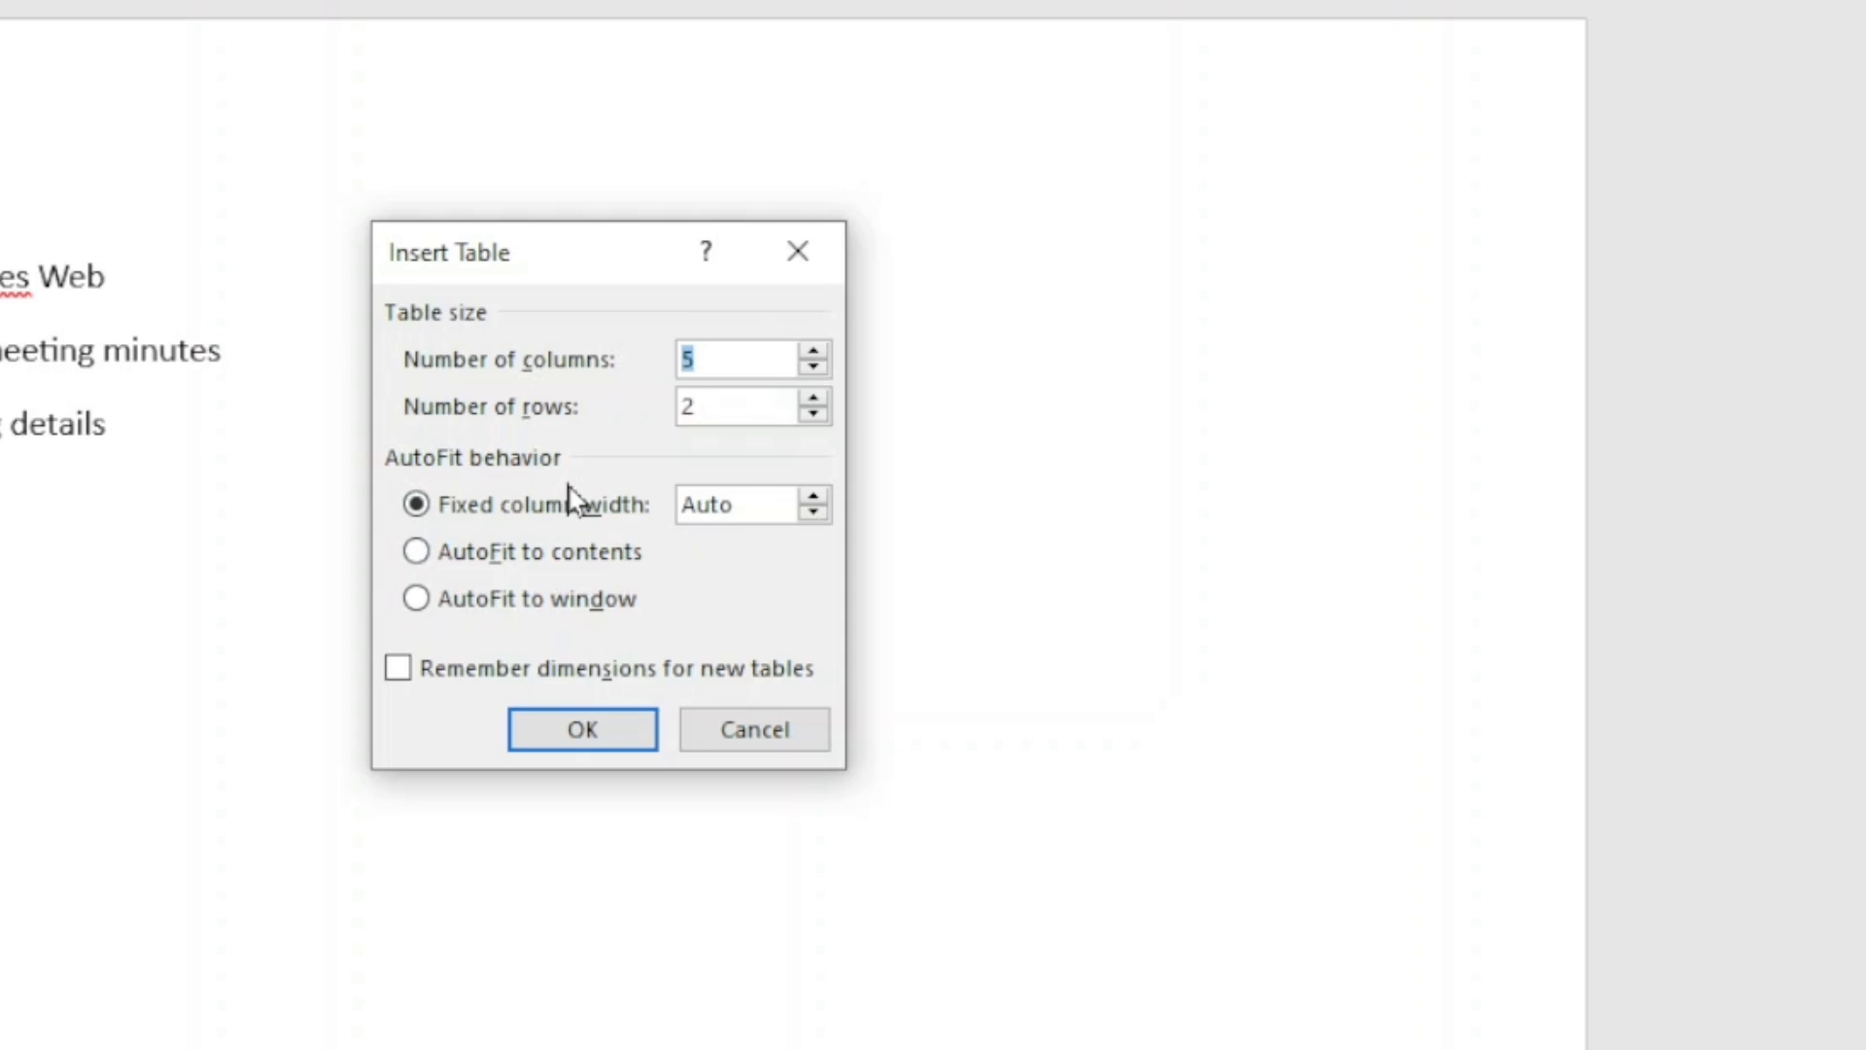
type("2")
left_click(753, 403)
key("shift+Home")
type("7")
left_click(615, 731)
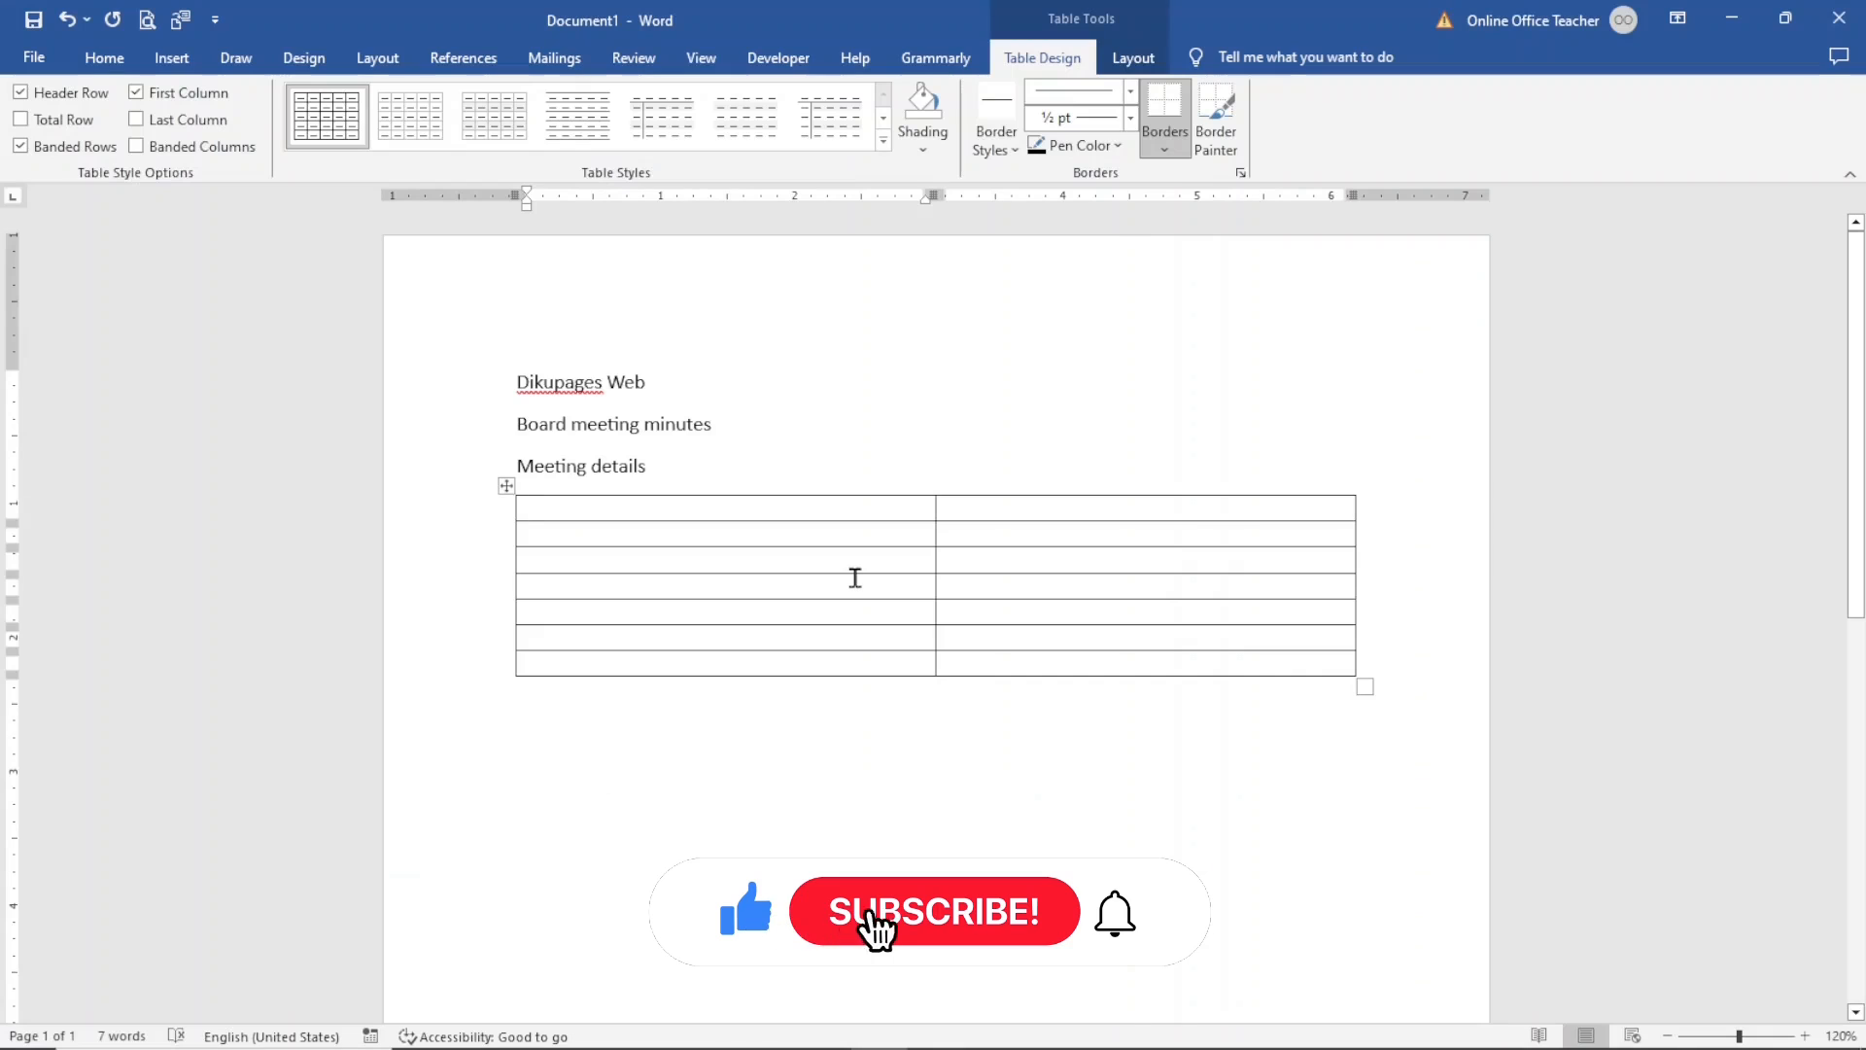
- Fill the first column's top cells with the labels Team Name:, Meeting Date:, and Meeting Time:
type("team Name")
left_click(711, 533)
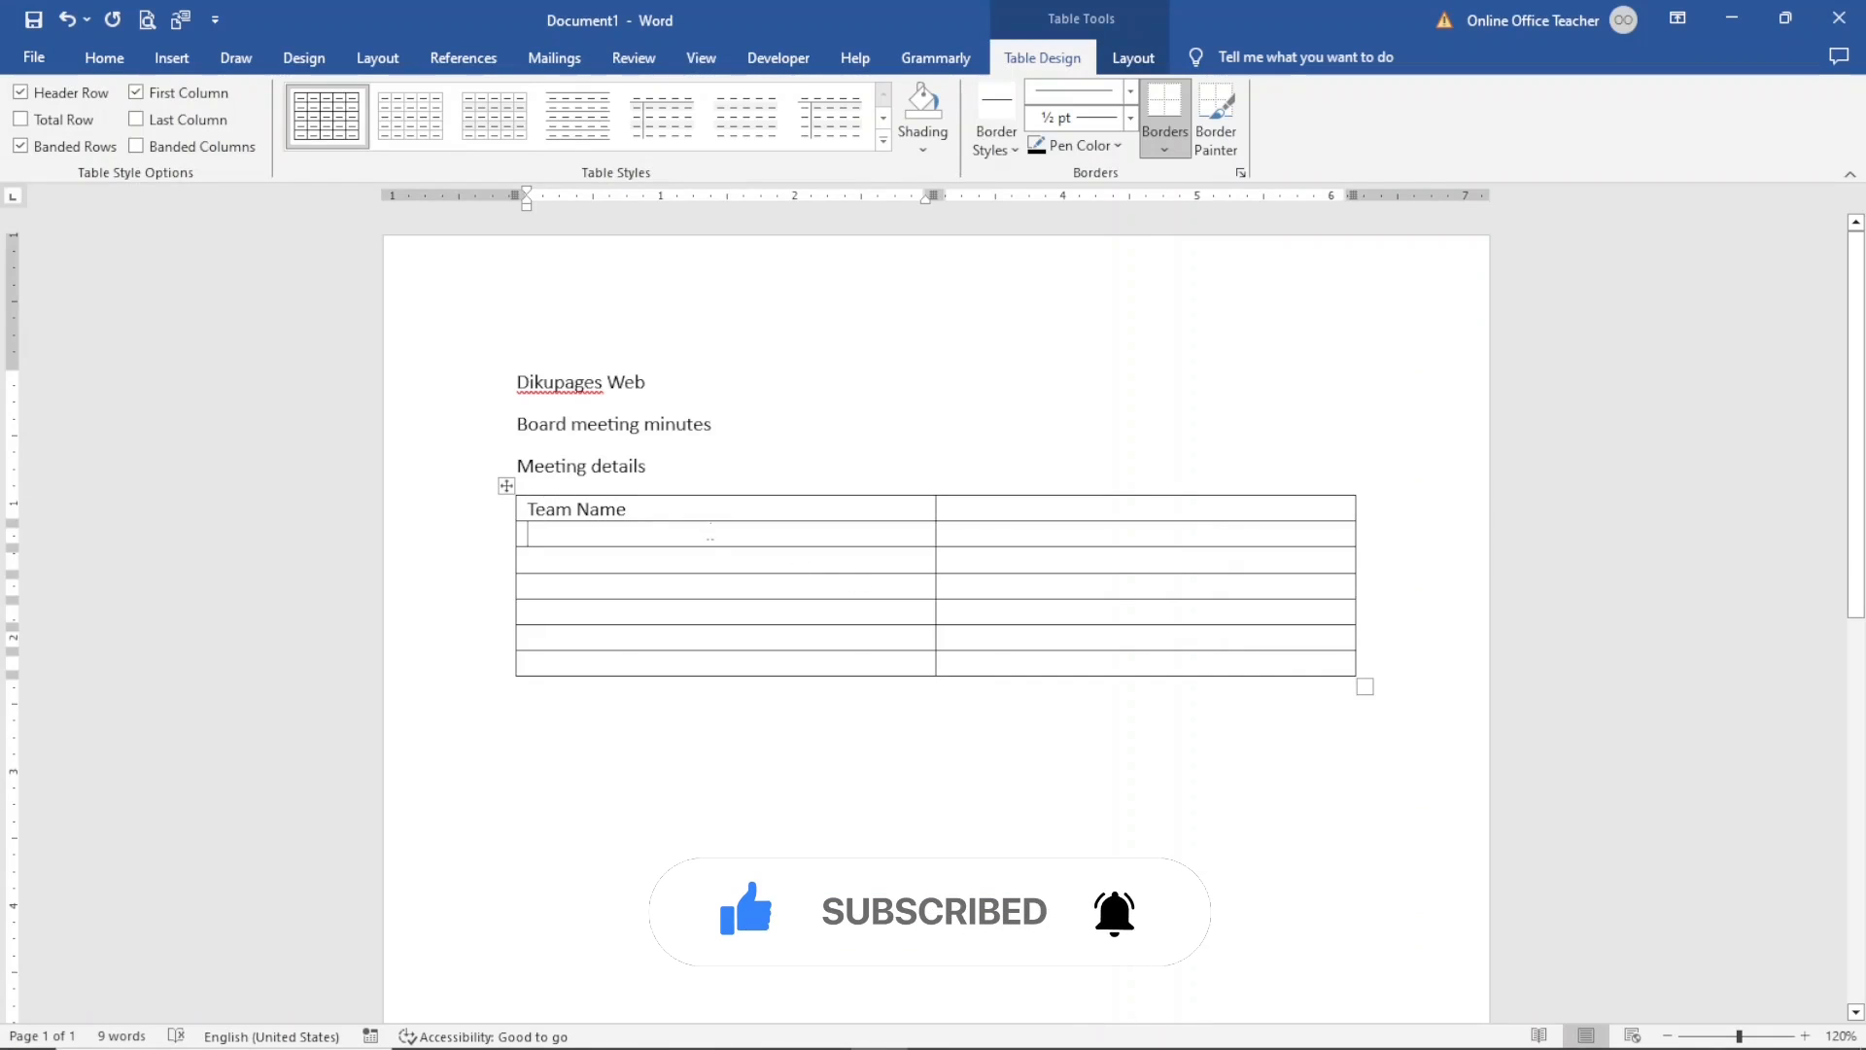
left_click(705, 514)
type(":")
key("Down")
type("meeting Date")
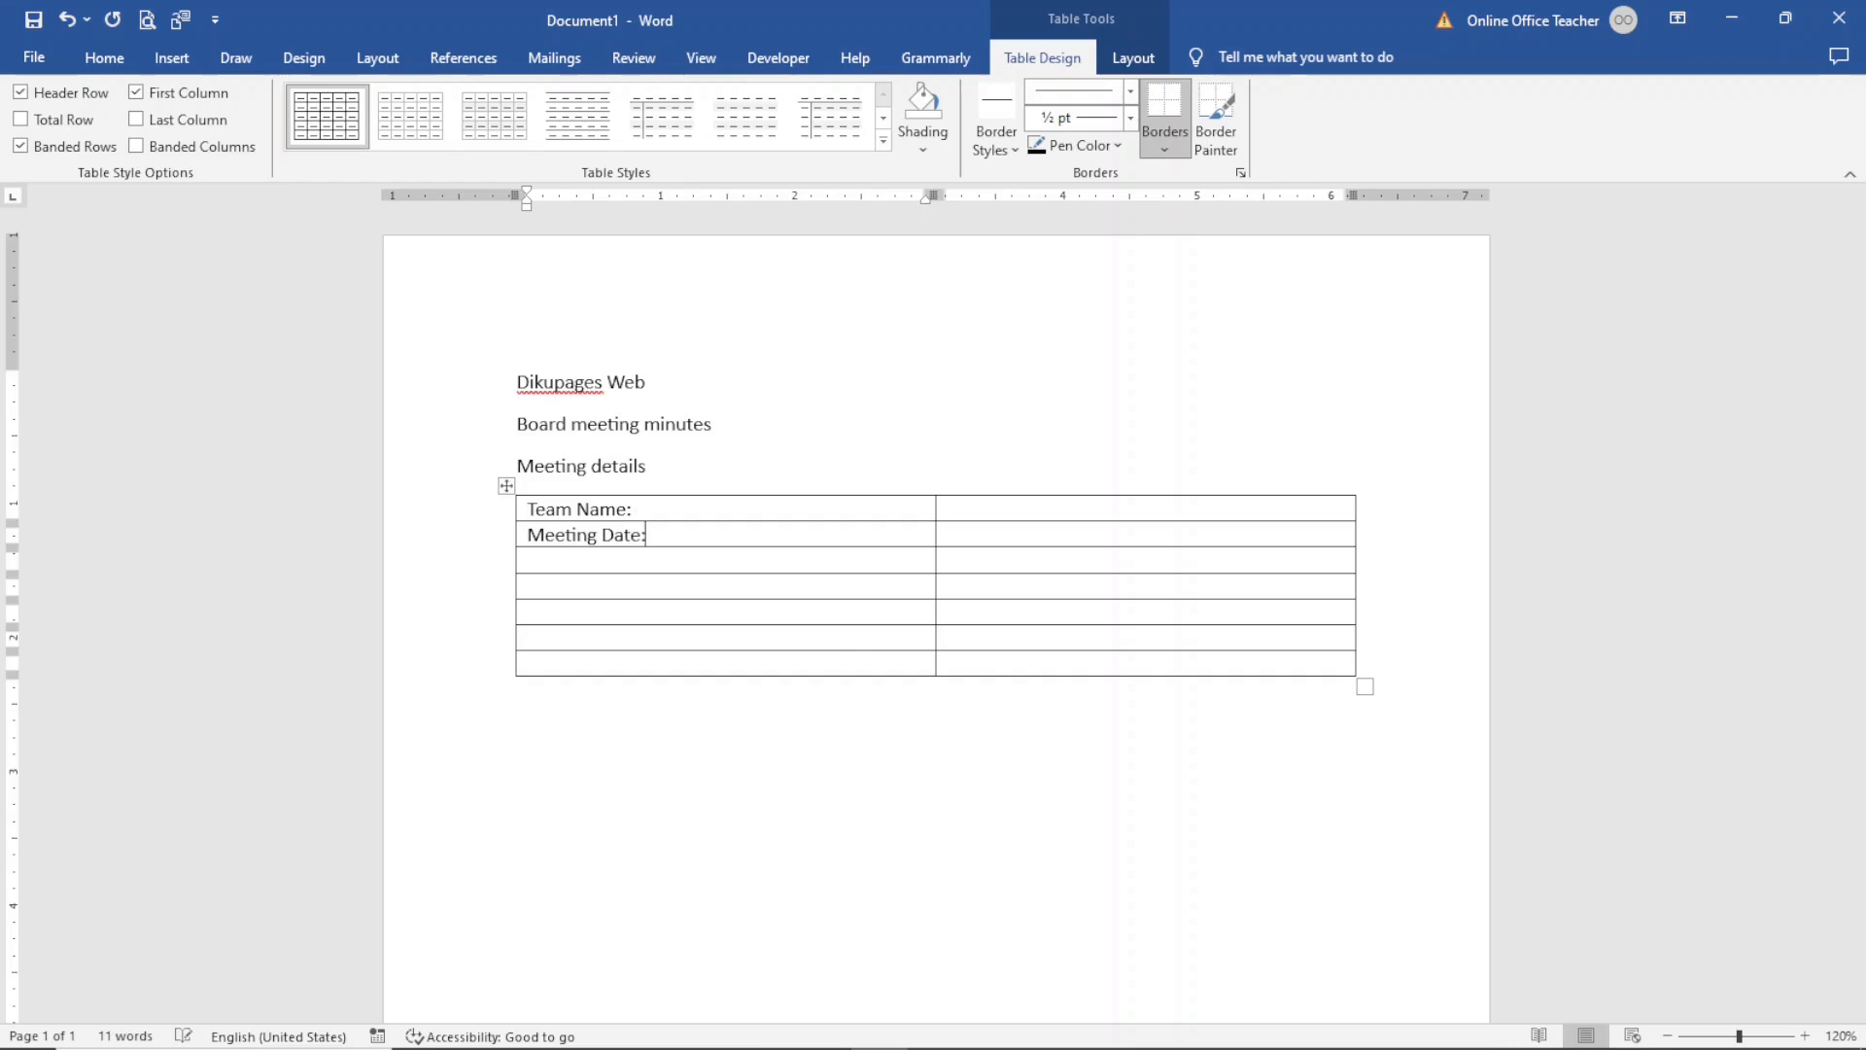
key("Down")
type("m")
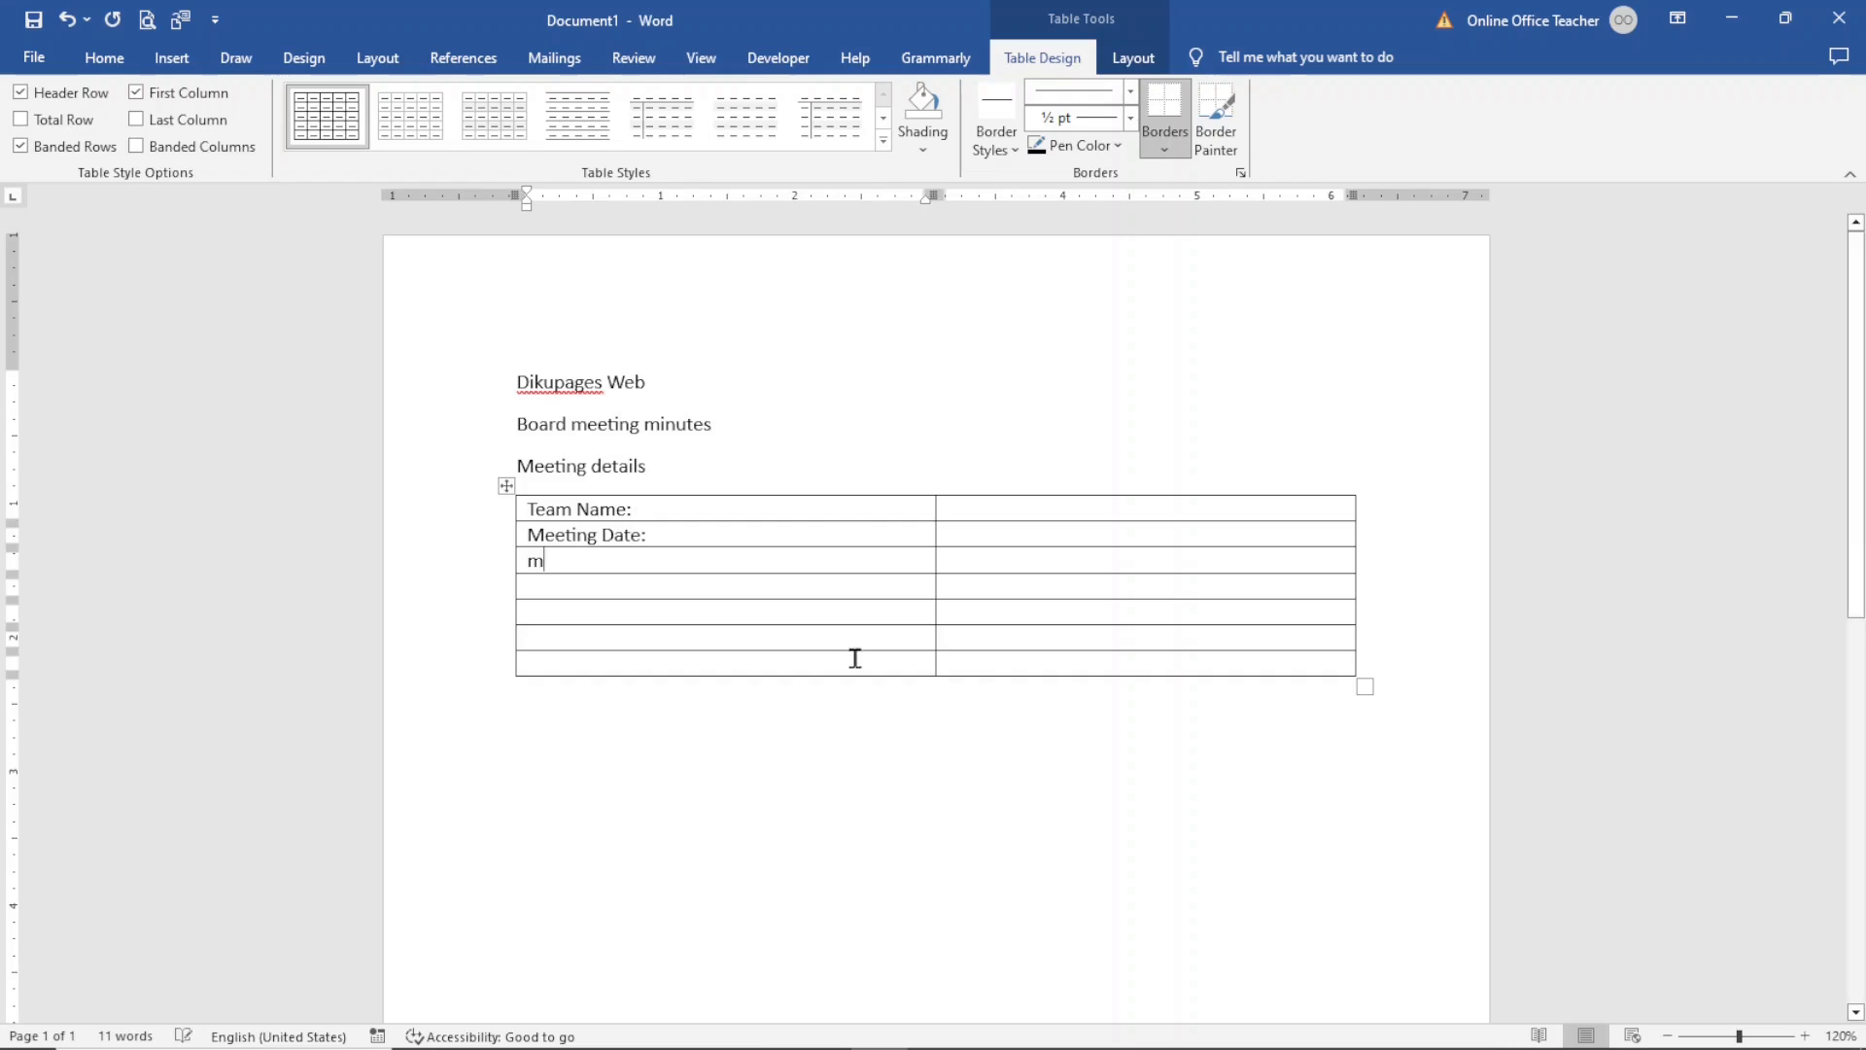
type("eeting Time")
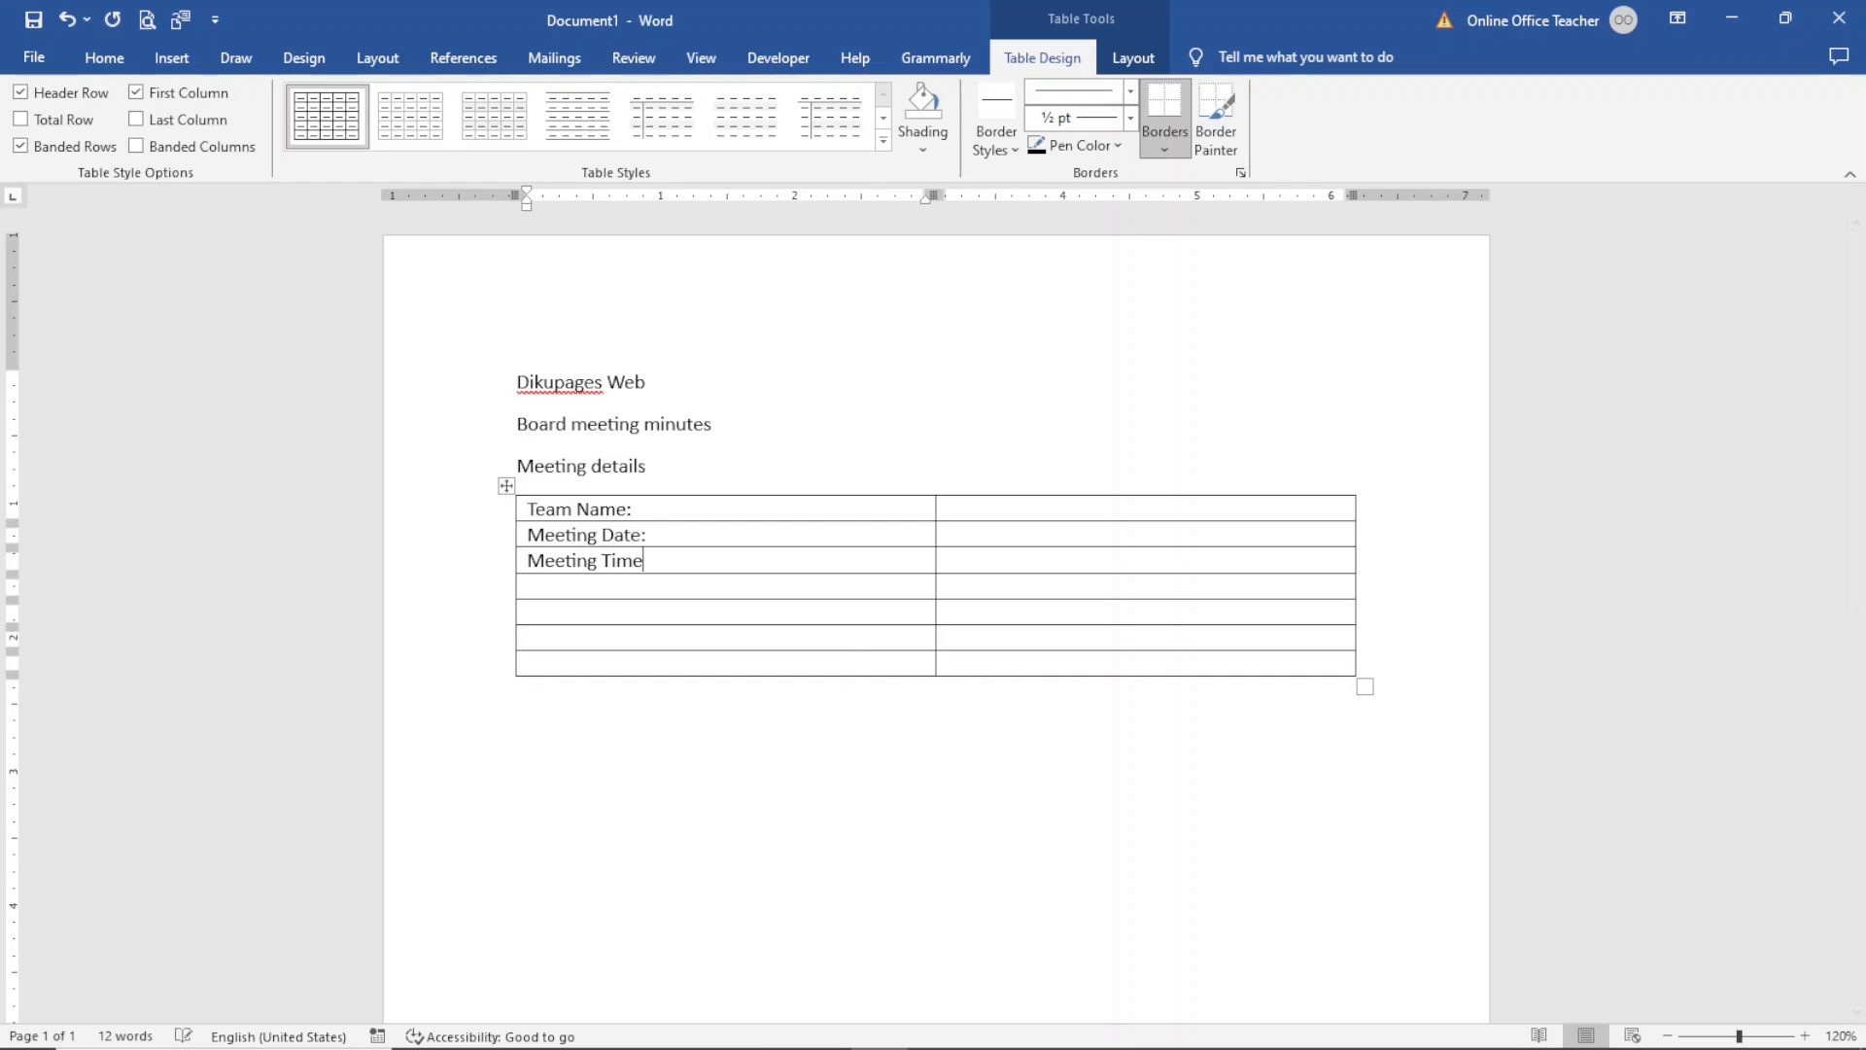
type(":venue:a")
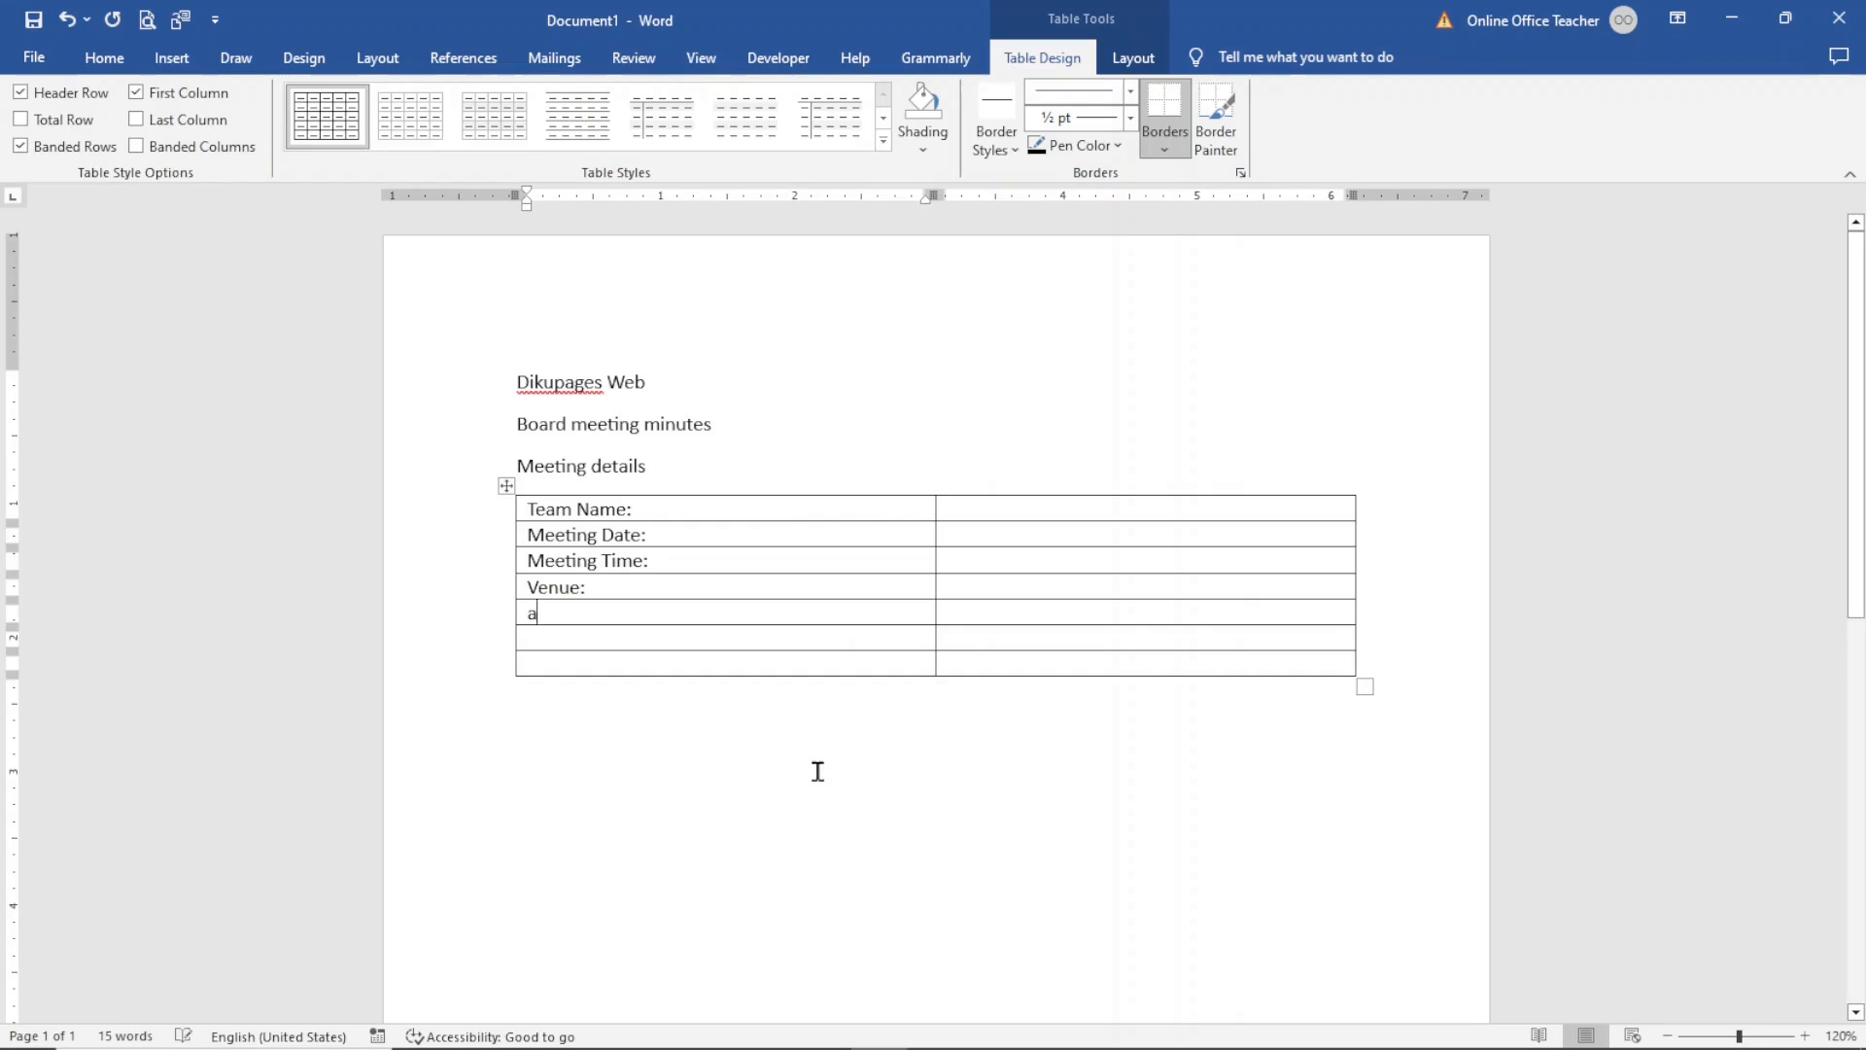
type("ttendees")
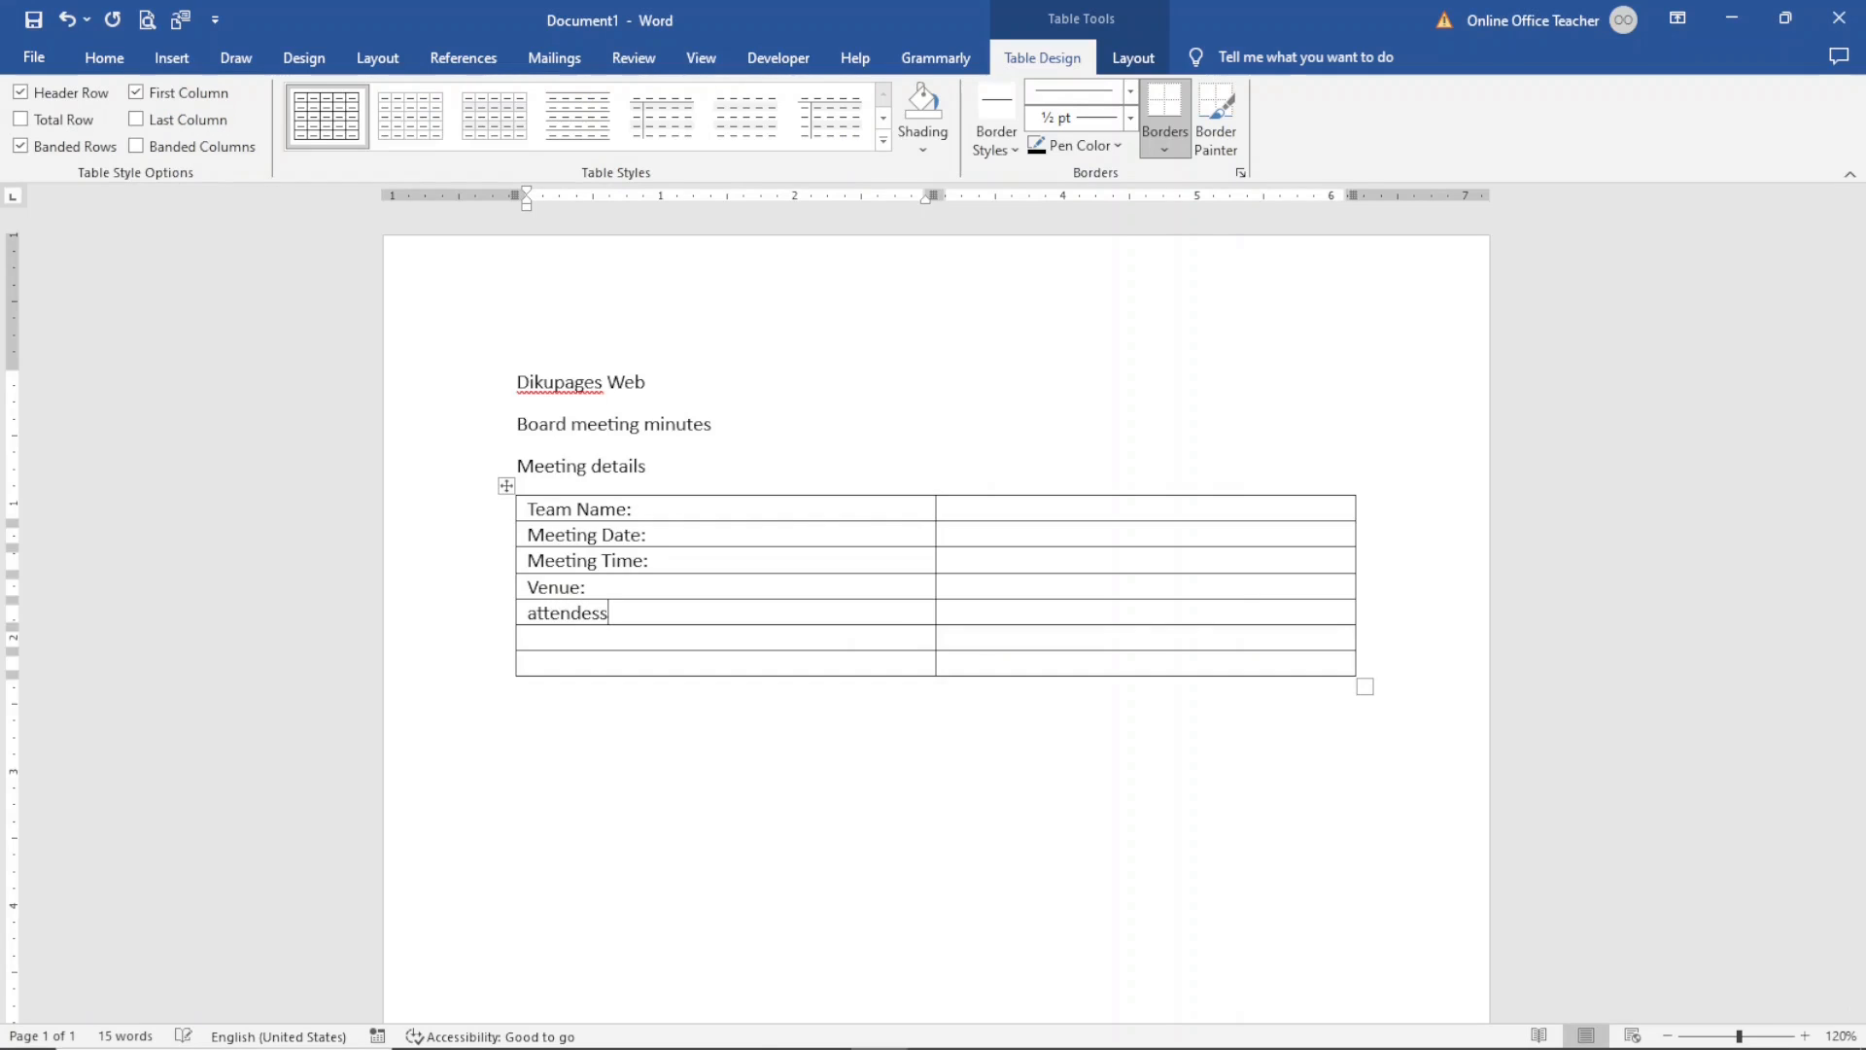
type(":")
- Add the labels Venue:, Attendees:, Absentees:, and Minutes Taker: in the remaining first-column cells
key("Down")
type("absentees:")
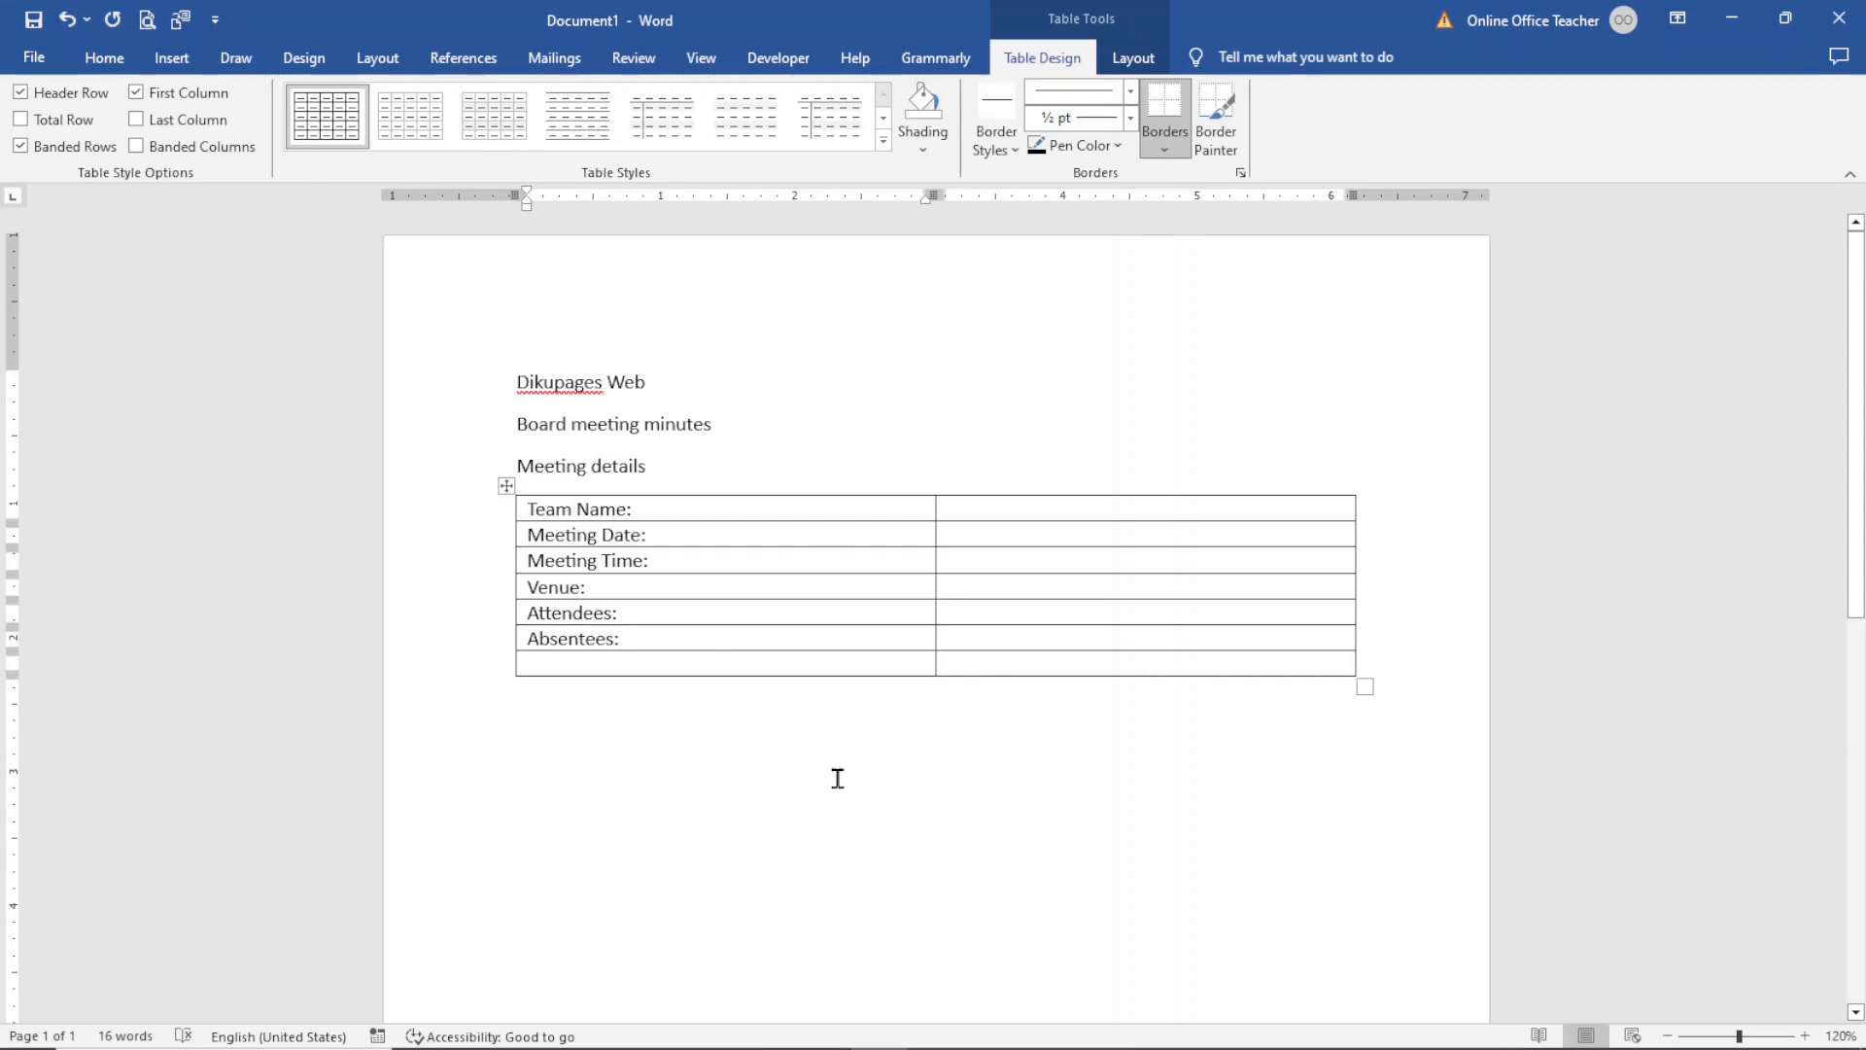
type("minutes Taker:")
- Enter Company Board Members as the team name and 15-November-2023 as the meeting date in the second column
left_click(999, 505)
type("company ")
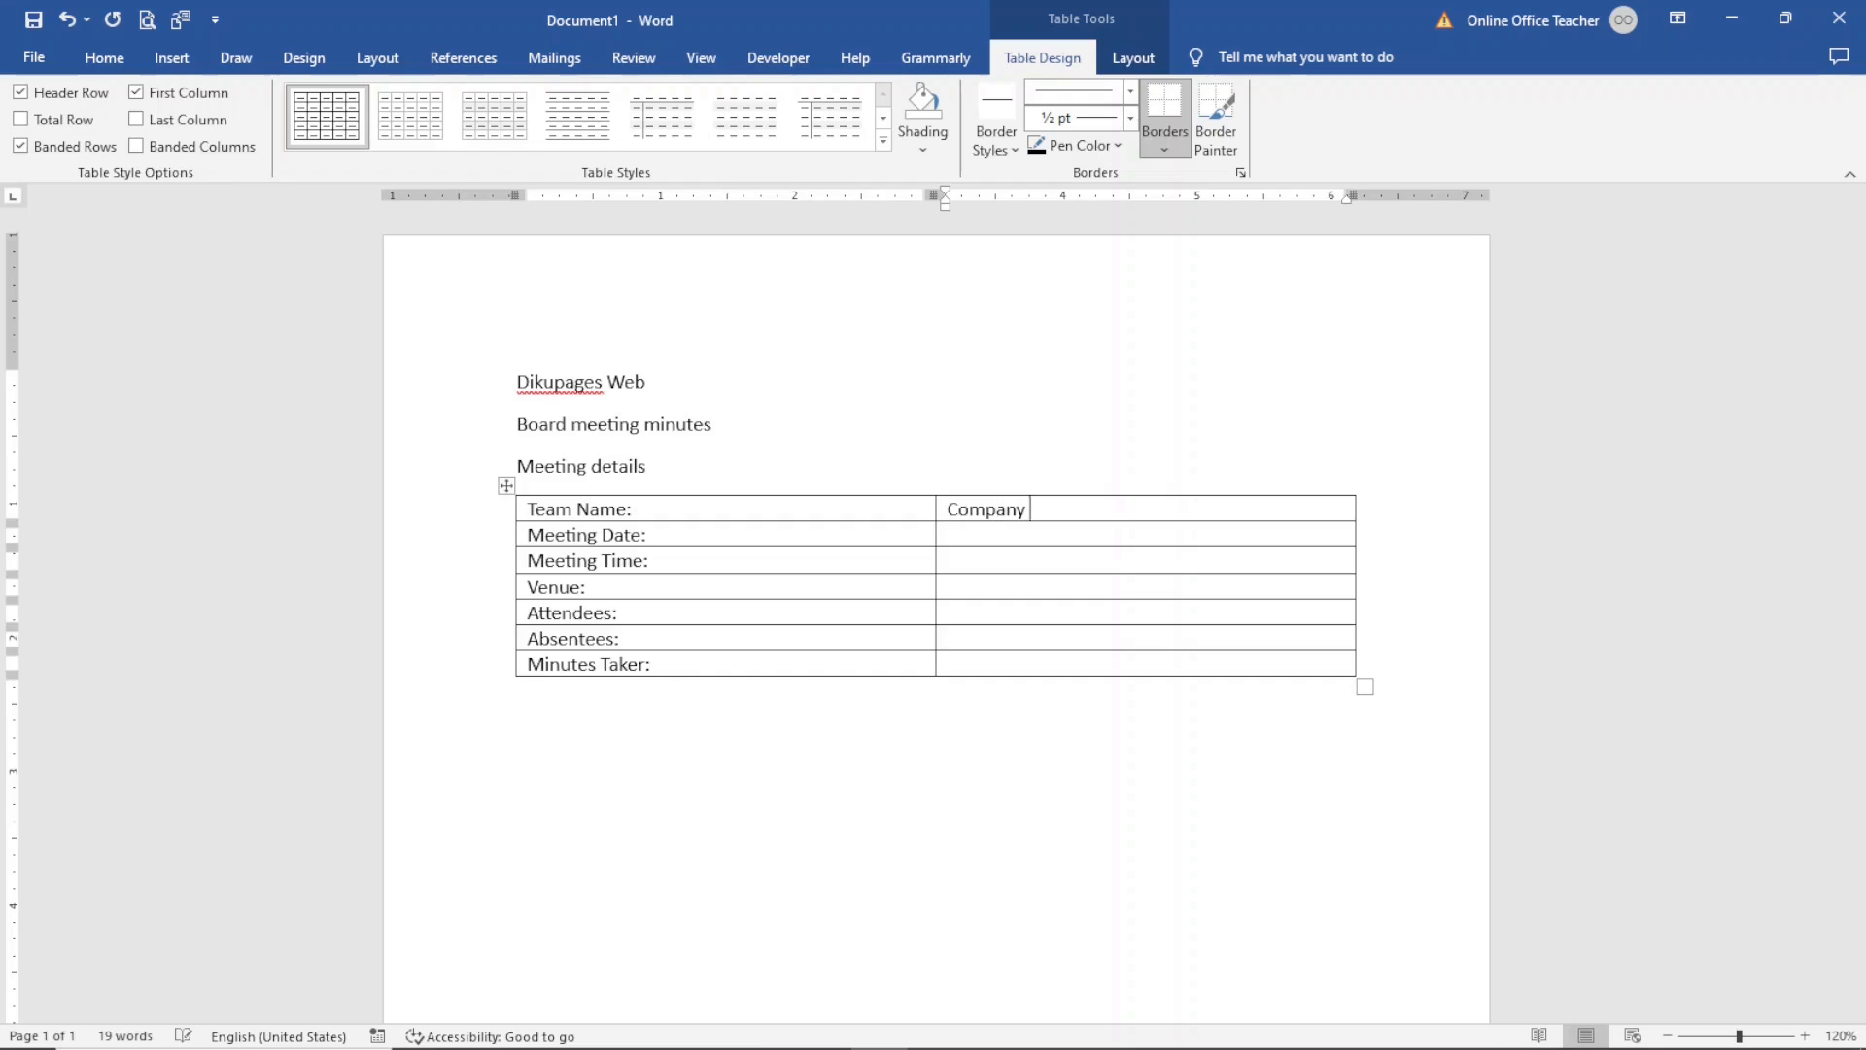
type("Bar")
key("BackSpace")
key("BackSpace")
type("oard Memmbe")
key("BackSpace")
key("BackSpace")
key("BackSpace")
key("BackSpace")
type("o")
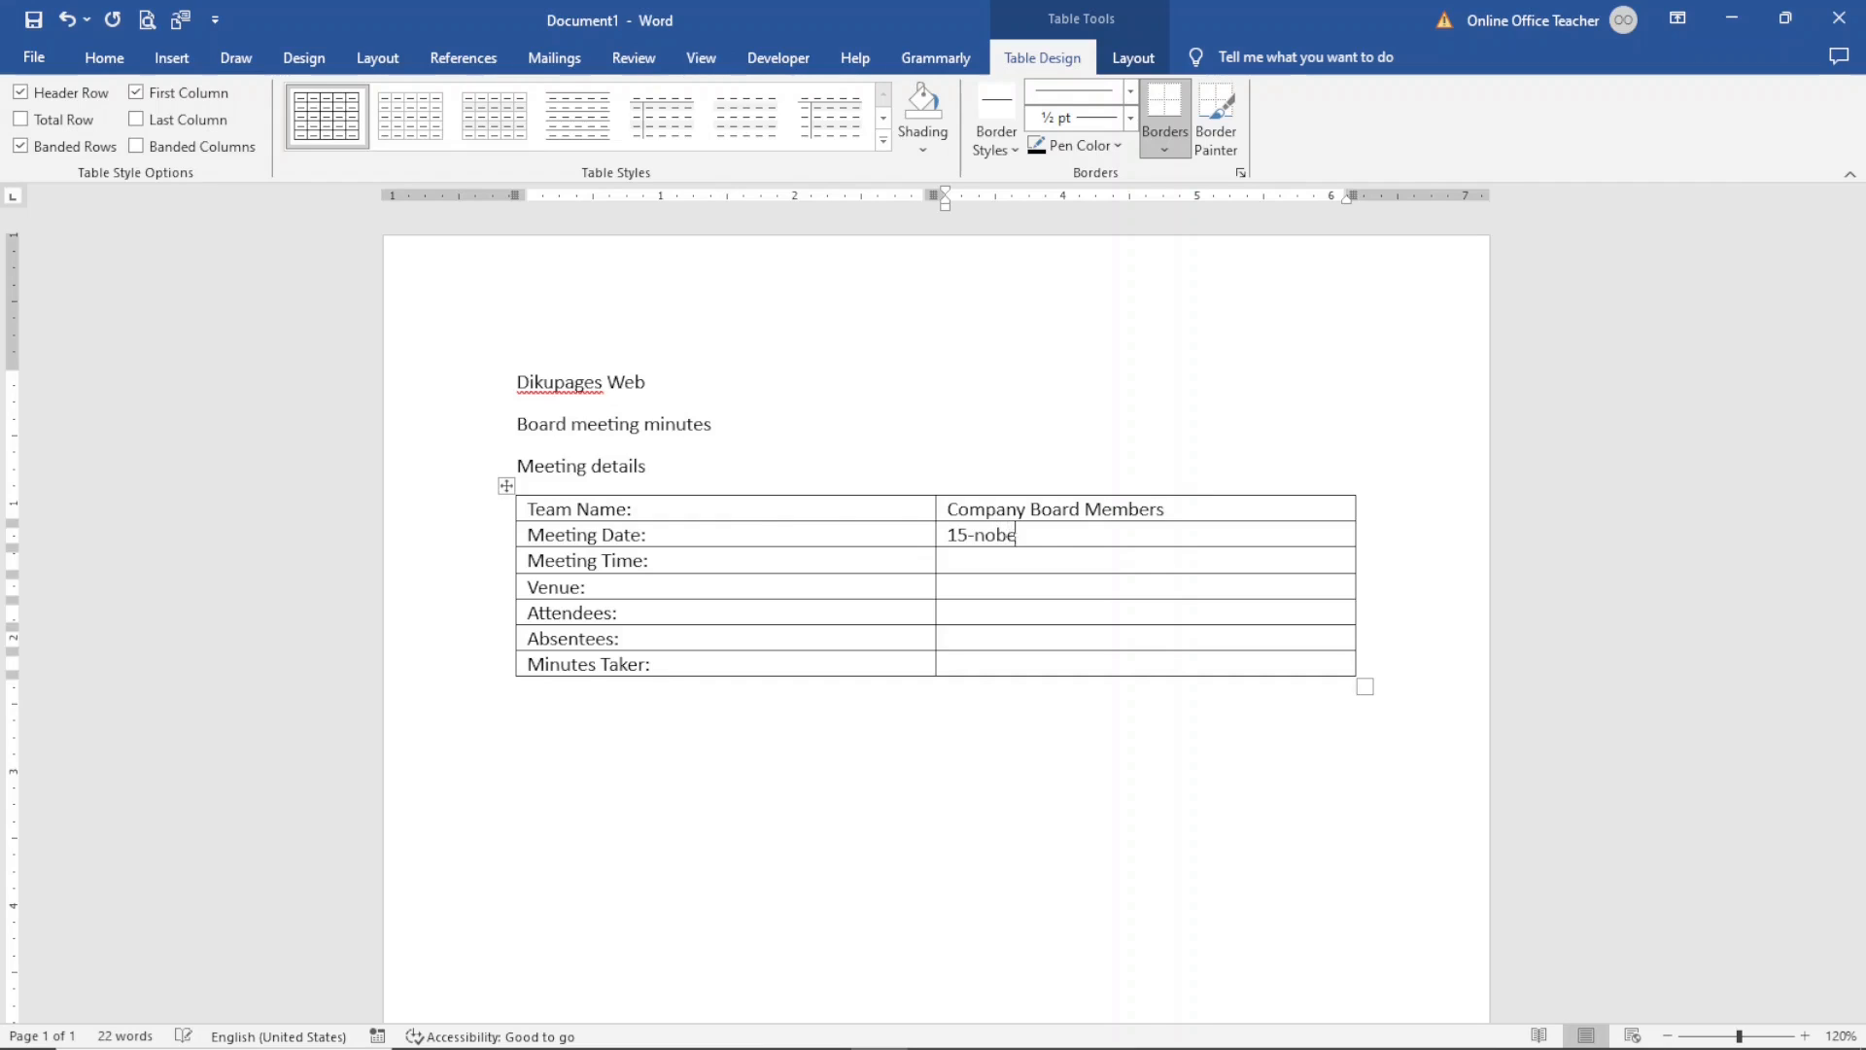
key("BackSpace")
key("BackSpace")
key("BackSpace")
key("BackSpace")
type("November-2023")
- Enter 9am – 10am as the meeting time and Company Conference Hall as the venue
key("Tab")
type("9")
type("am - 10am")
key("Tab")
type("company")
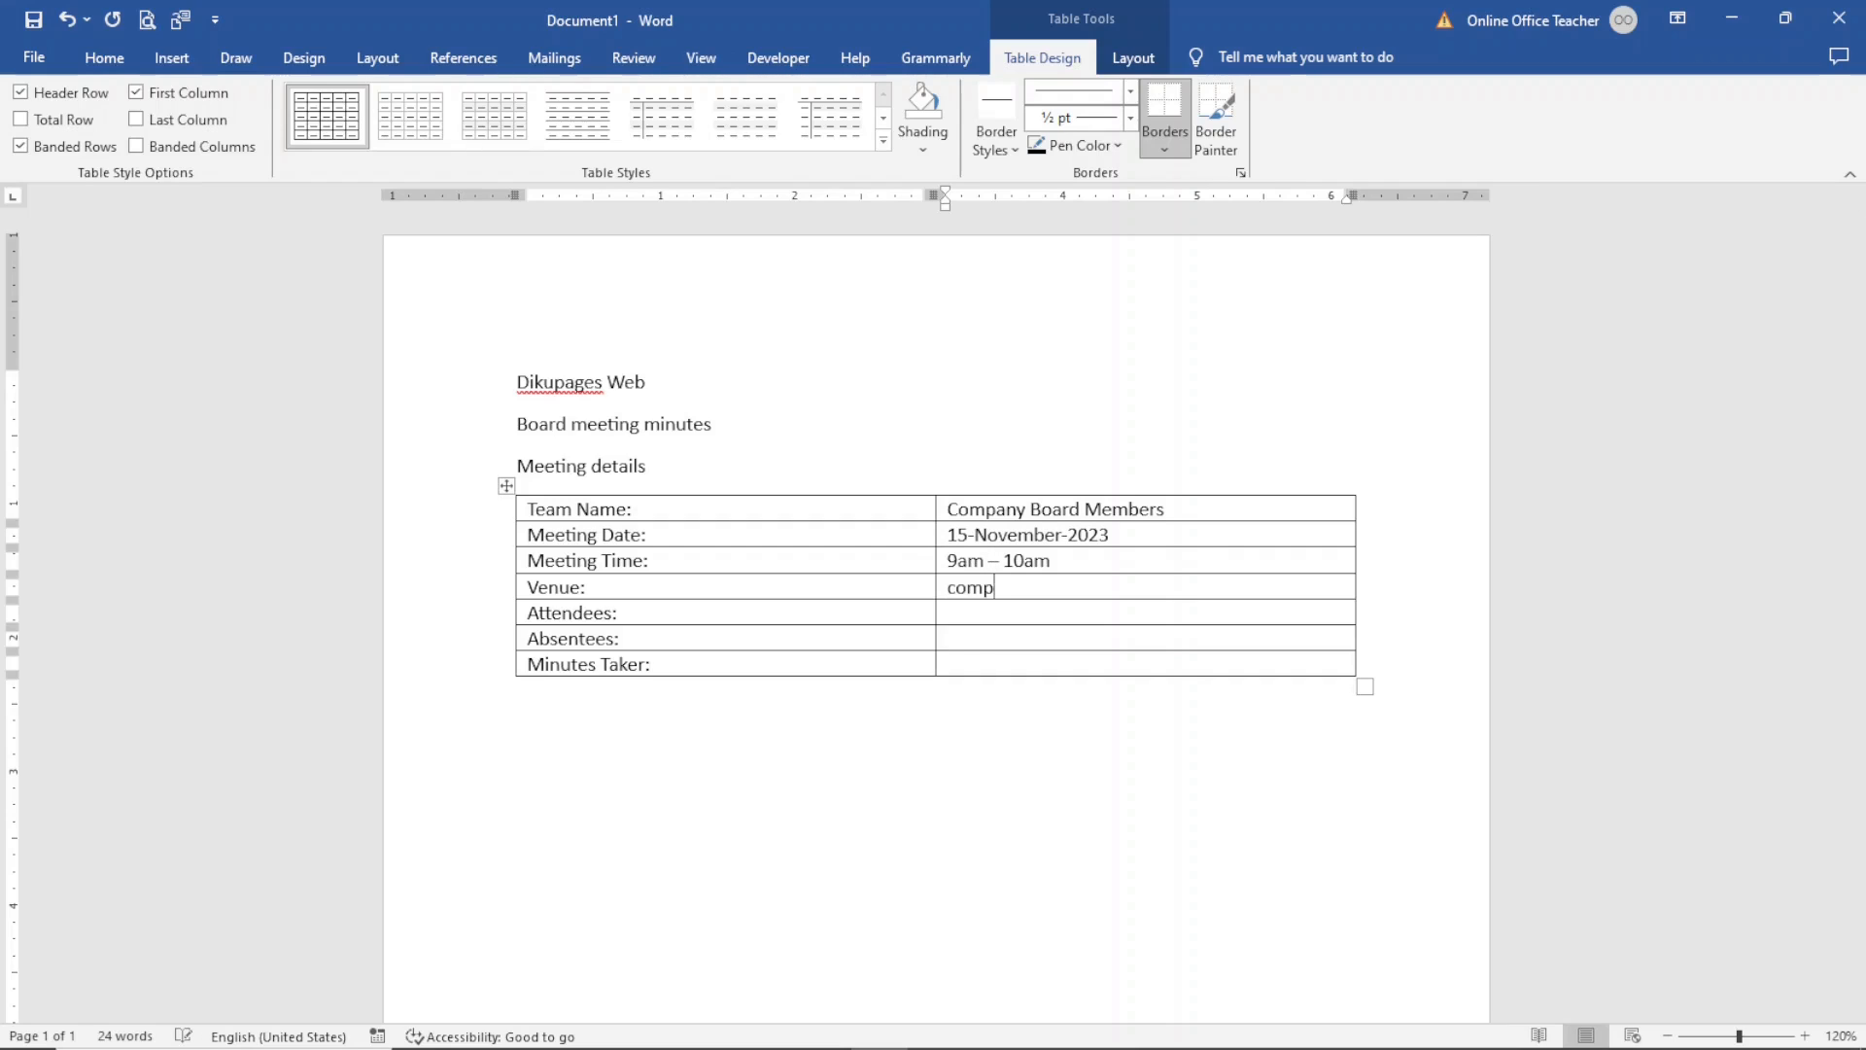
type(" Conference Hall")
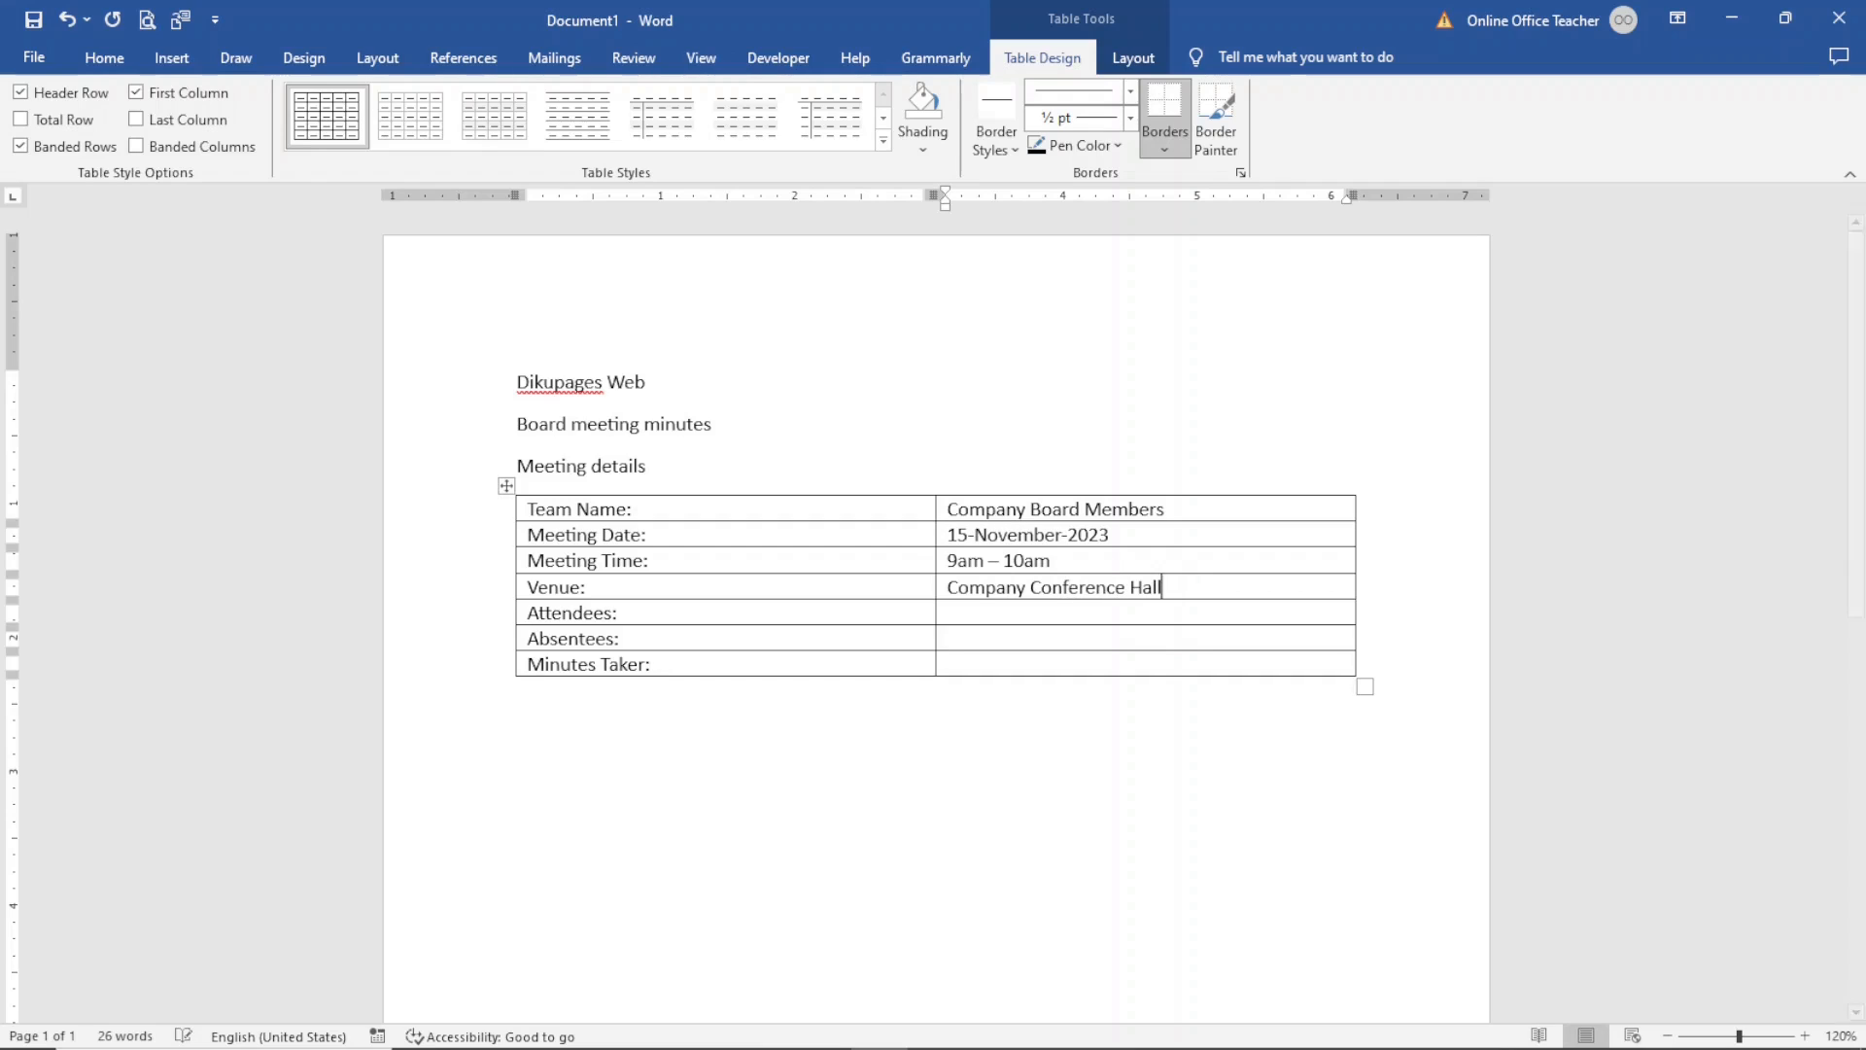
- Enter the four attendees' names, separated by commas, in the Attendees value cell
key("Down")
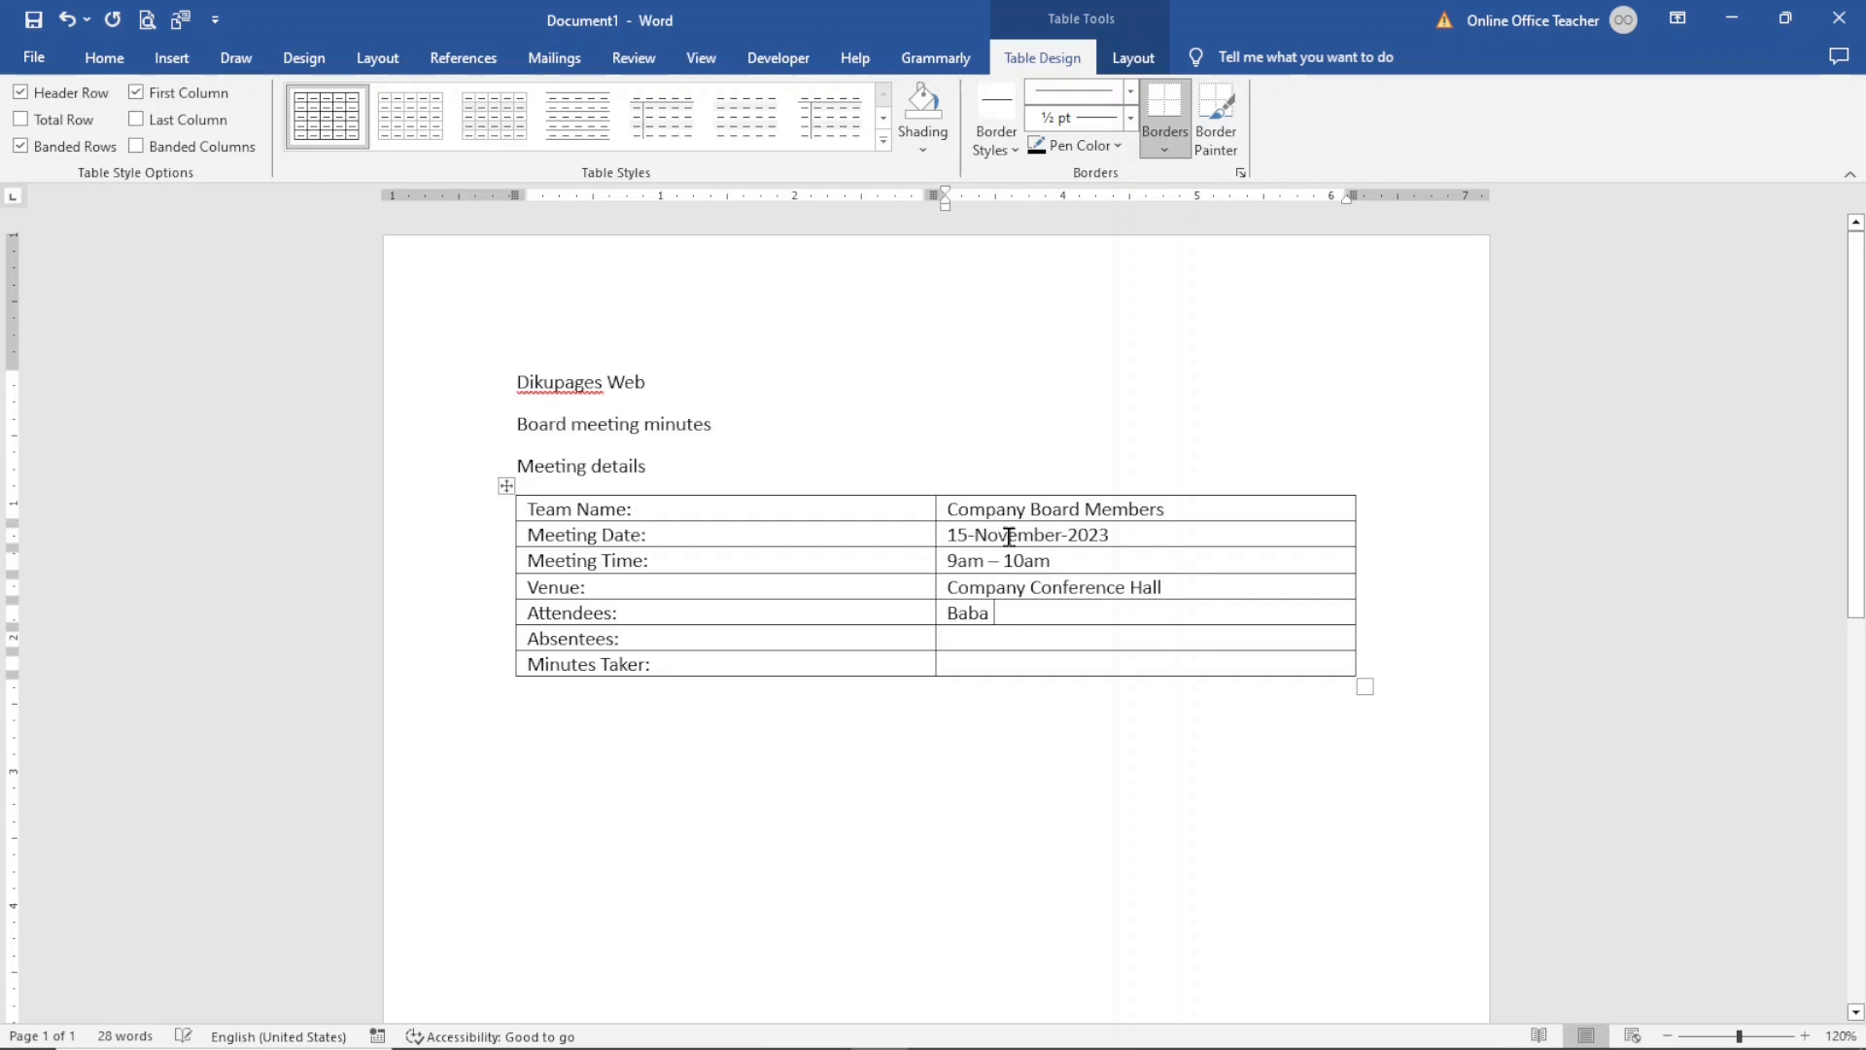
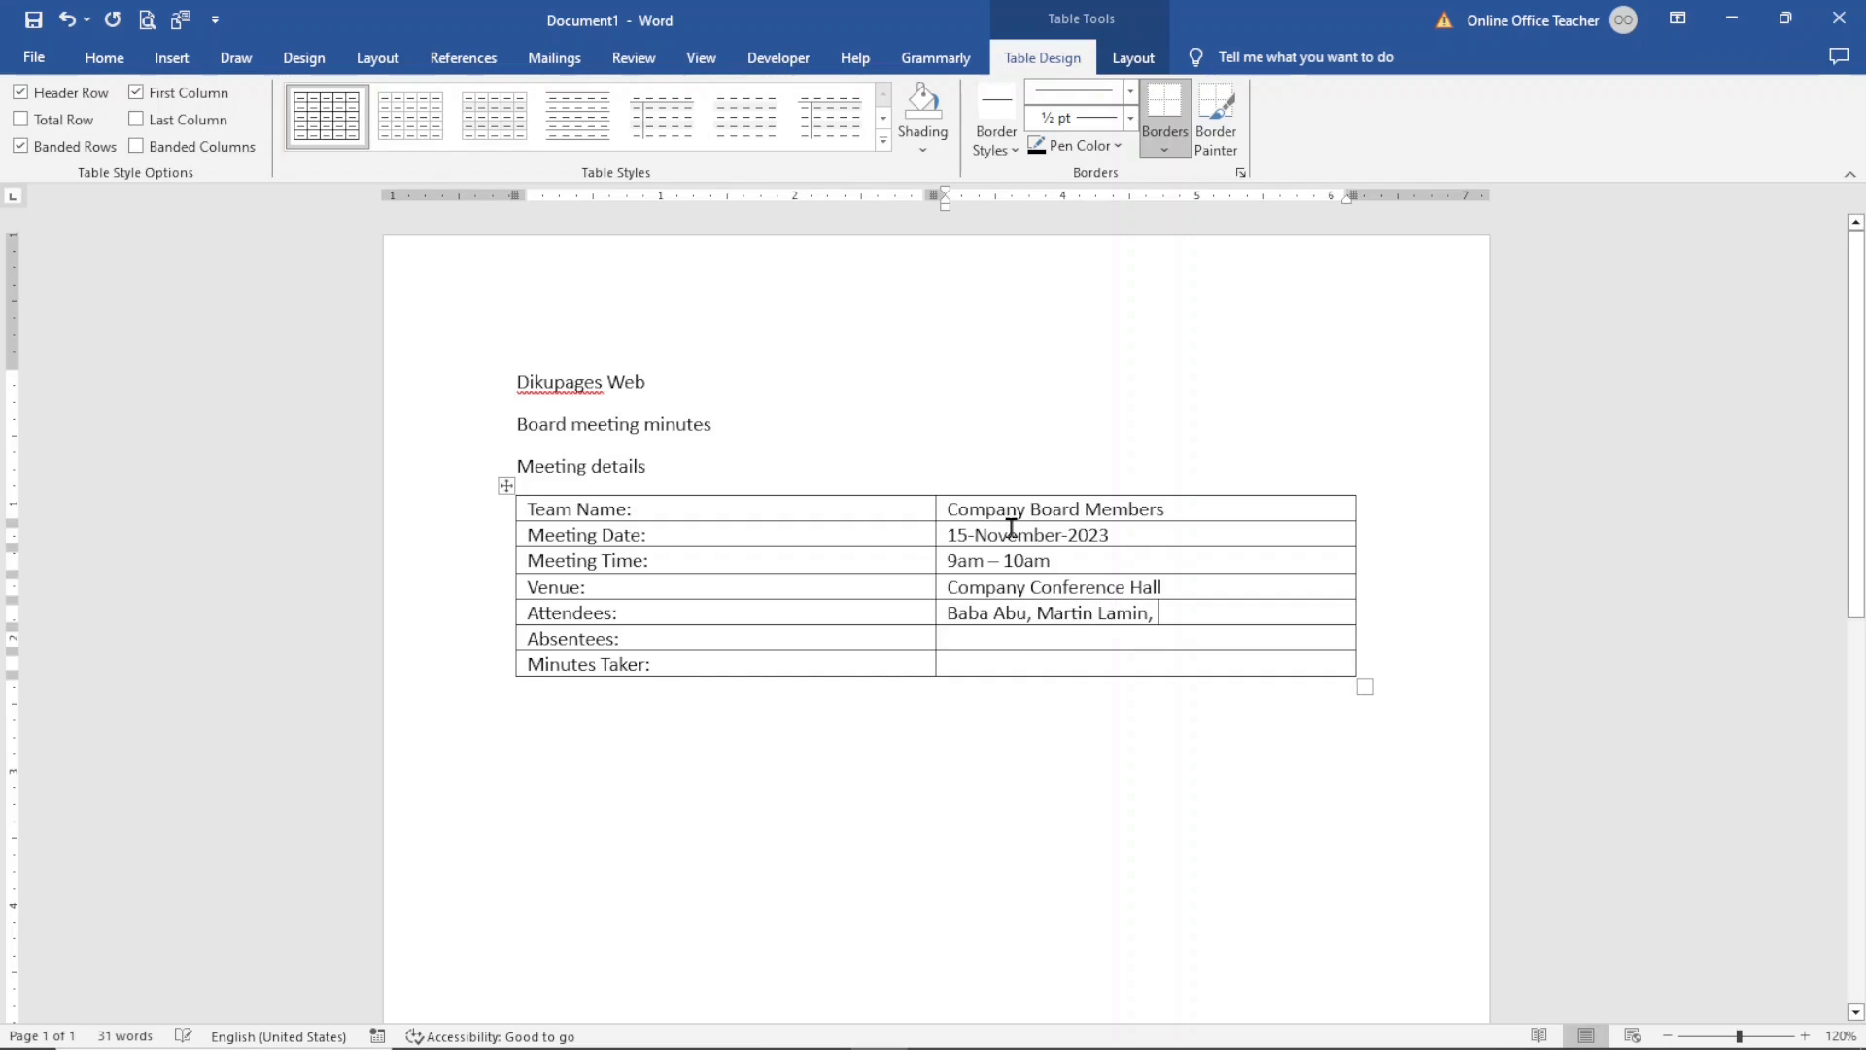
type(" Suadi")
key("BackSpace")
key("BackSpace")
key("BackSpace")
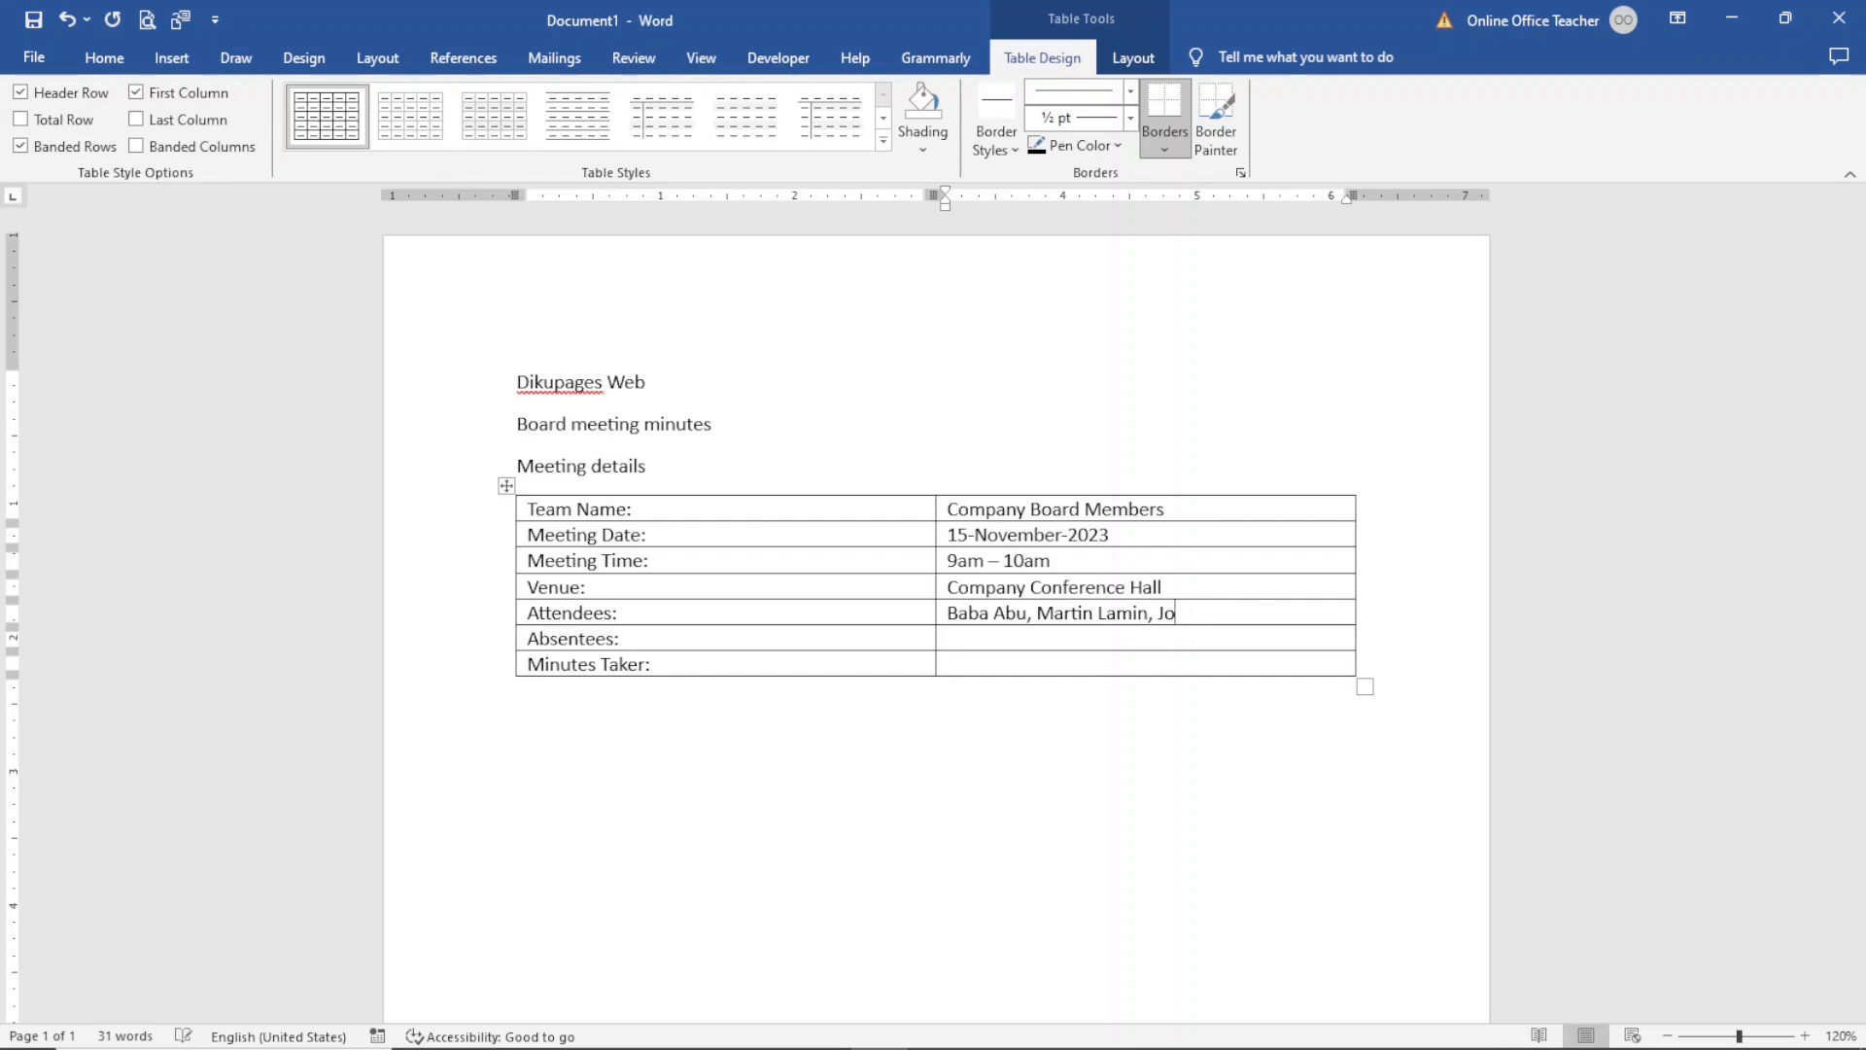
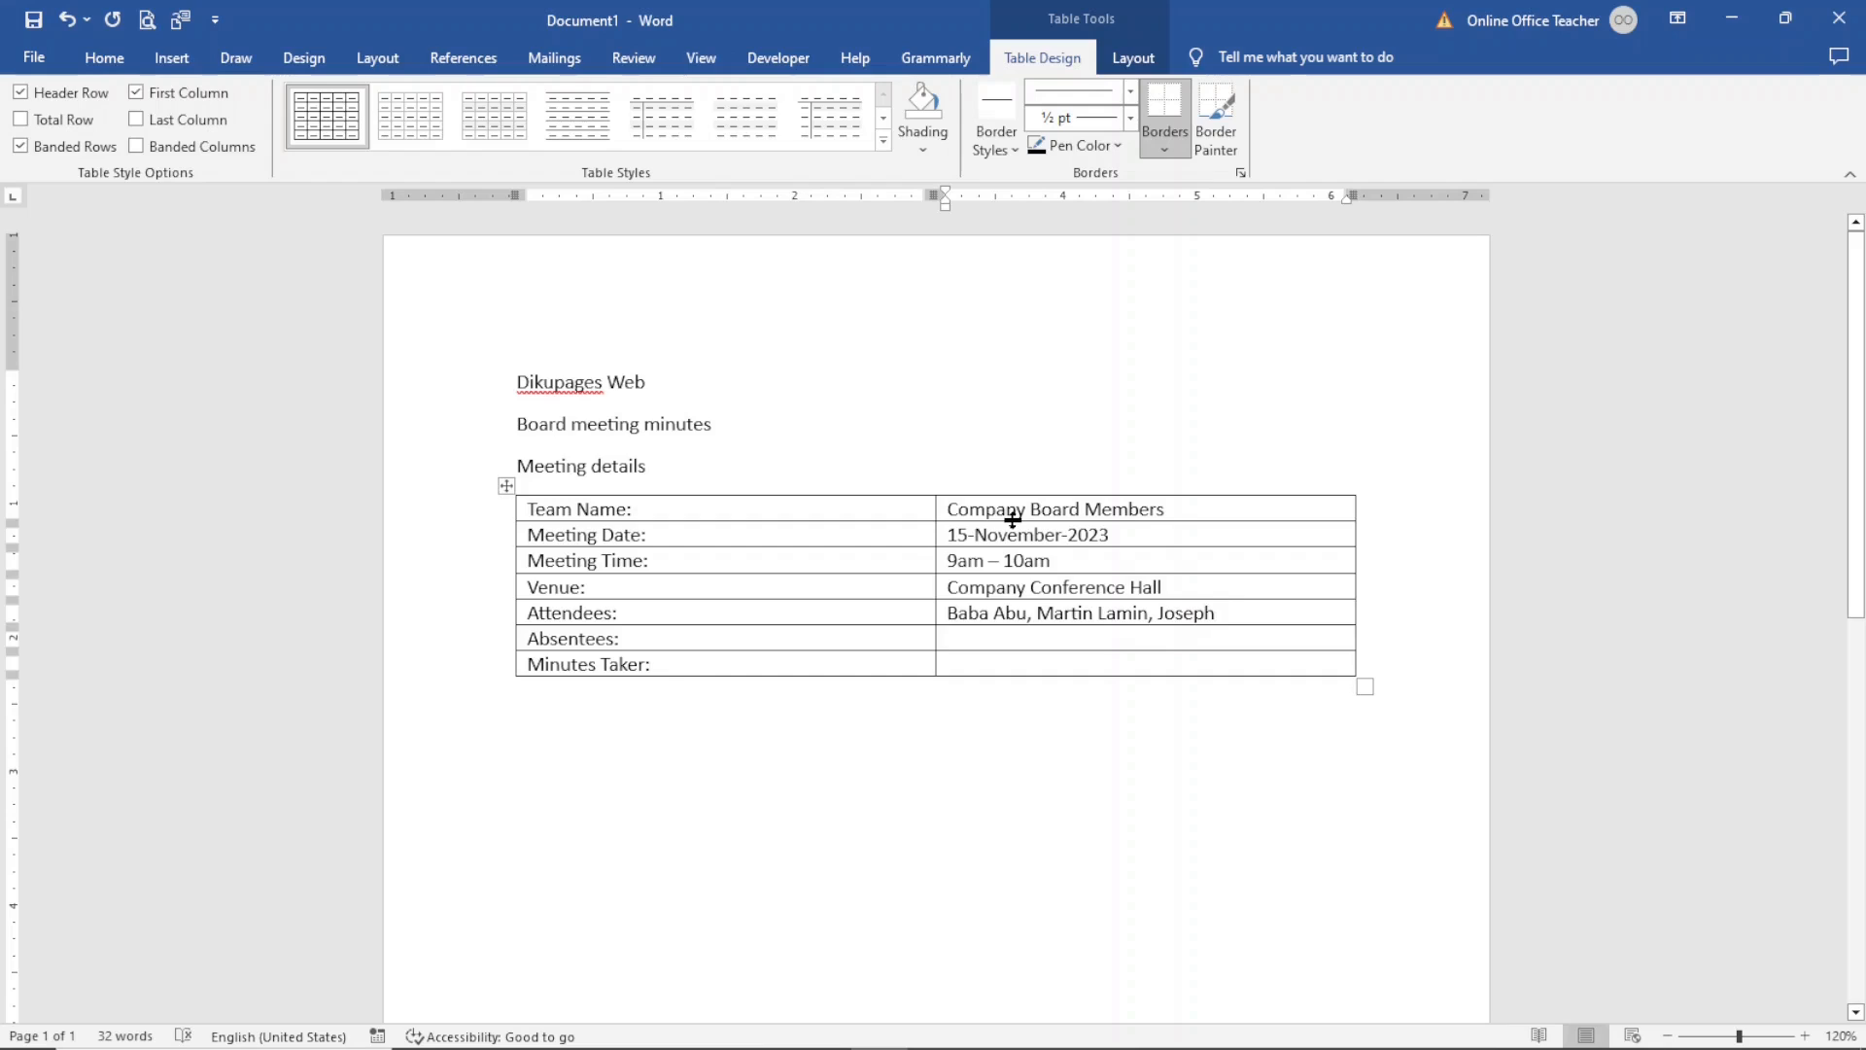
- Fill in the two absentees' names and the minutes taker's name in their value cells
key("Down")
type("jane Do")
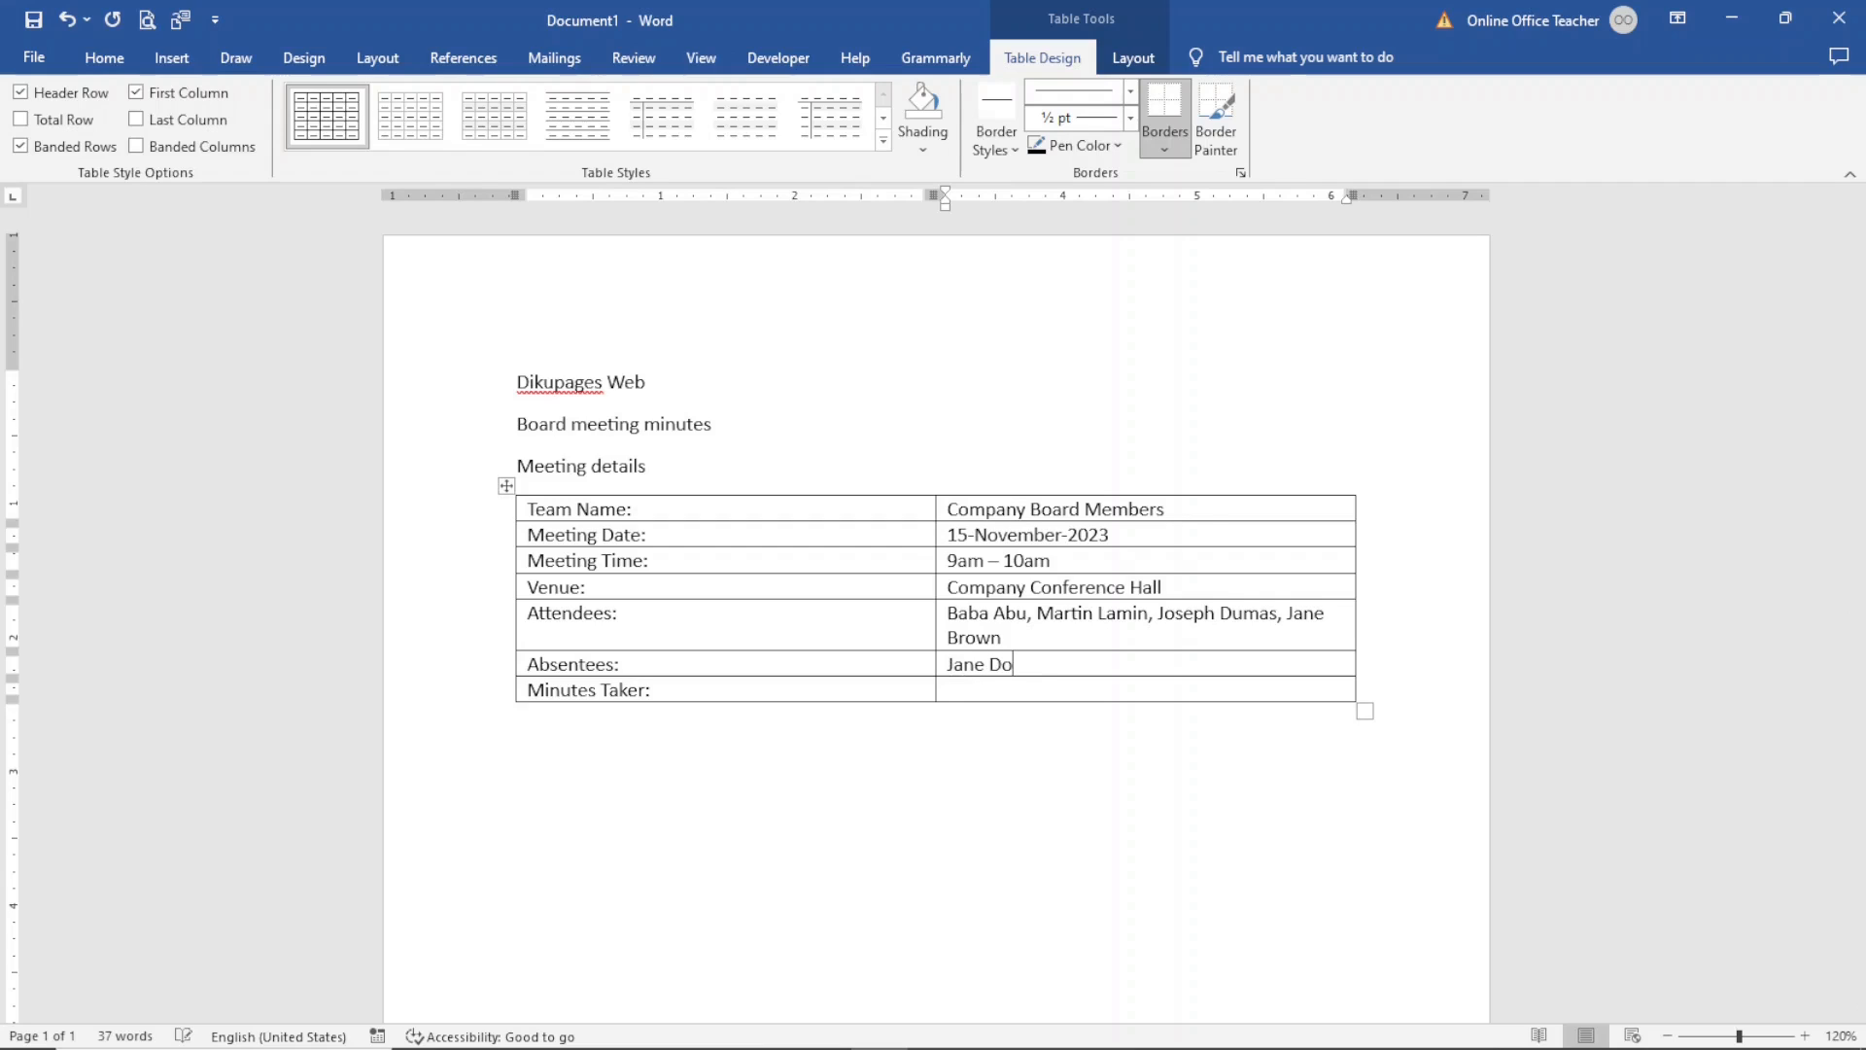
type("e, Johon")
key("BackSpace")
key("BackSpace")
type("n Doe")
key("Tab")
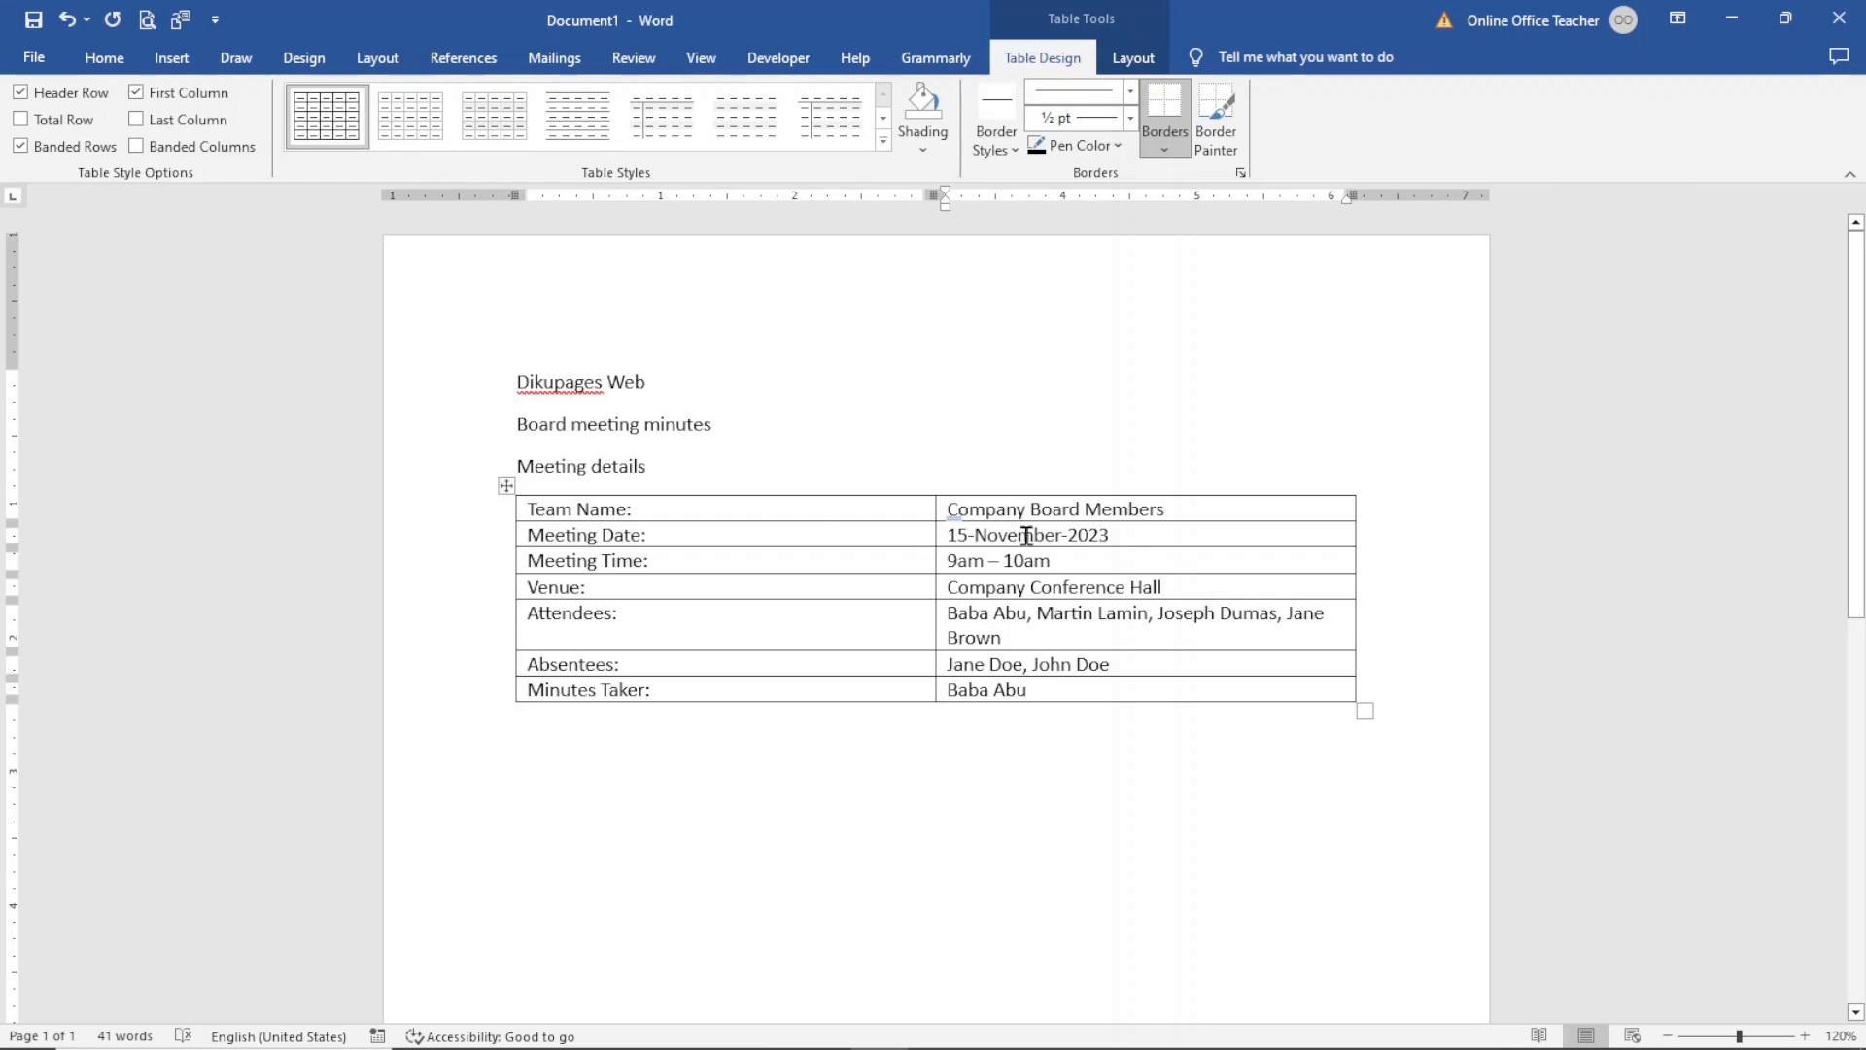
- Type the heading Agenda Details below the meeting details table
left_click(805, 905)
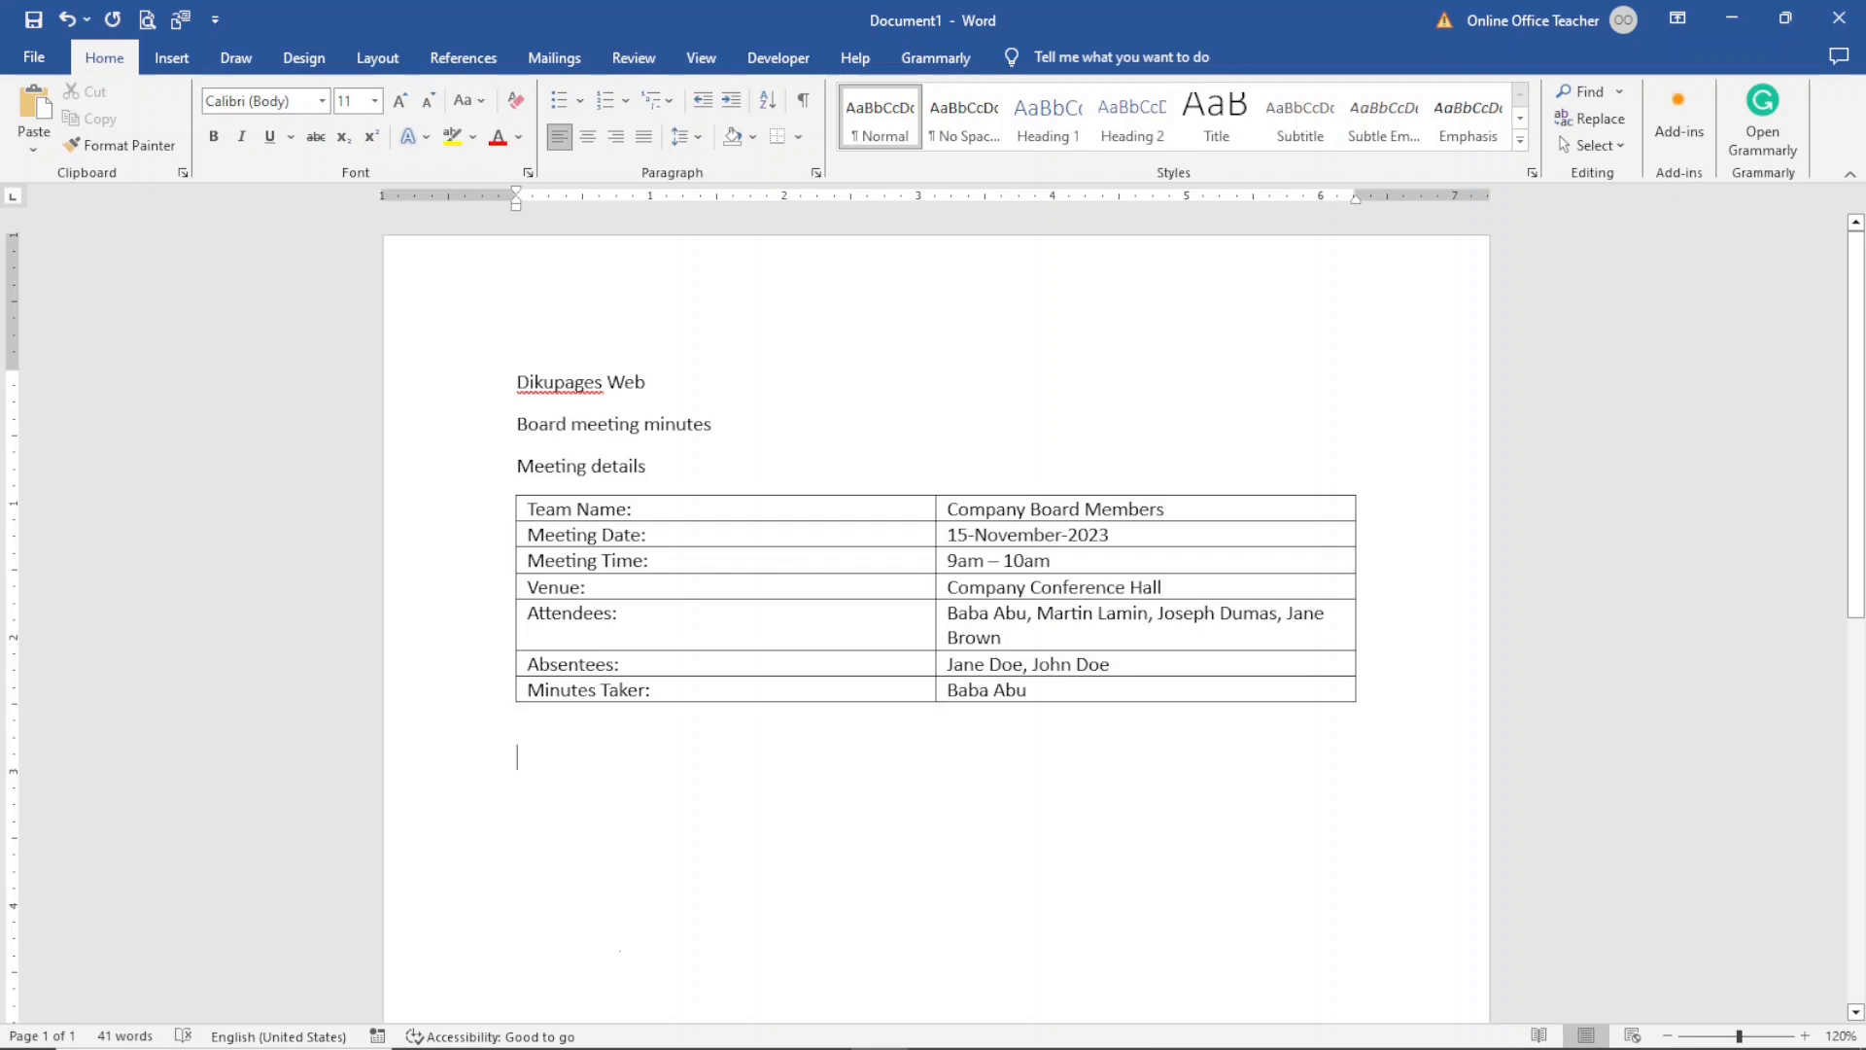
type("agenda Details")
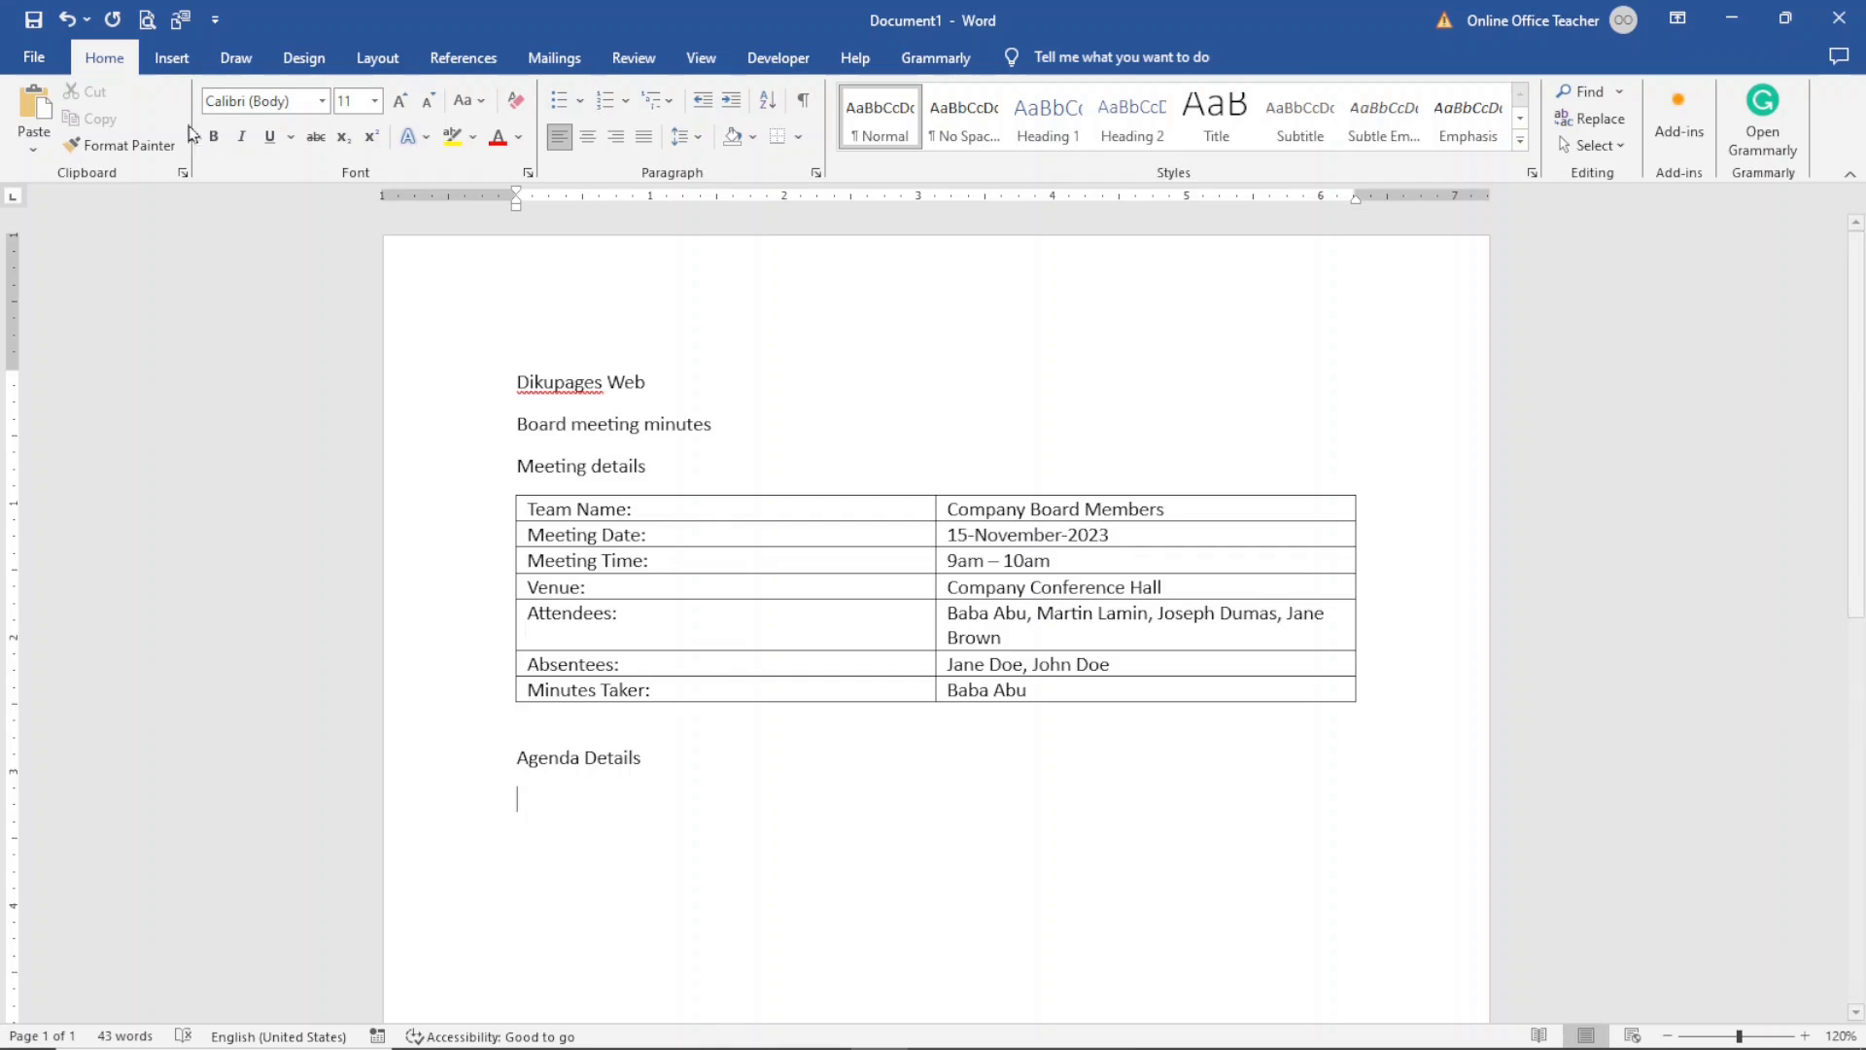
- Insert a one-column, three-row table under the Agenda Details heading
left_click(171, 58)
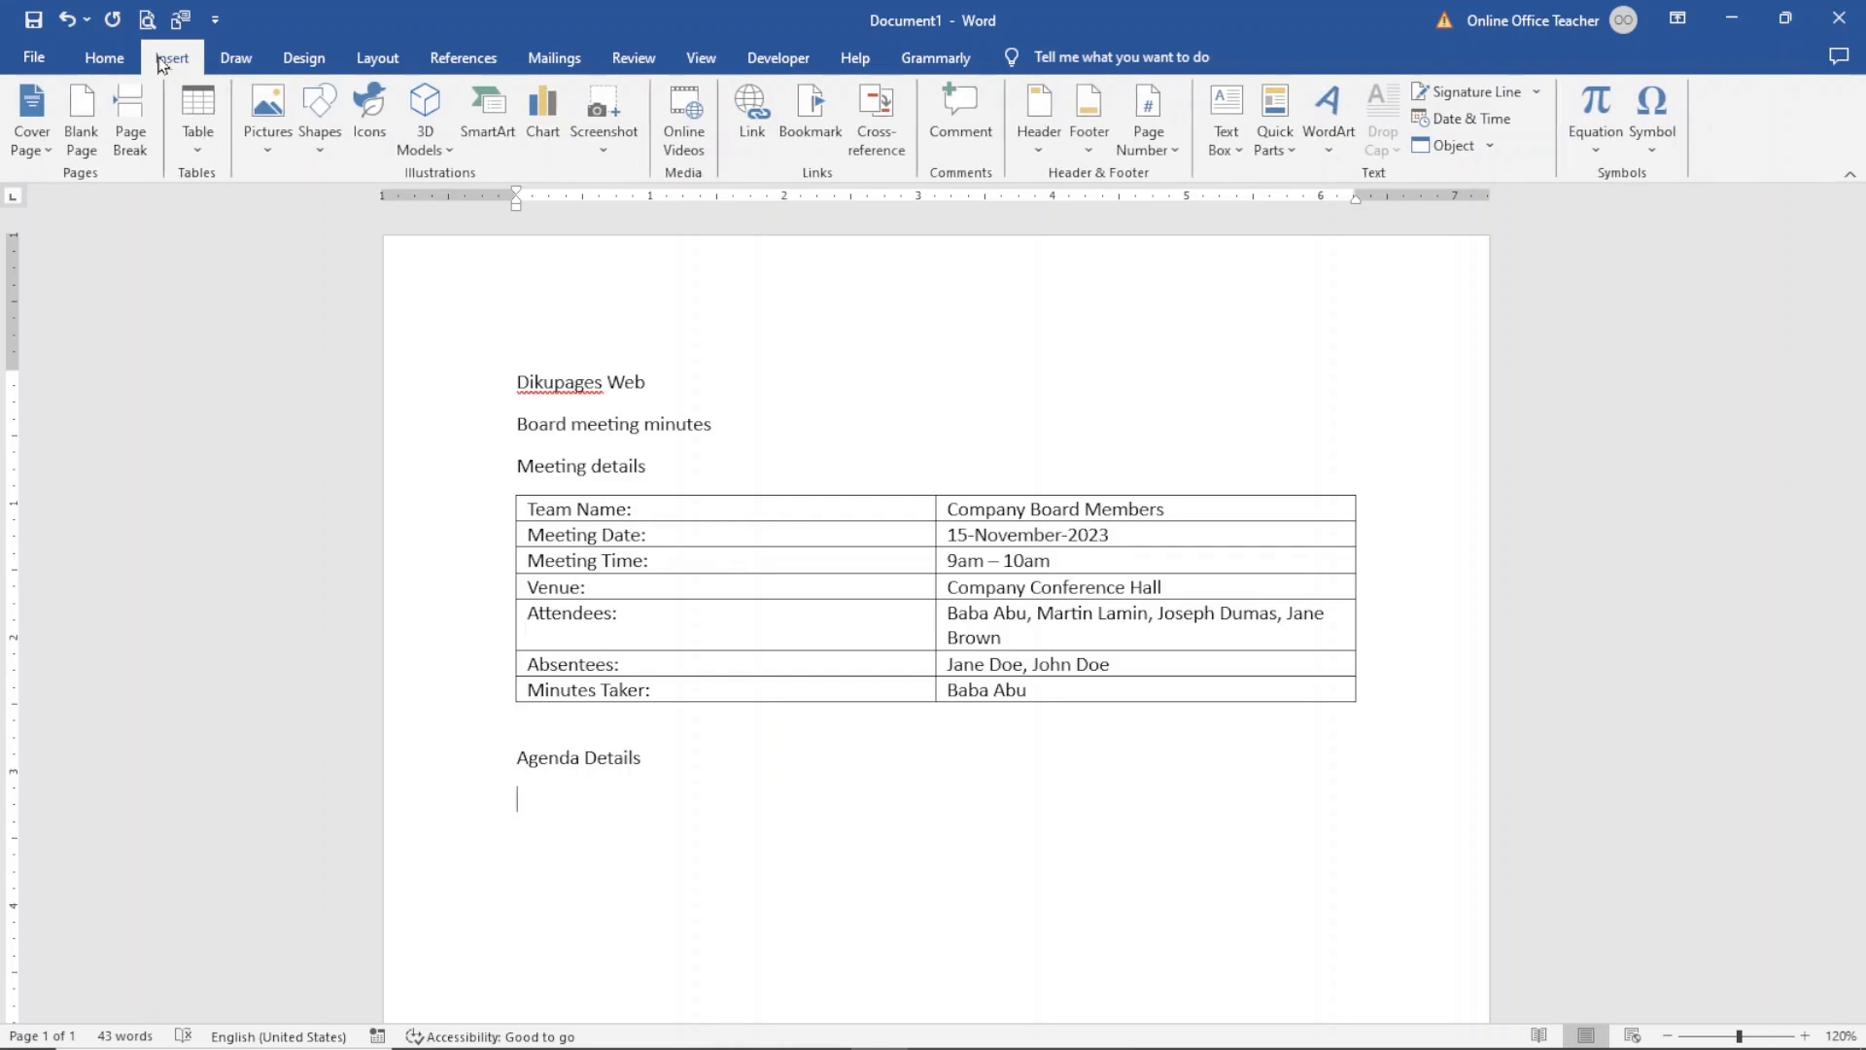
left_click(189, 133)
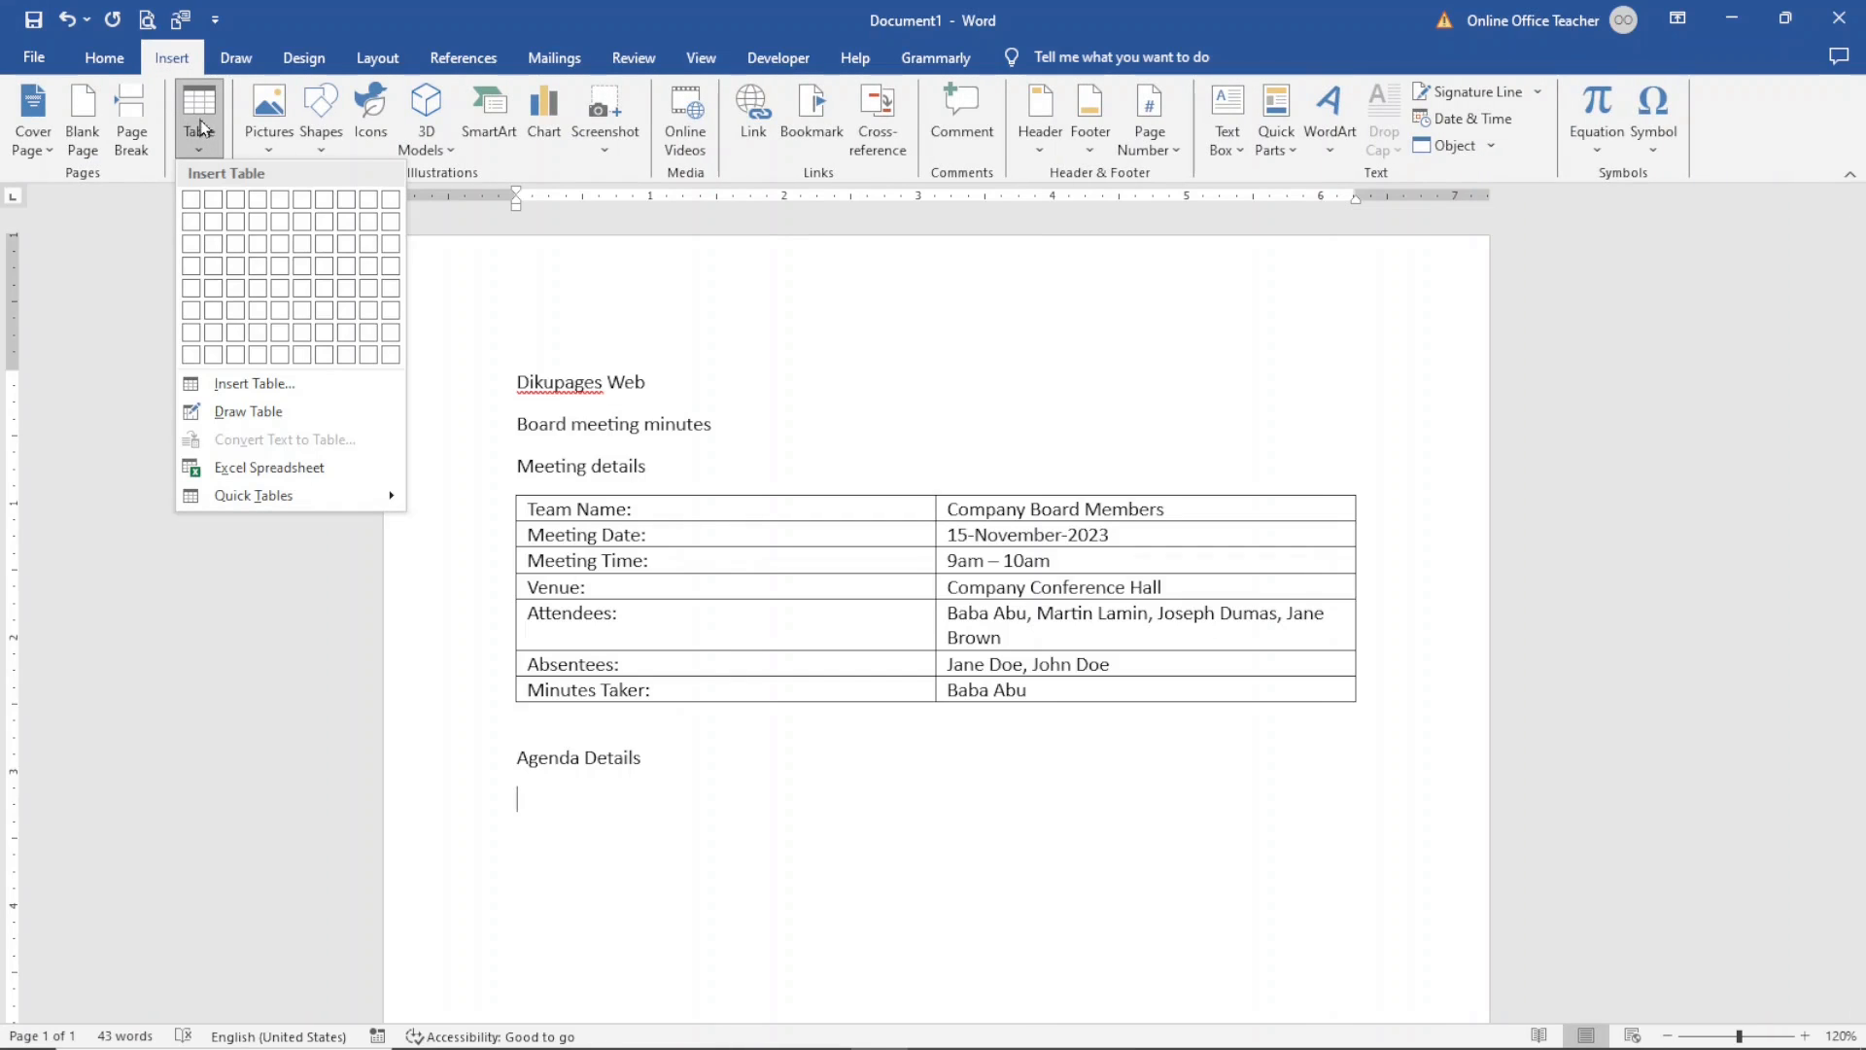
left_click(191, 244)
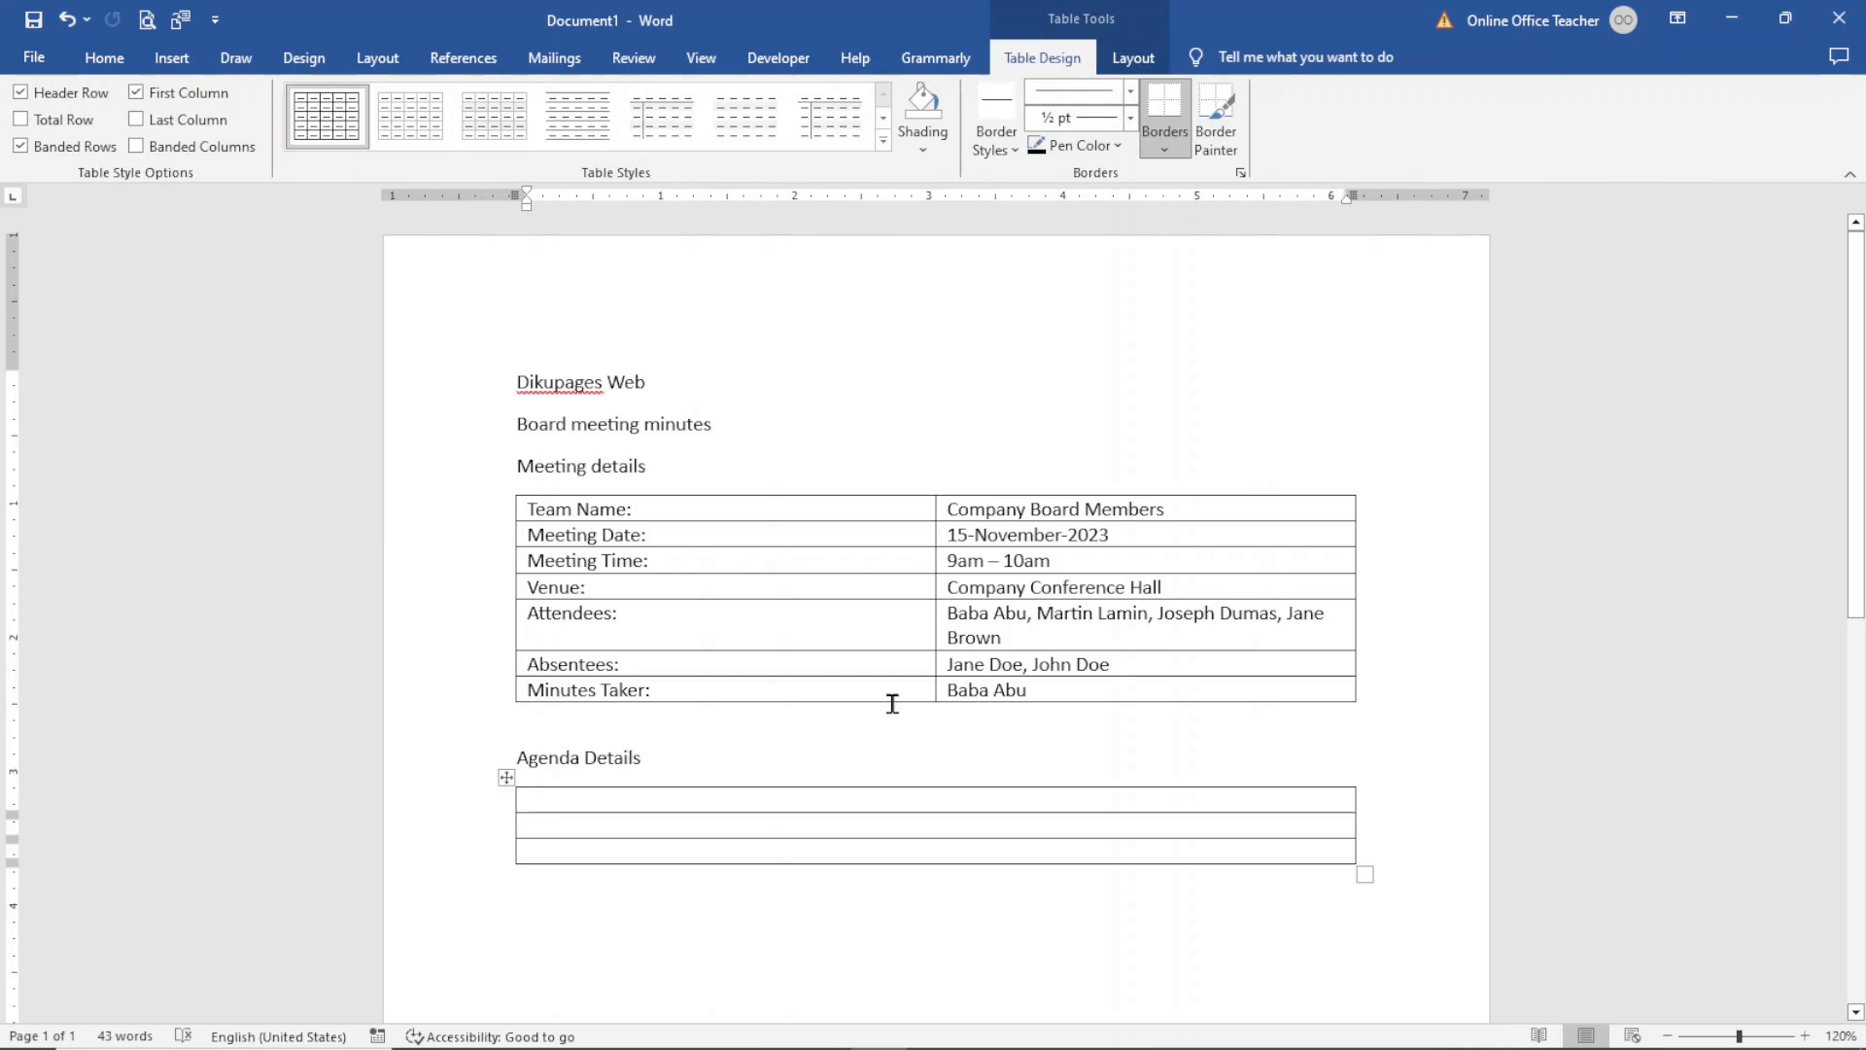
- Enter the first agenda item "1. To discuss the creation of a new website the new regional branch" in the top row
type("1. To discuss the creation o")
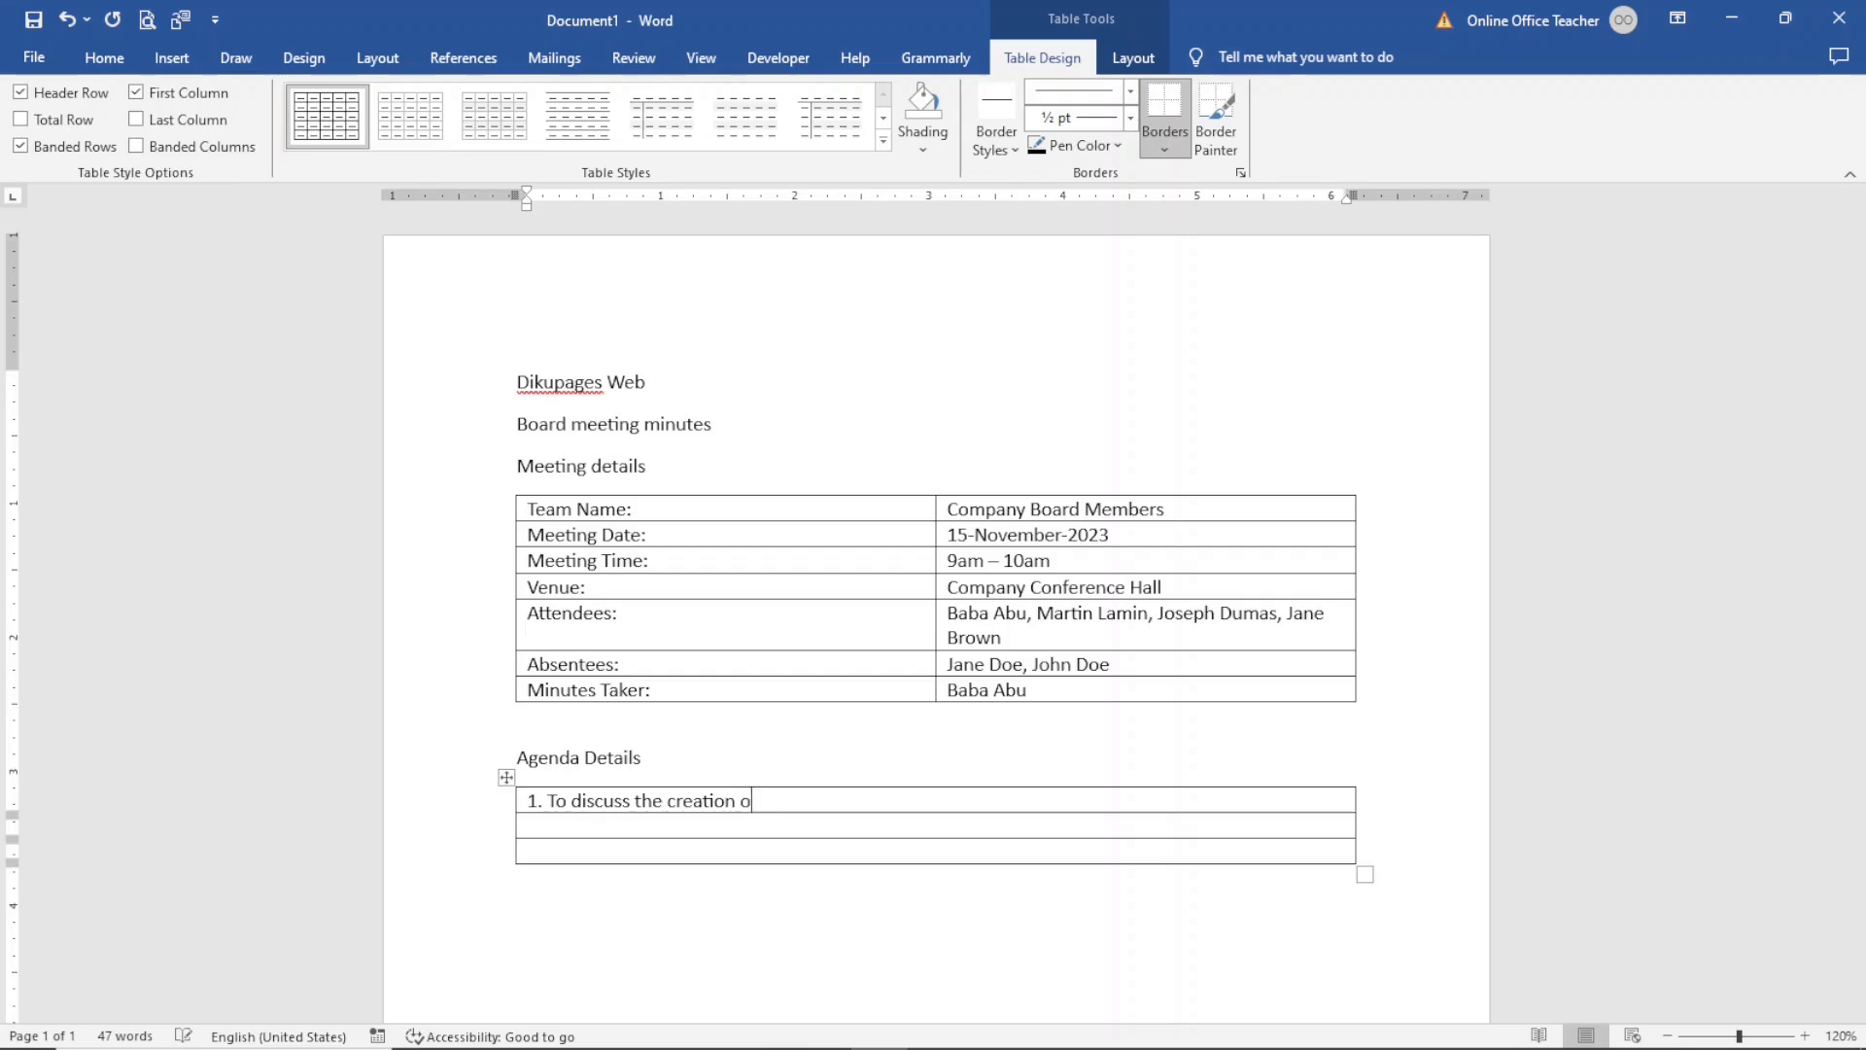
type("f a new ")
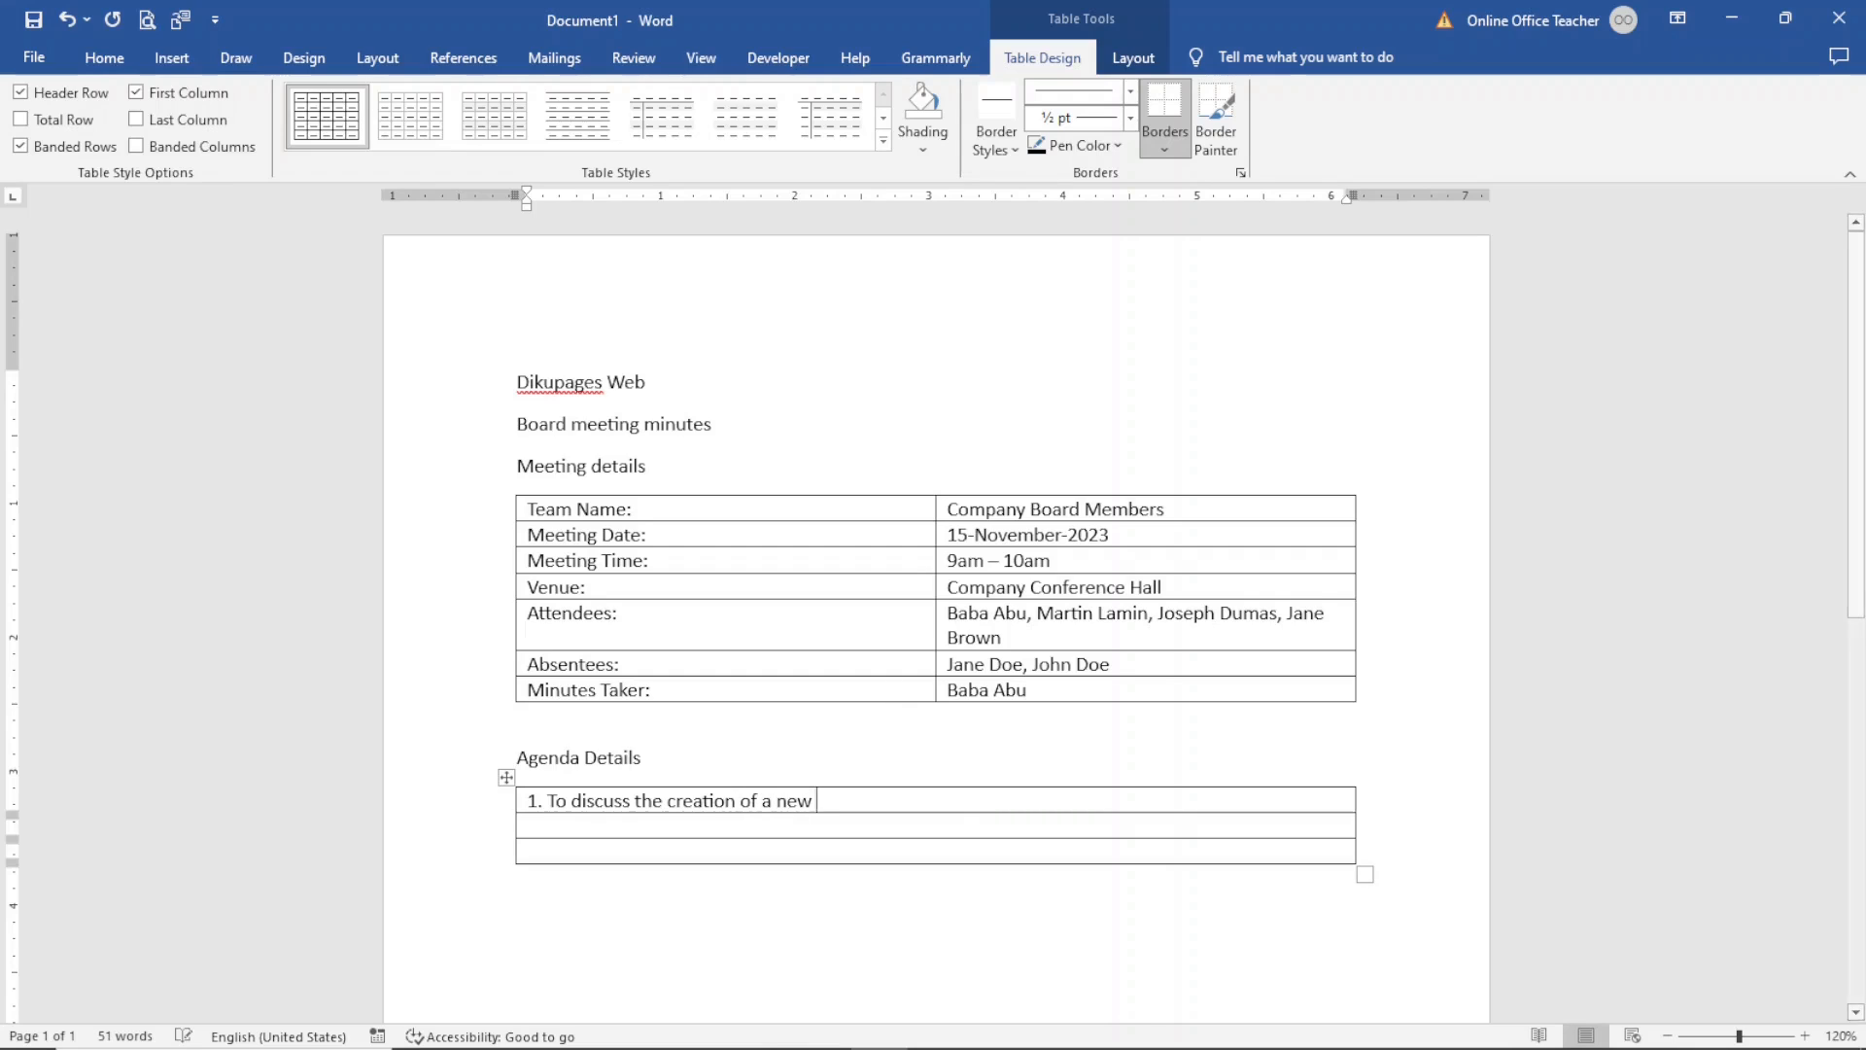
type("website the")
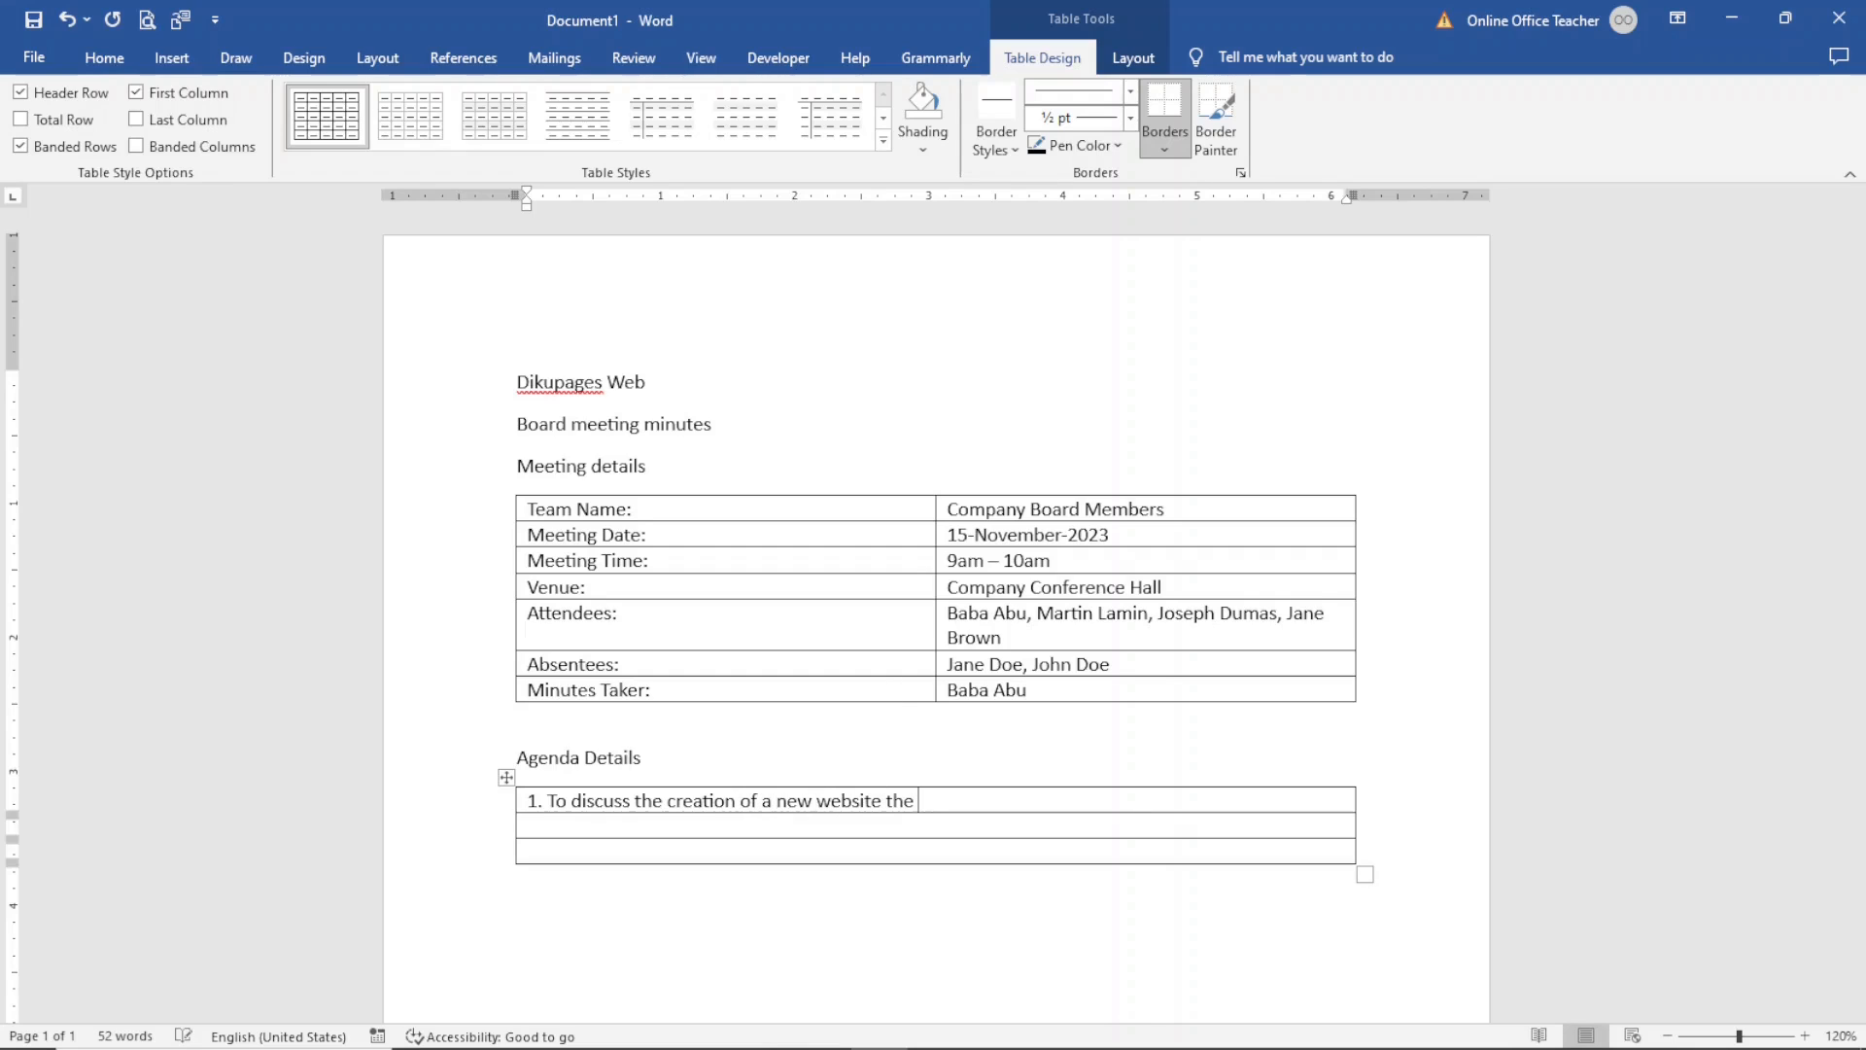
type(" new regional bran")
key("Tab")
- Enter the second agenda item "2. To discuss the various financing options for the project" in the next row
type("2. To di")
type("suc")
key("BackSpace")
key("BackSpace")
type("cuss")
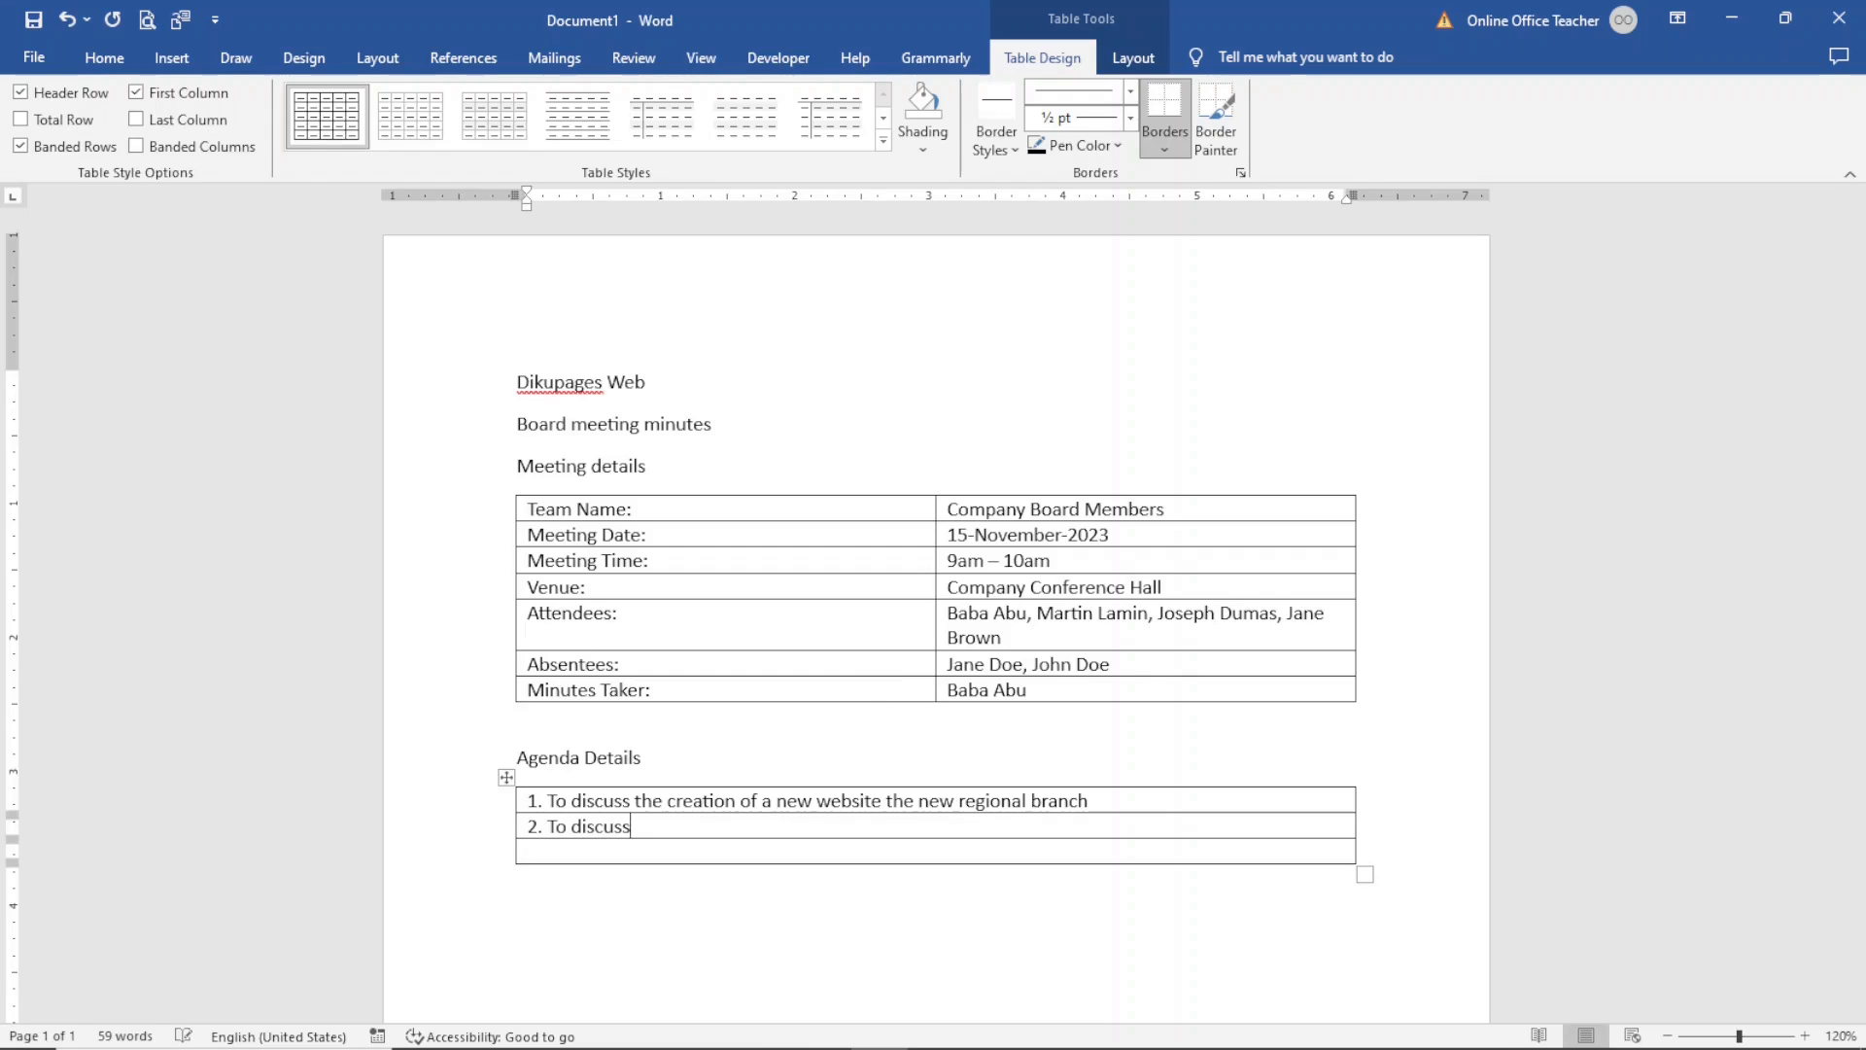
type(" the various finna")
type("cing ipti")
key("BackSpace")
key("BackSpace")
key("BackSpace")
key("BackSpace")
type("options fo")
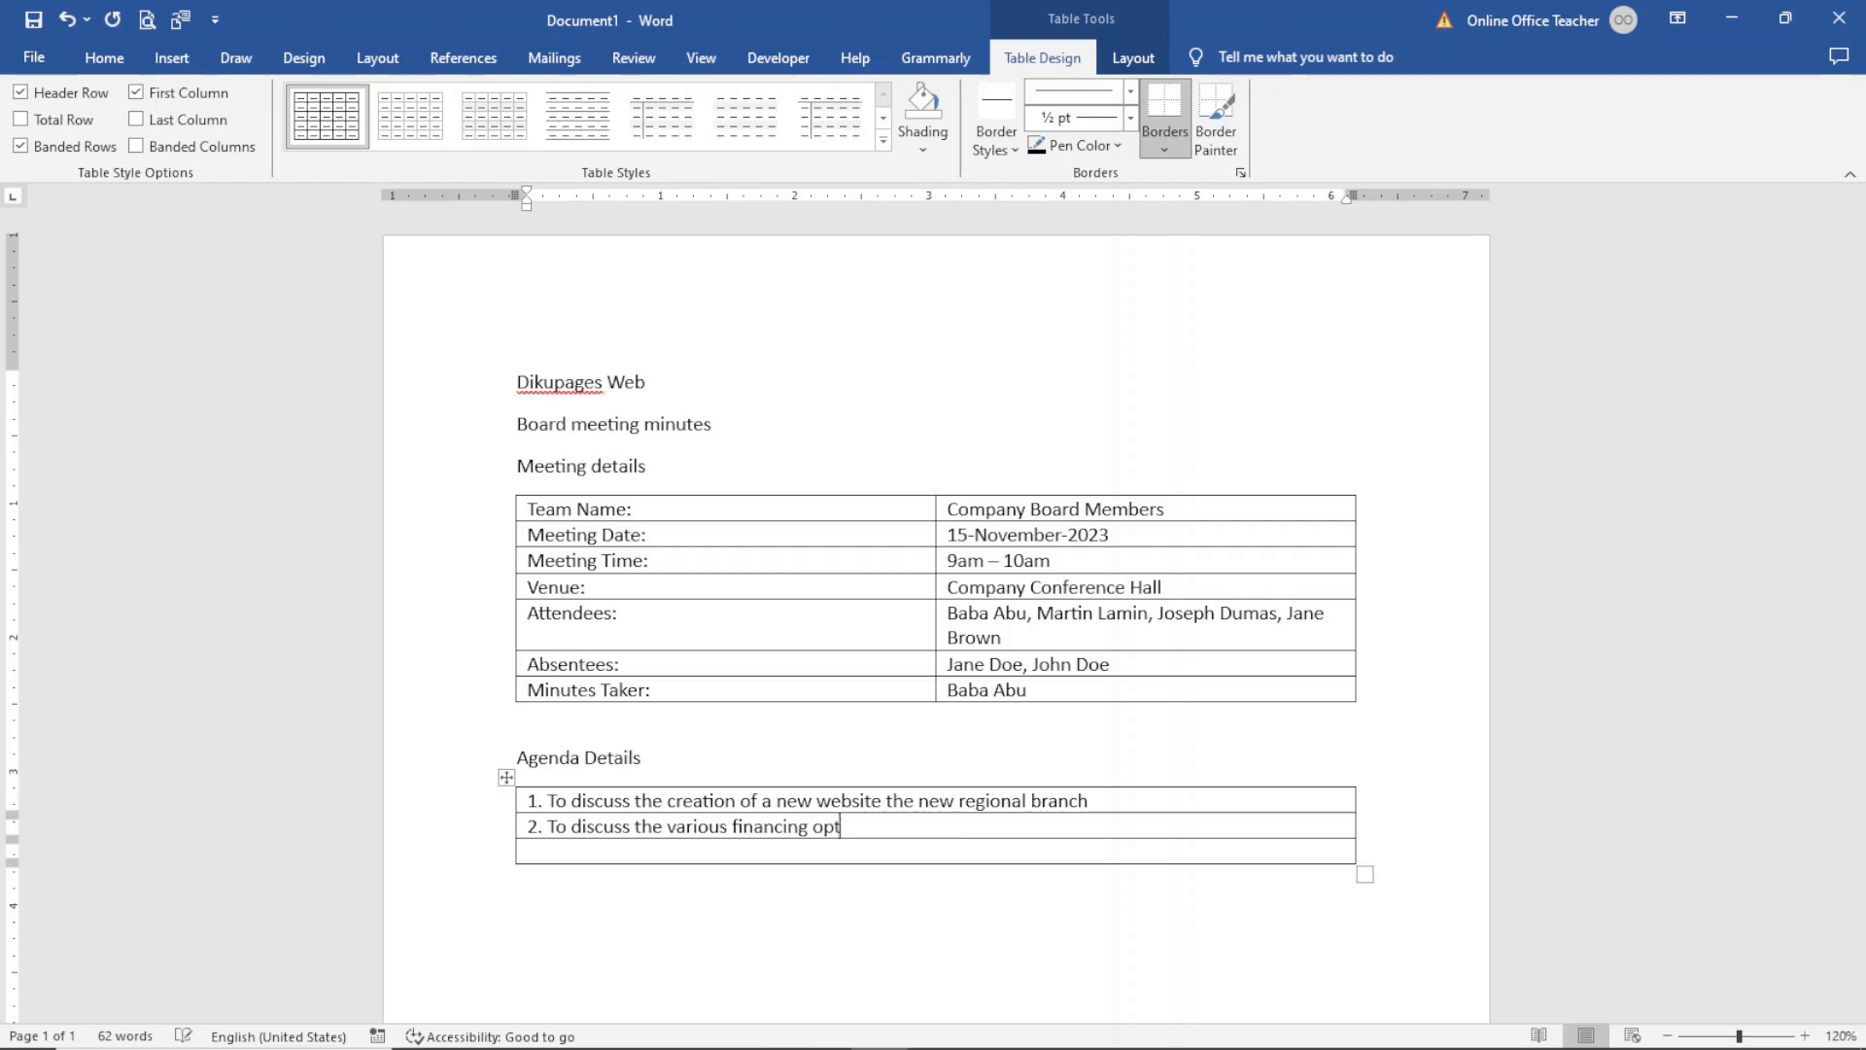
type("project")
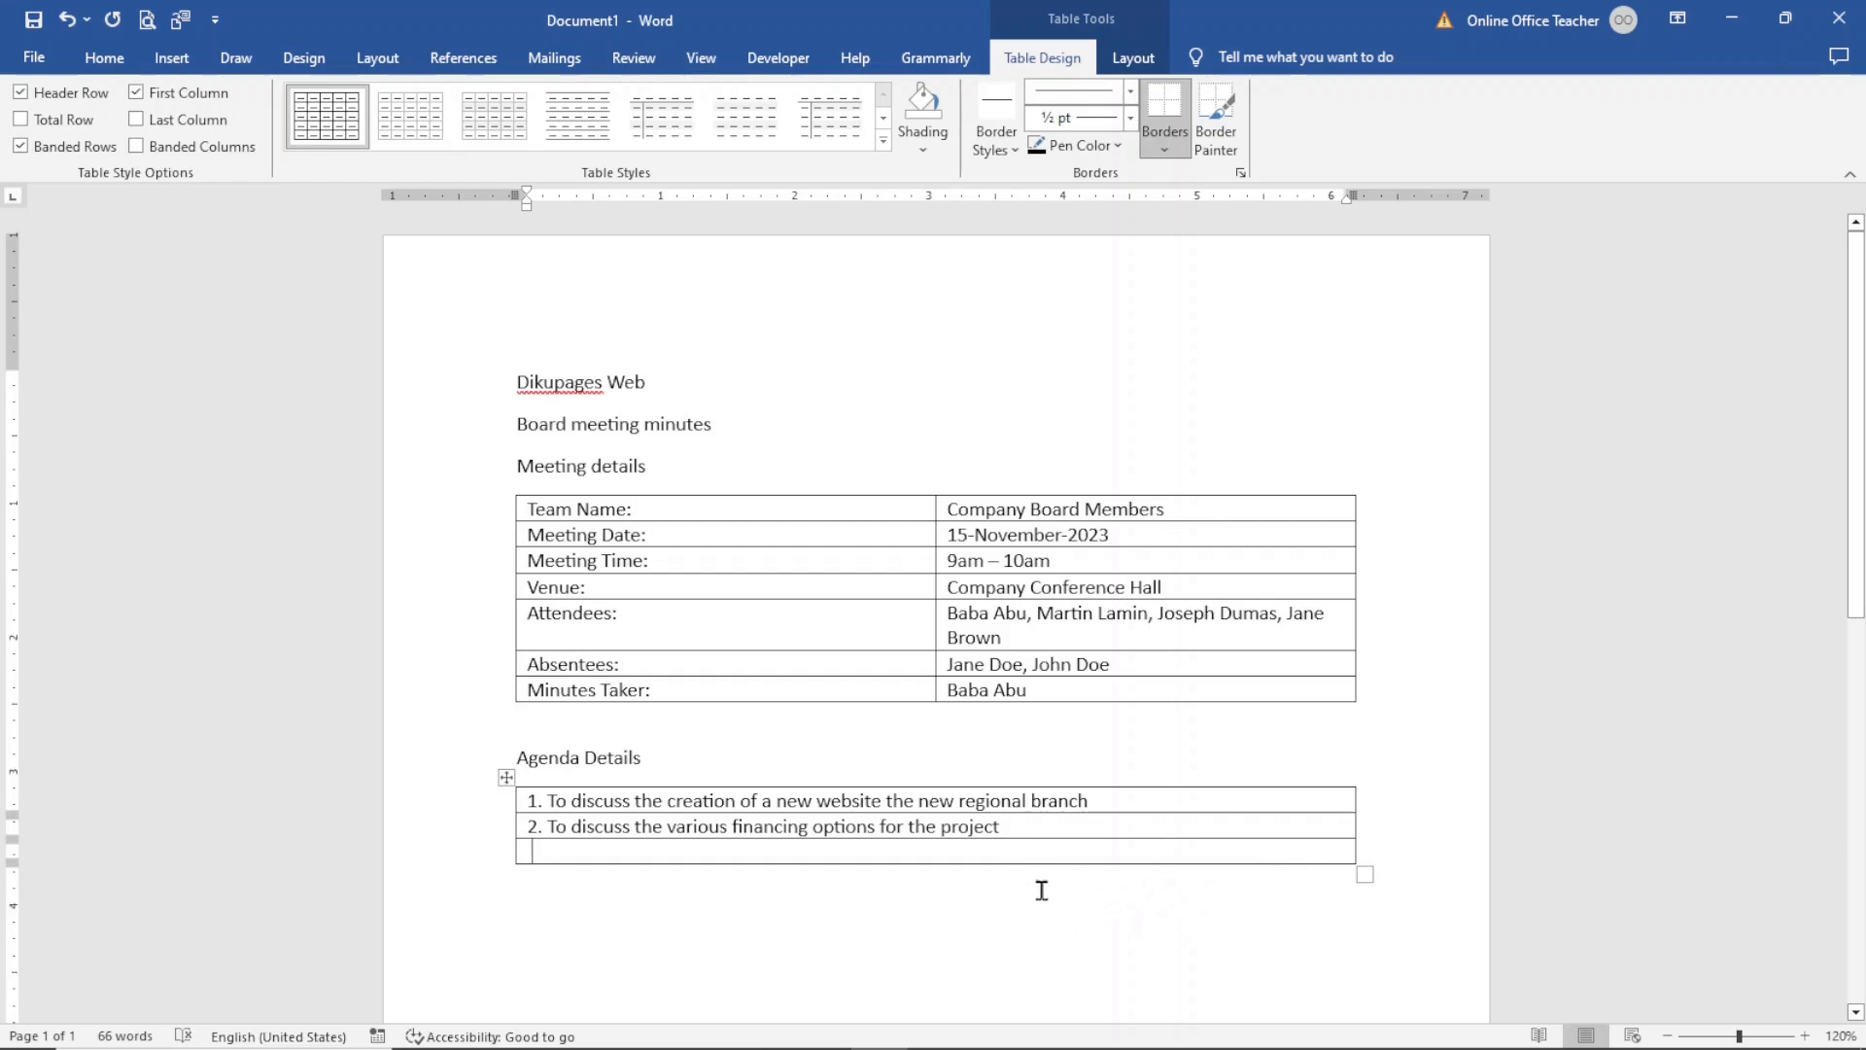
key("Tab")
key("Tab")
key("Tab")
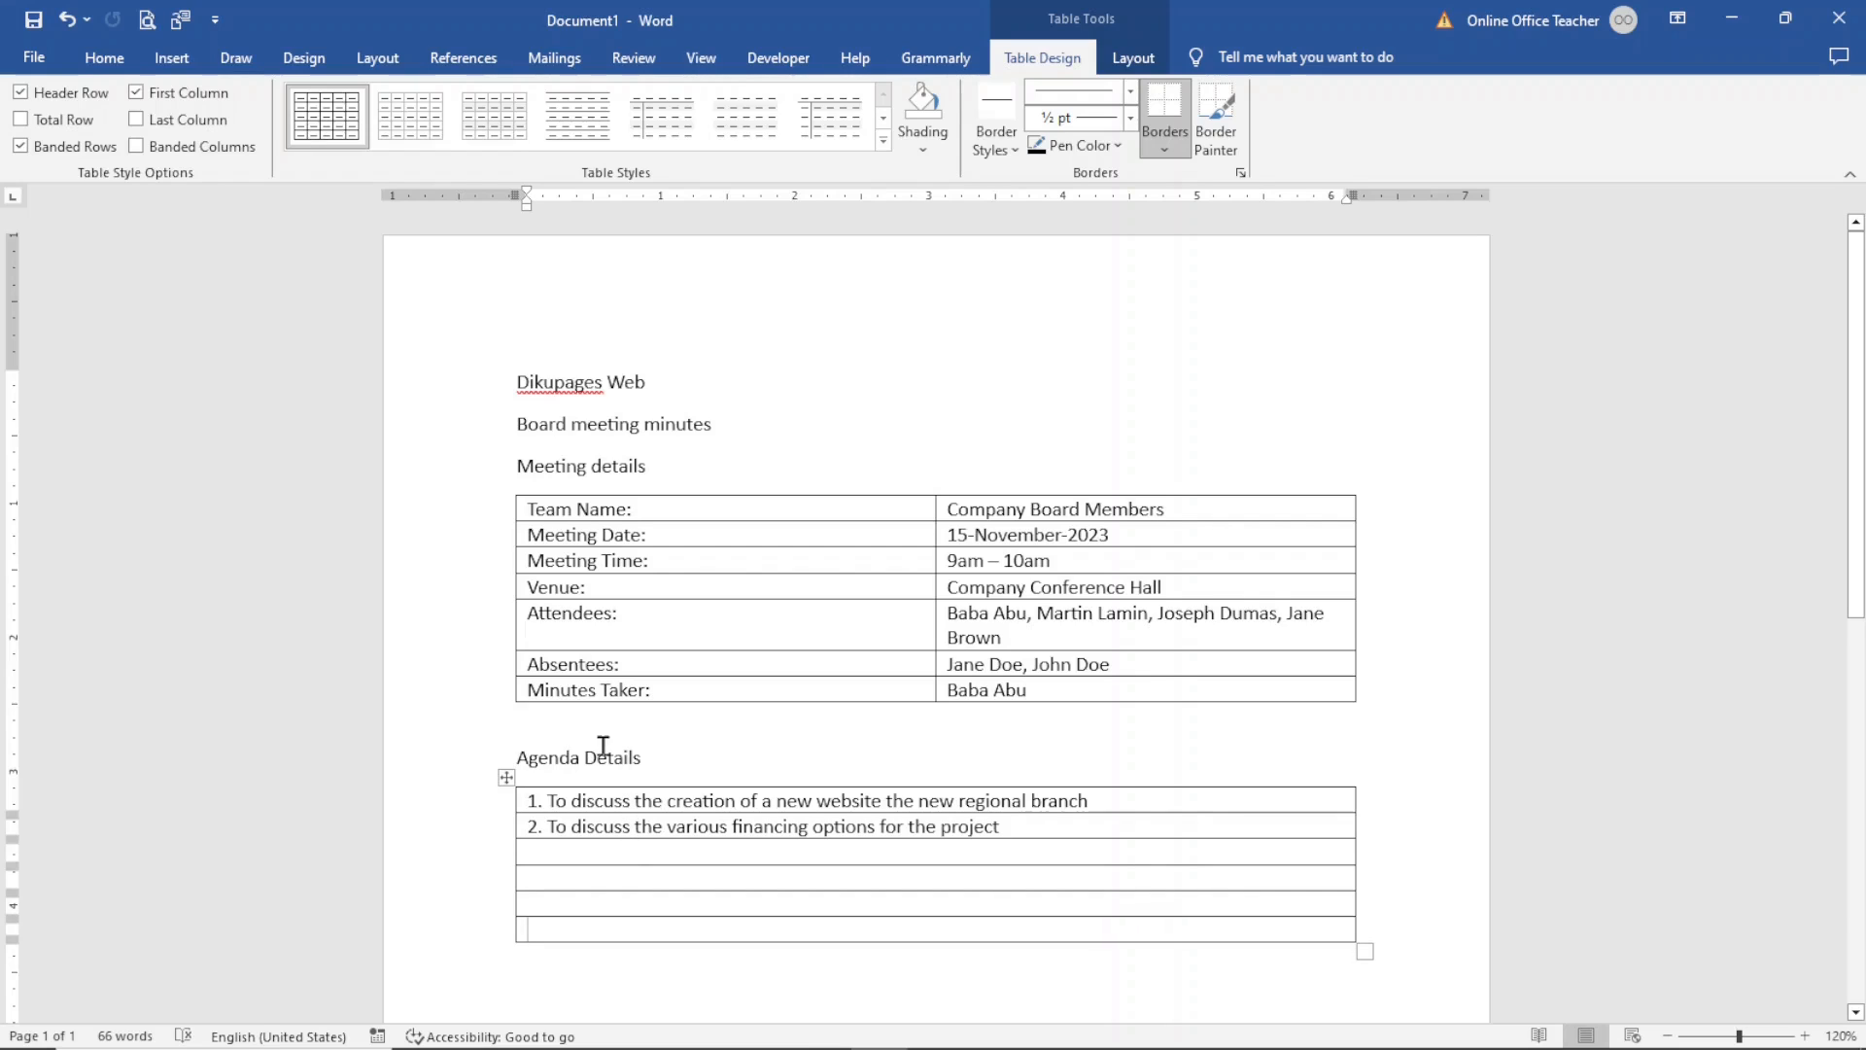
key("ctrl+z")
key("ctrl+z")
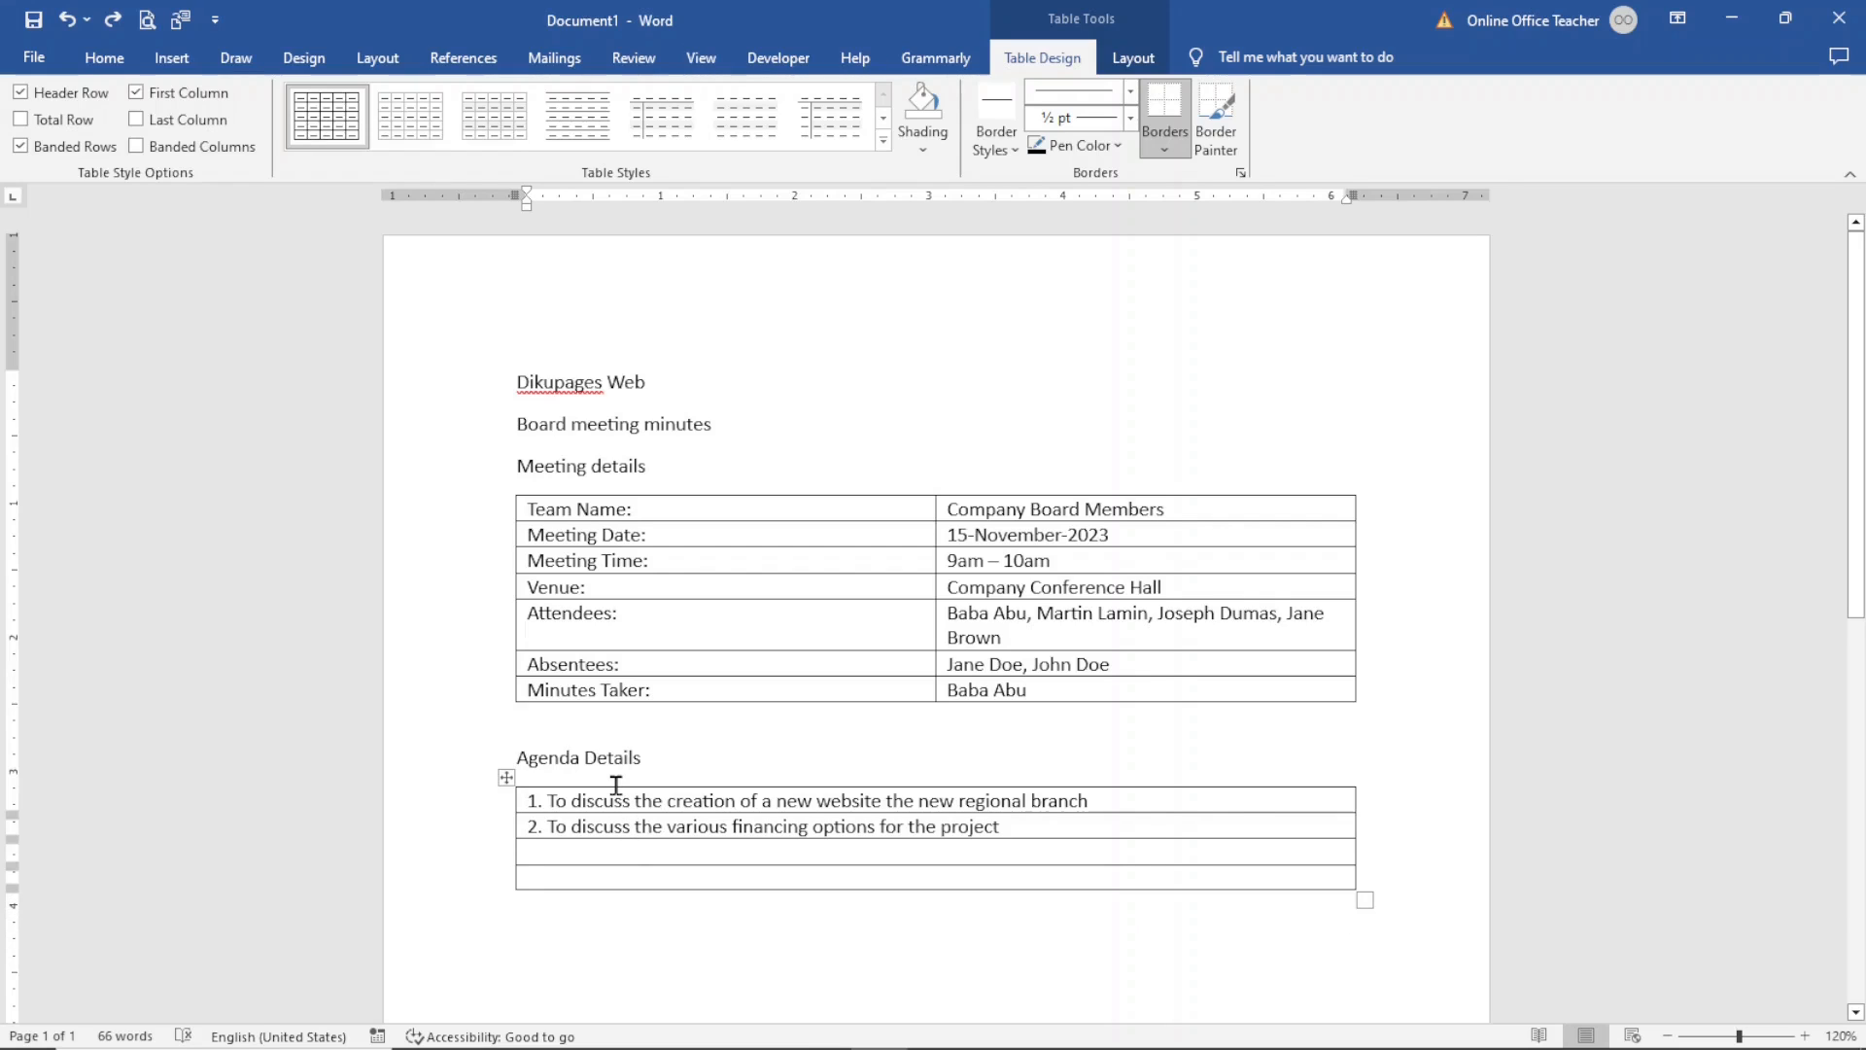
key("ctrl+z")
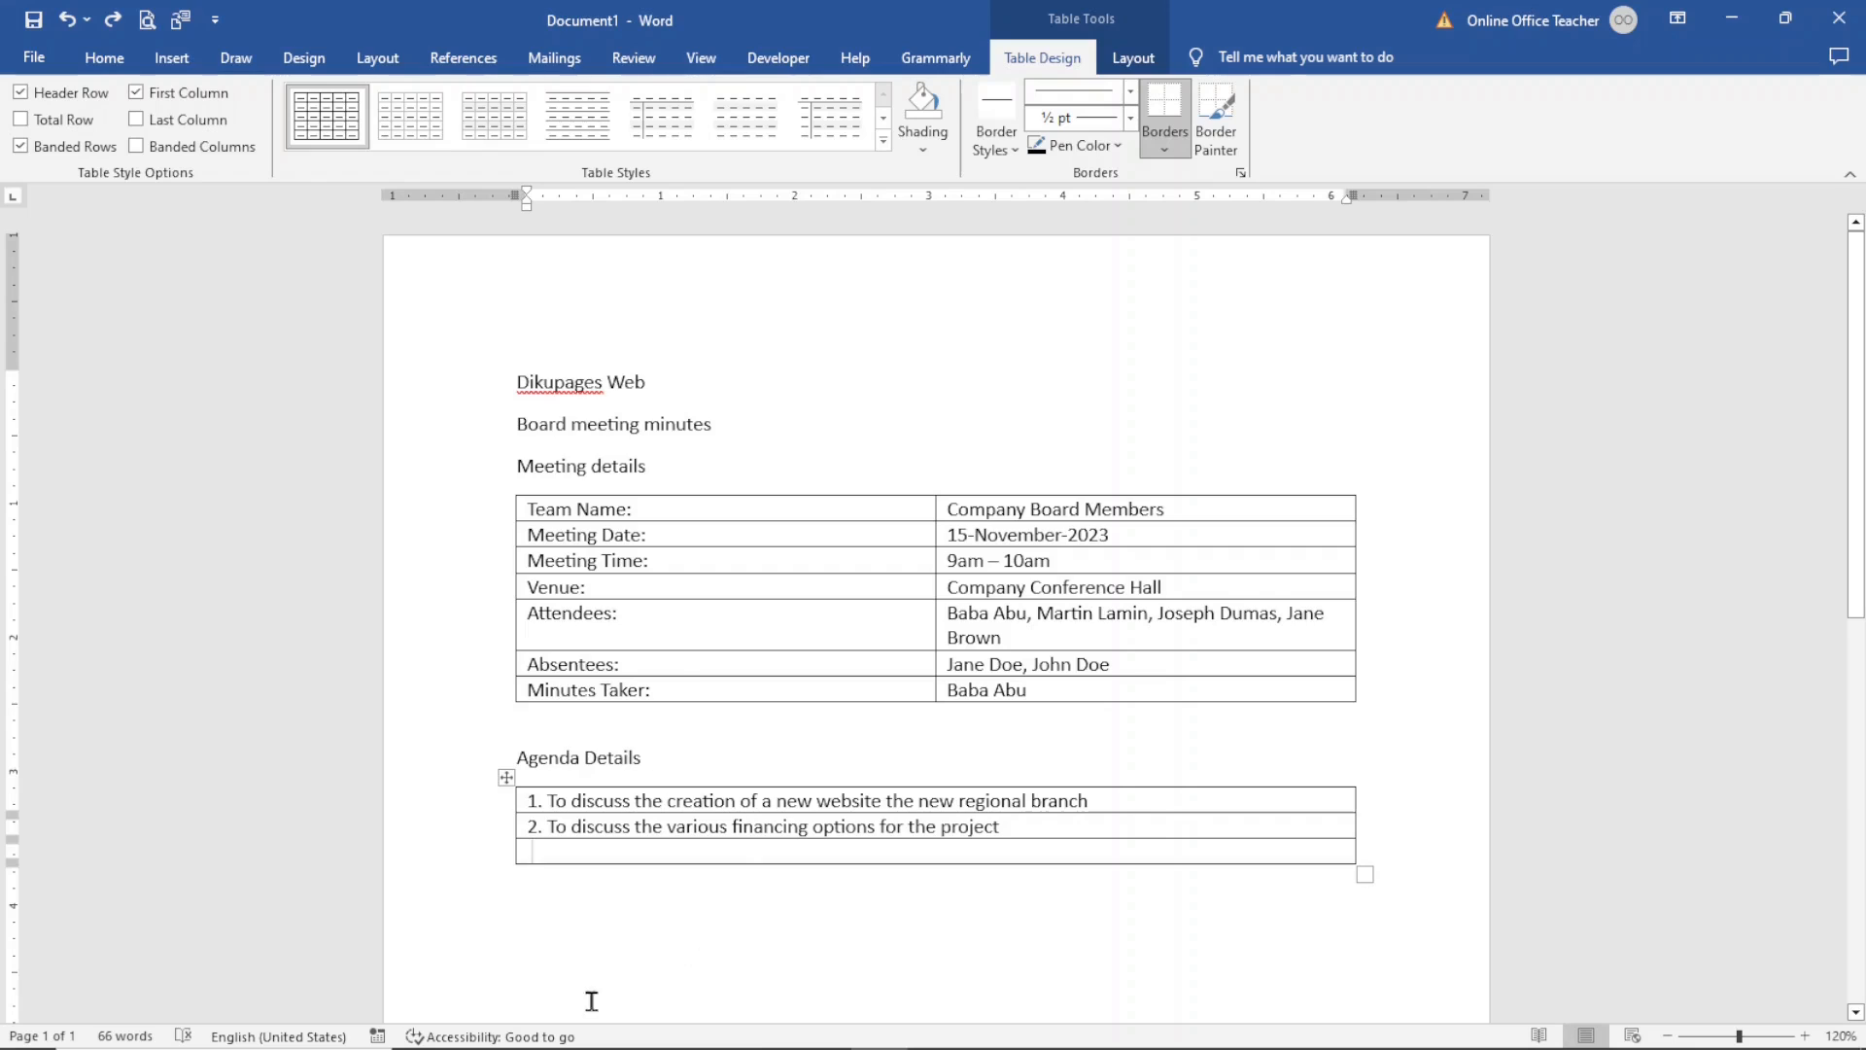
- Type the heading Meeting Minutes below the agenda details table
left_click(633, 965)
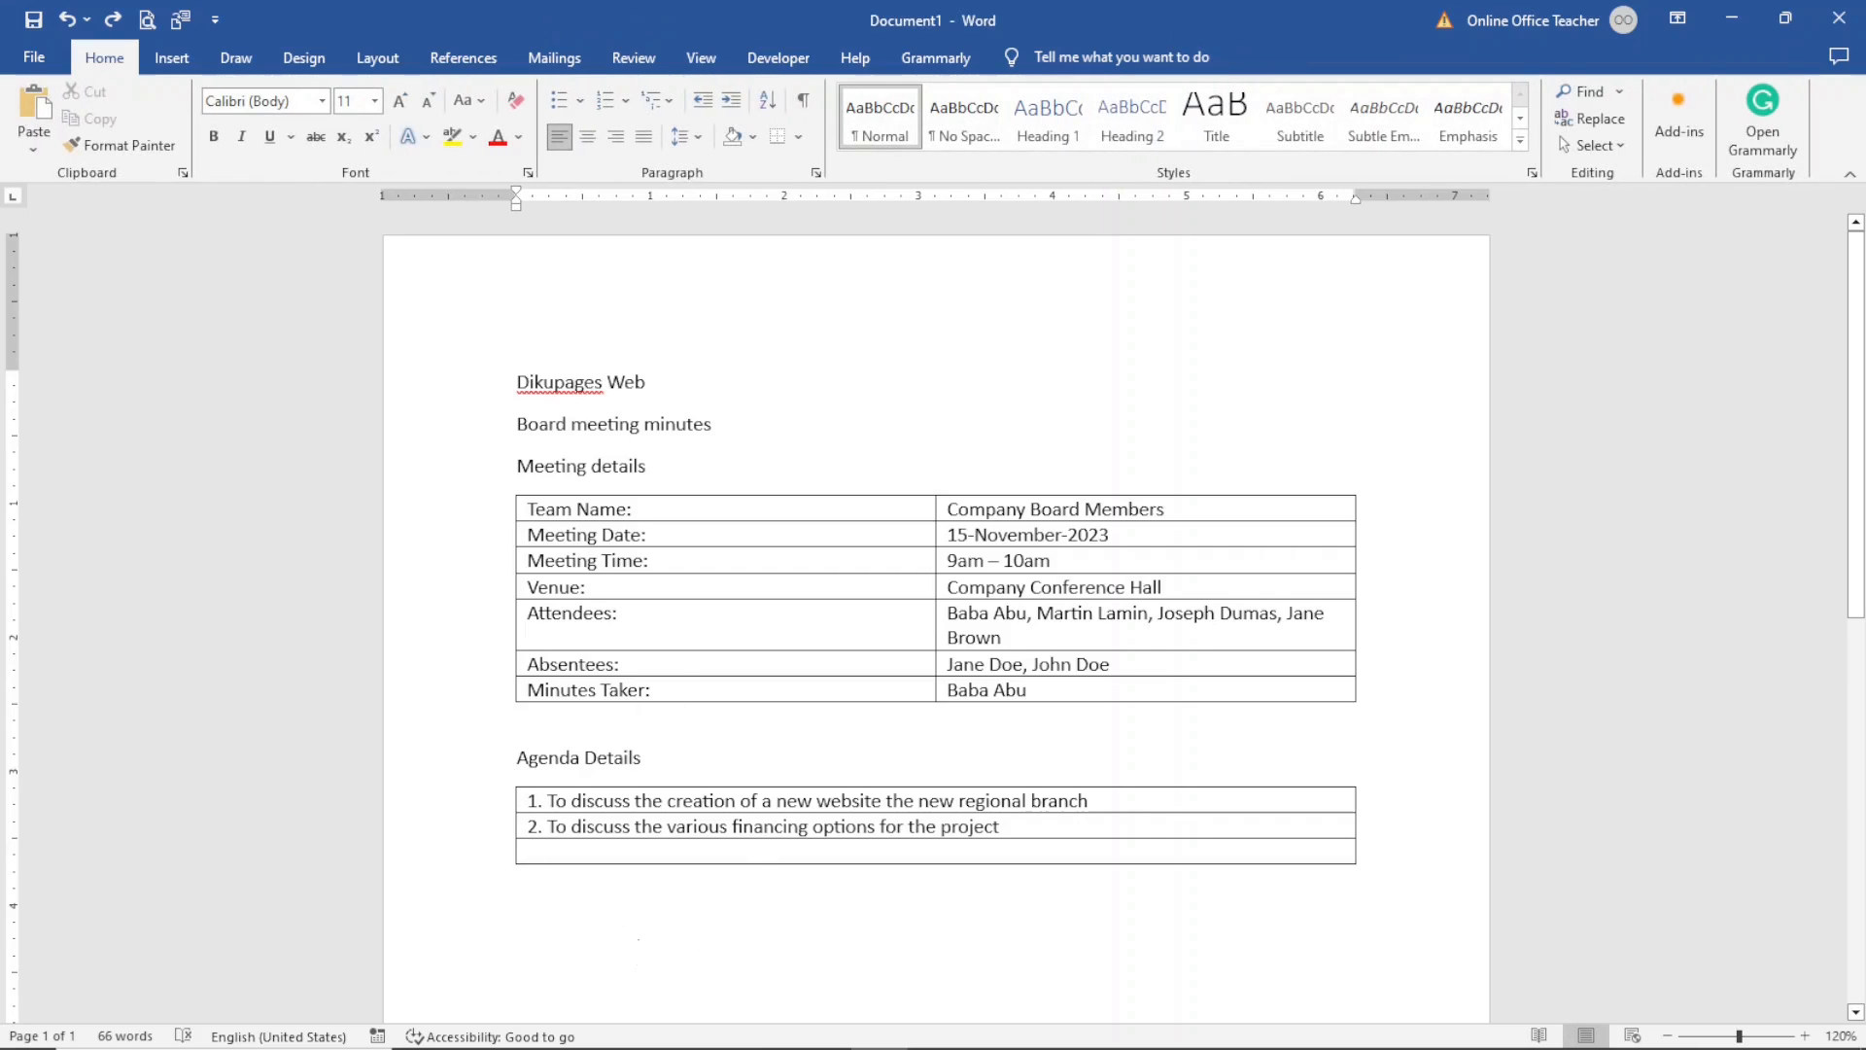
key("Return")
type("meeting Minutes")
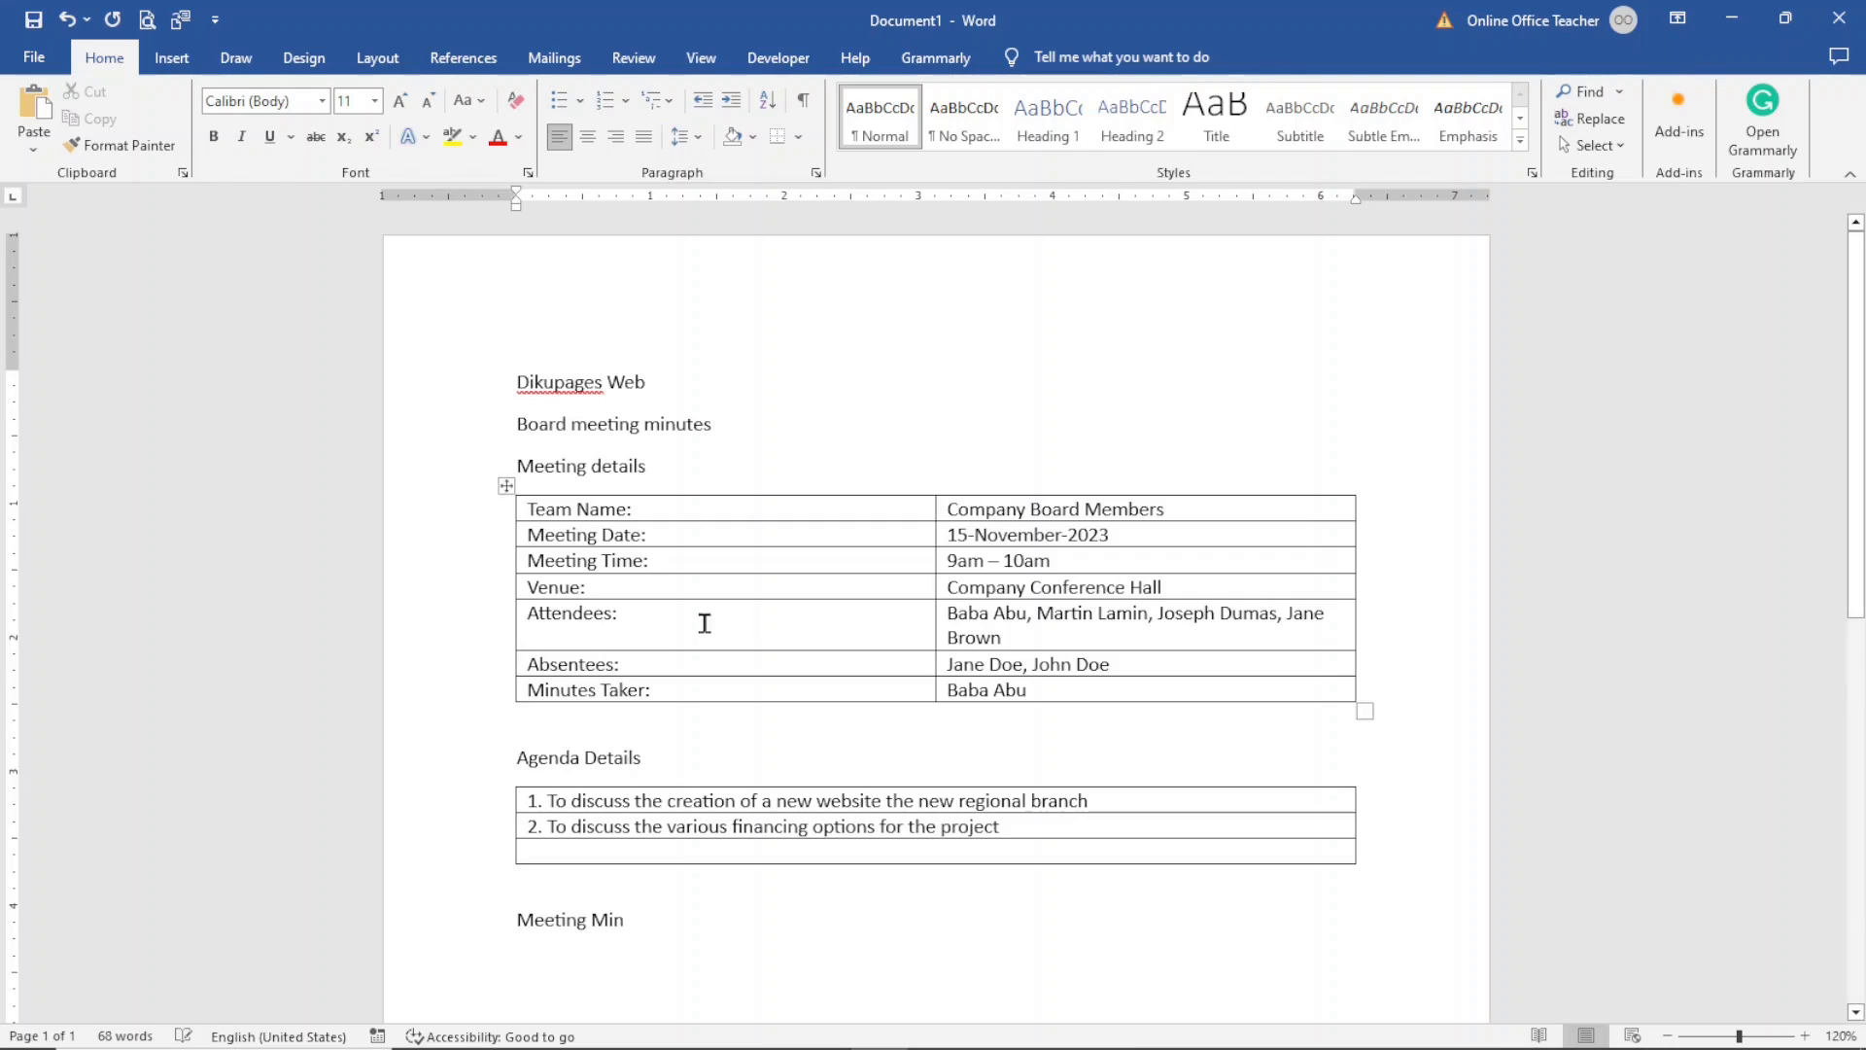
- Insert a two-column, four-row table under the Meeting Minutes heading
key("Return")
left_click(168, 56)
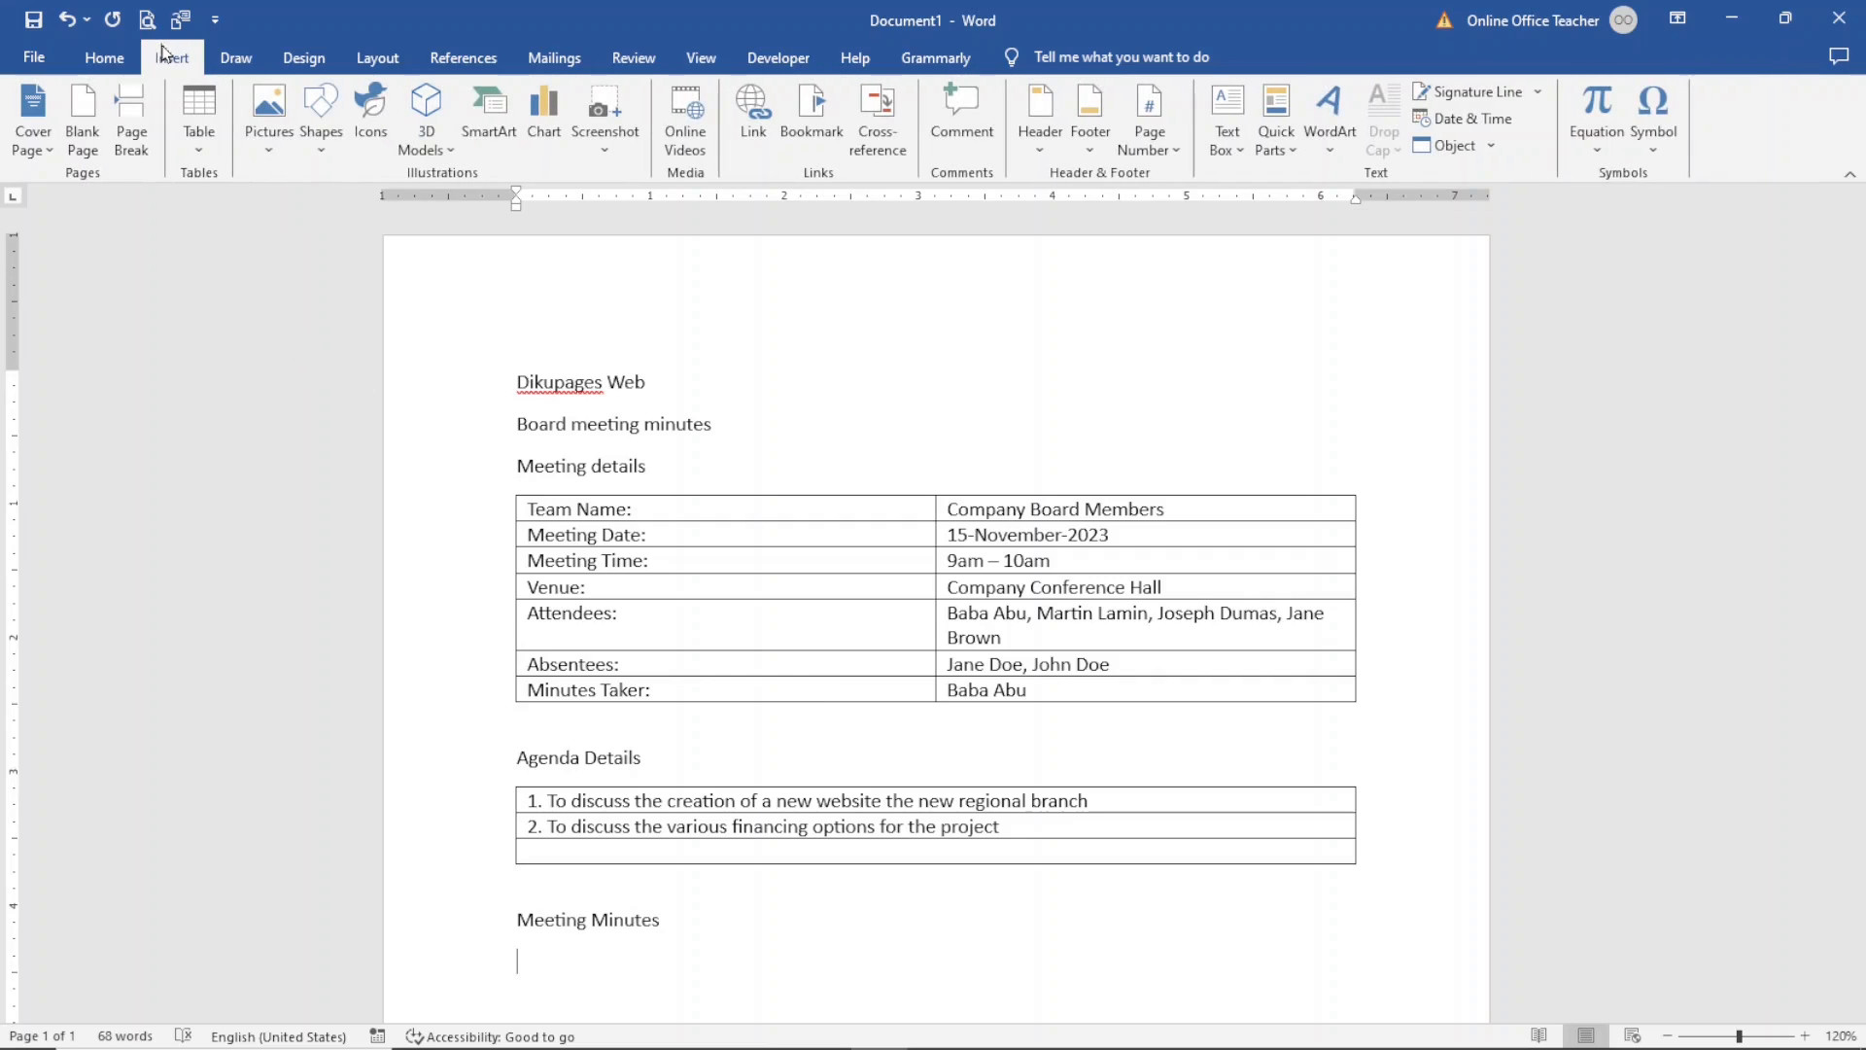
left_click(212, 118)
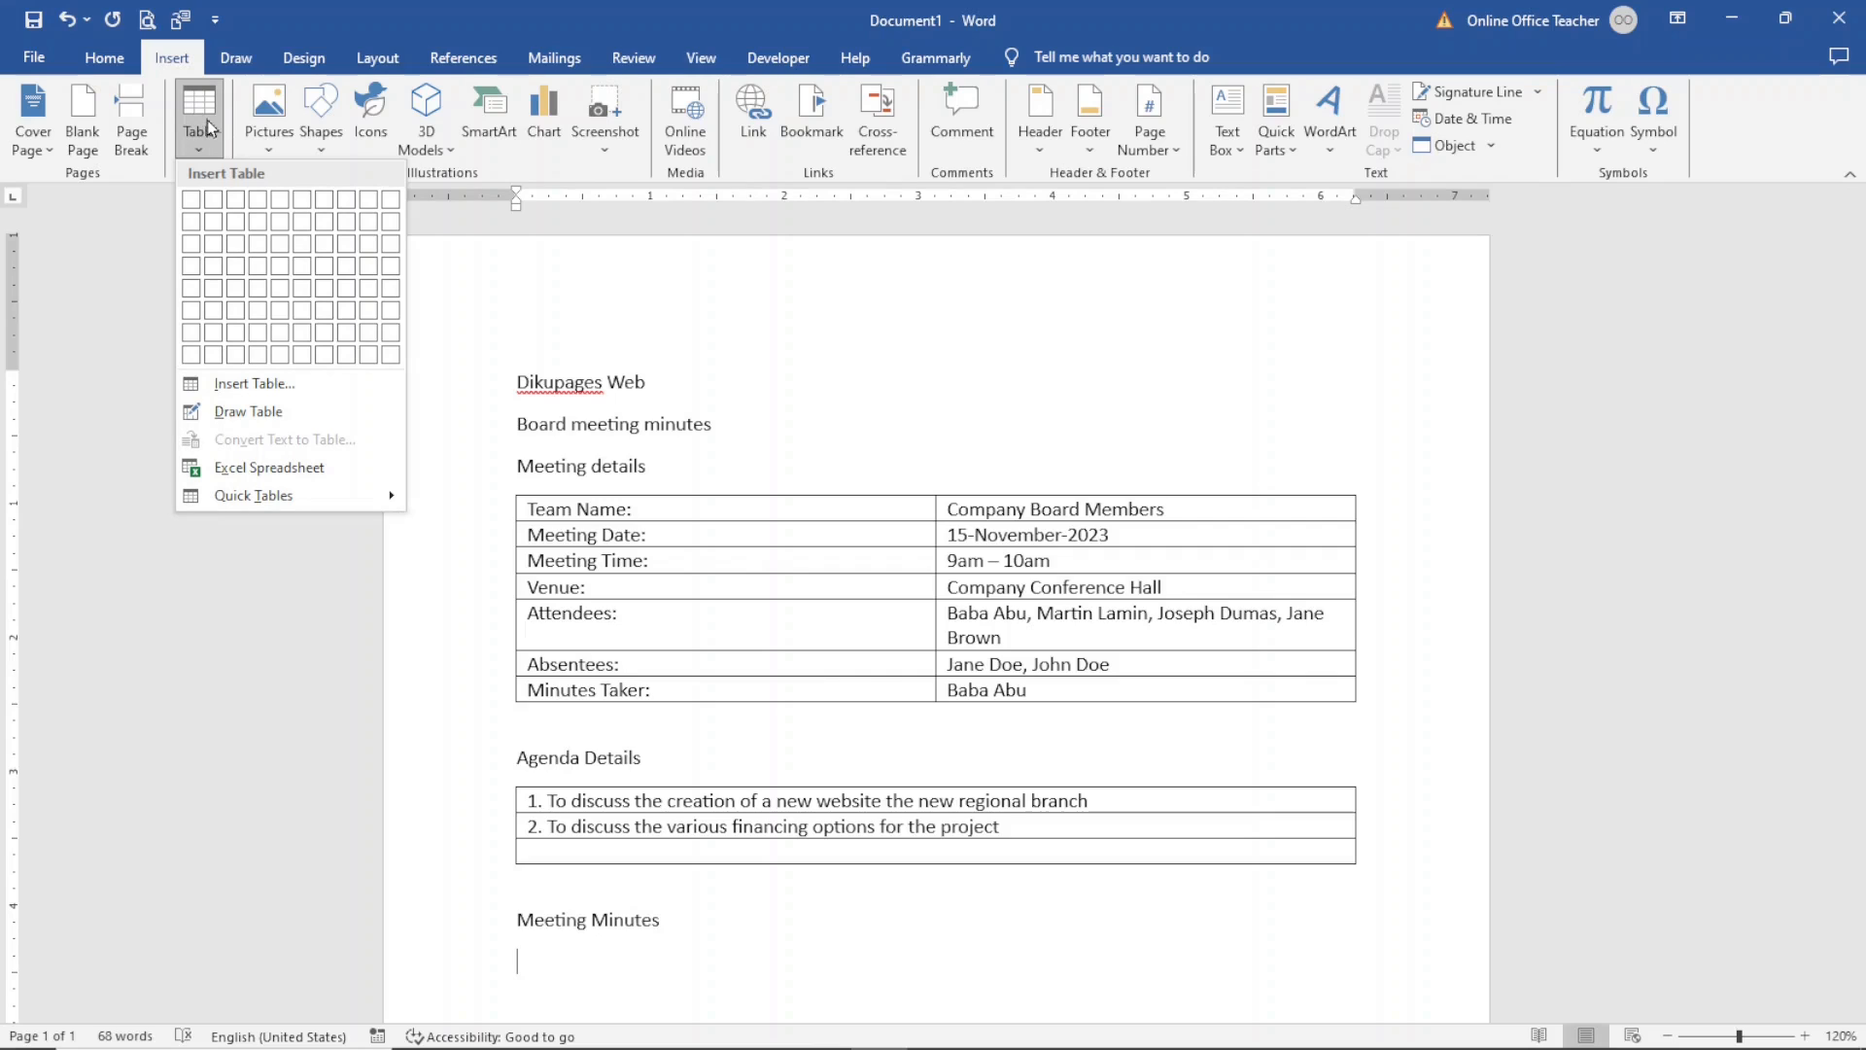
left_click(212, 277)
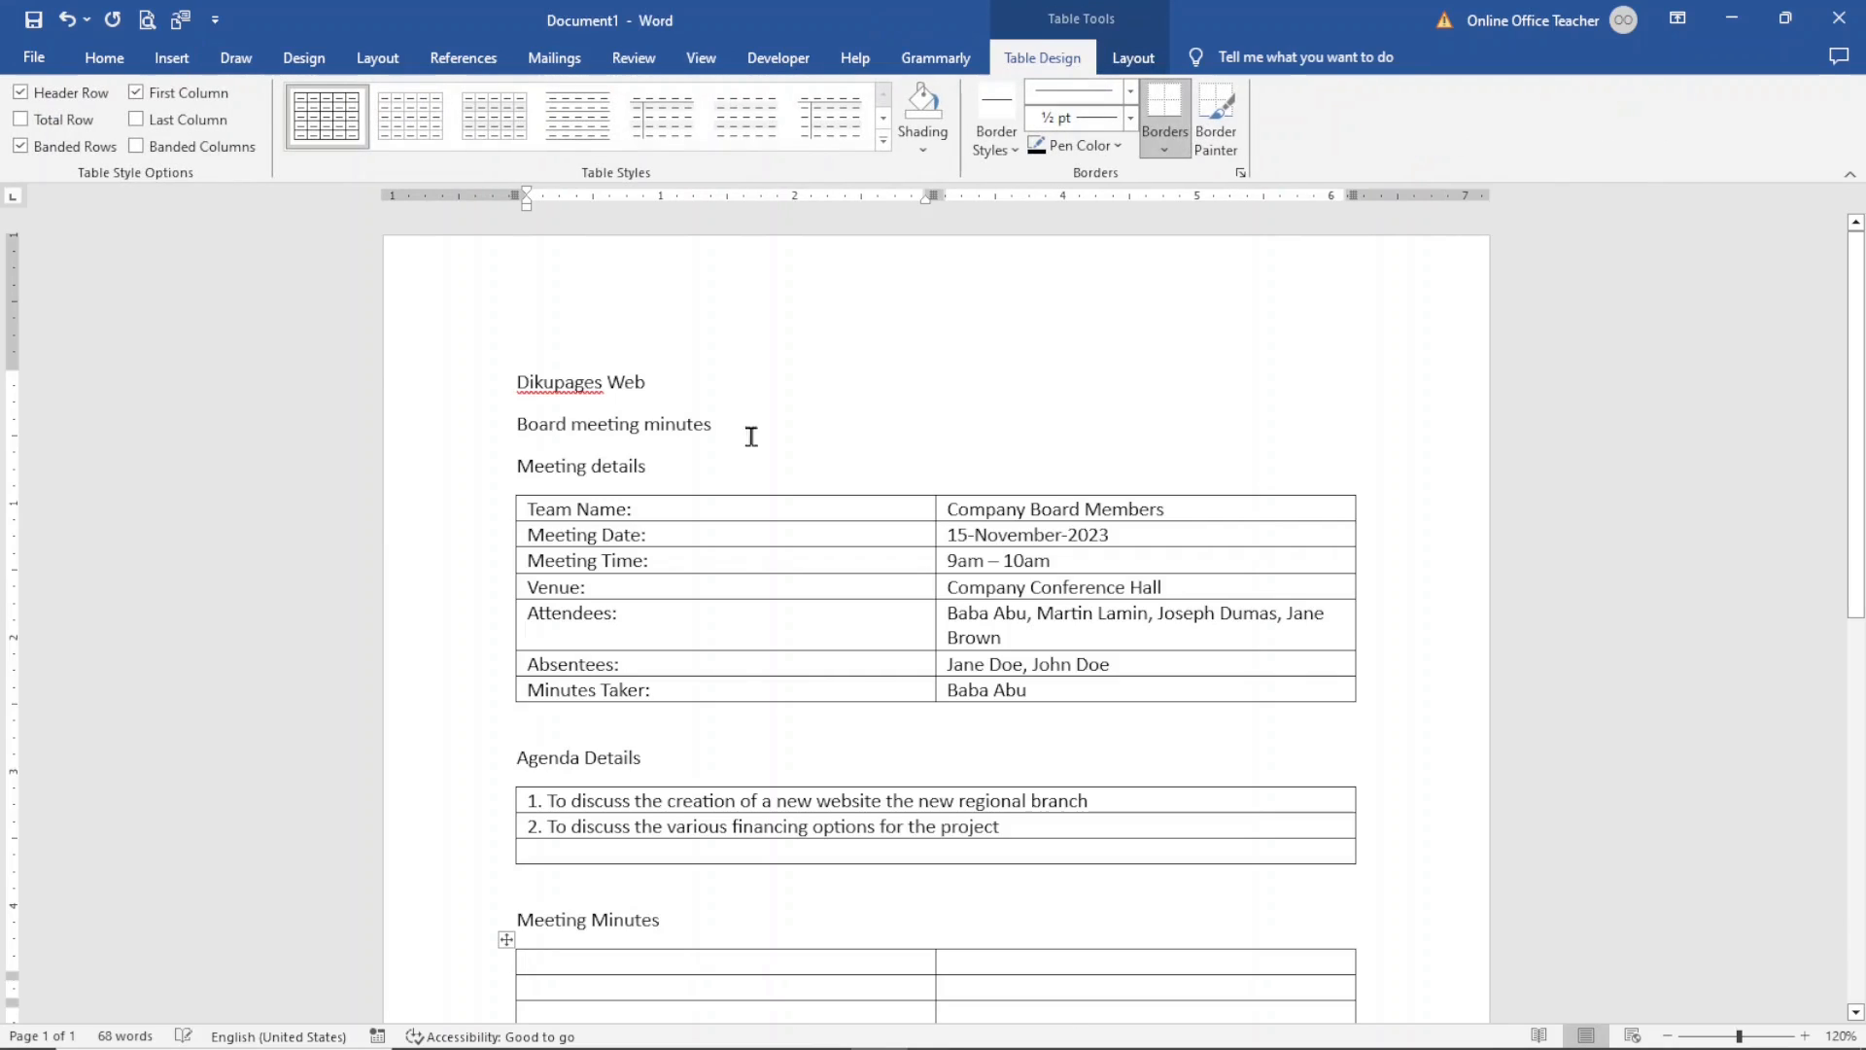
- Enter the column headings Action and By in the first row of the Meeting Minutes table
scroll(1856, 515, "down", 3)
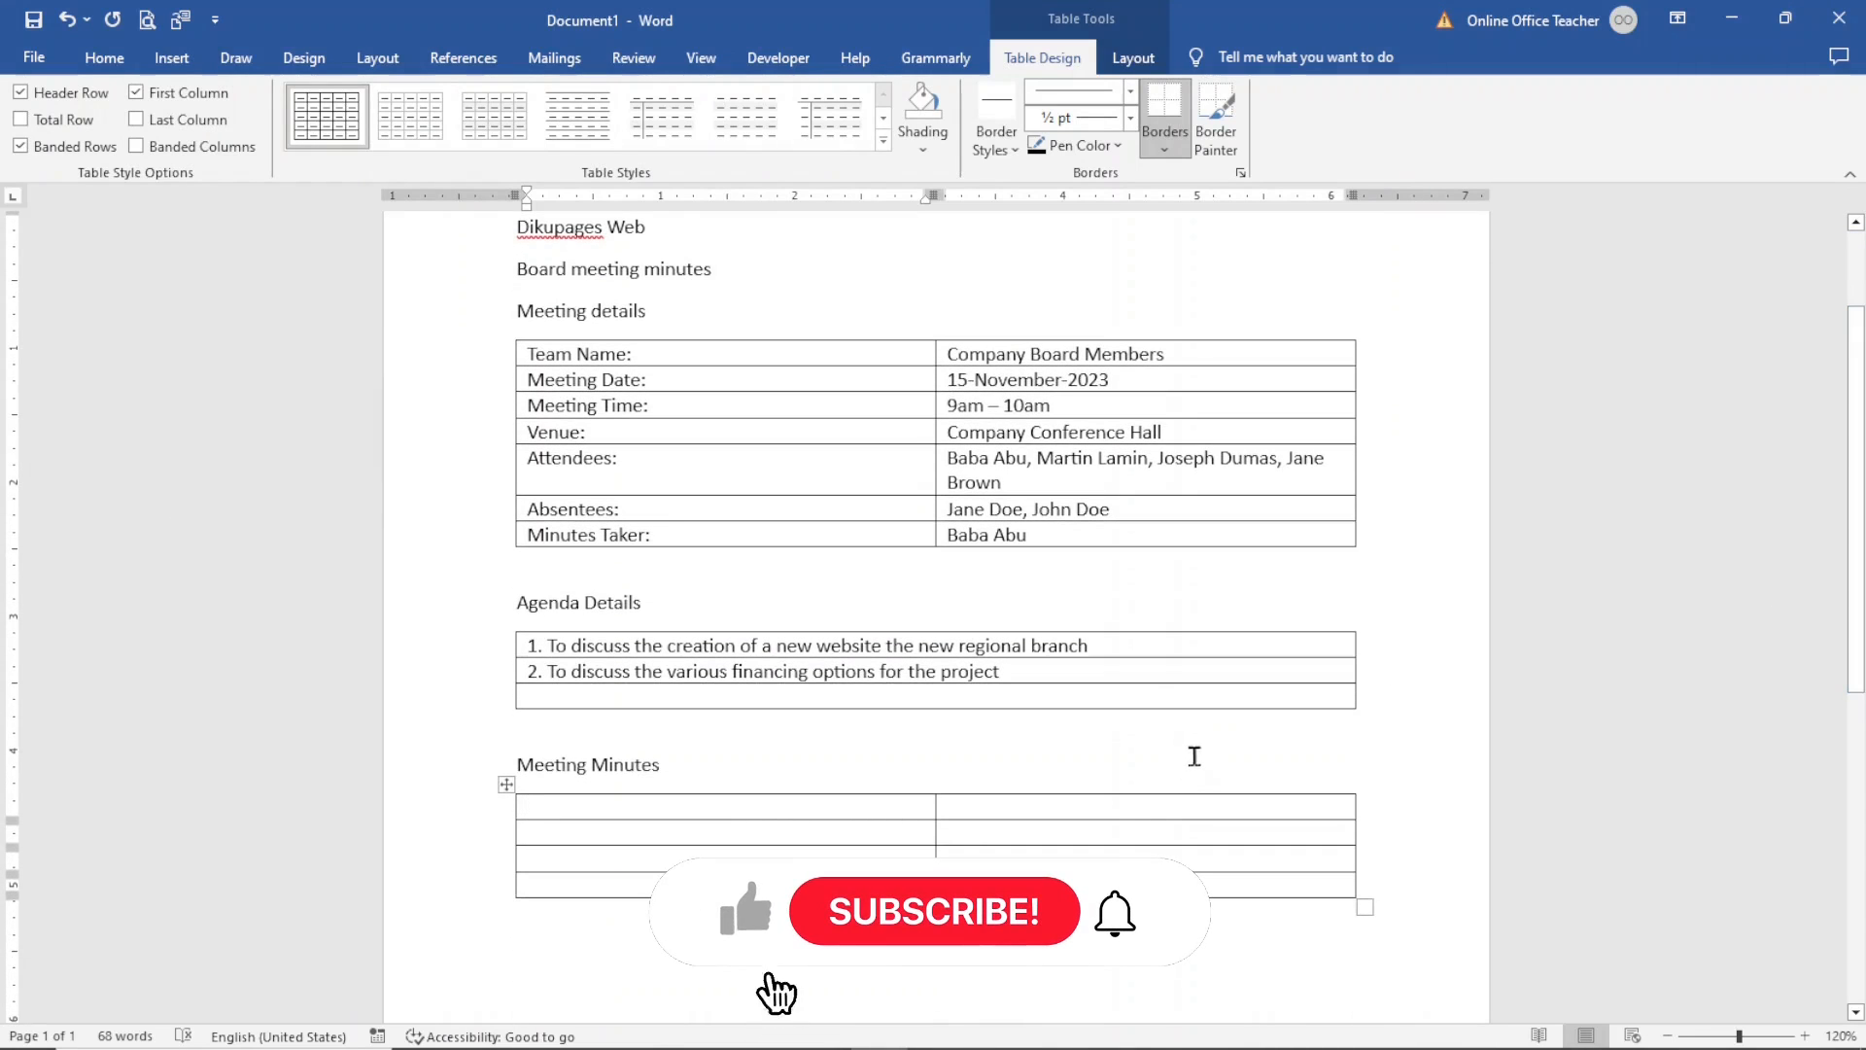
type("acdti")
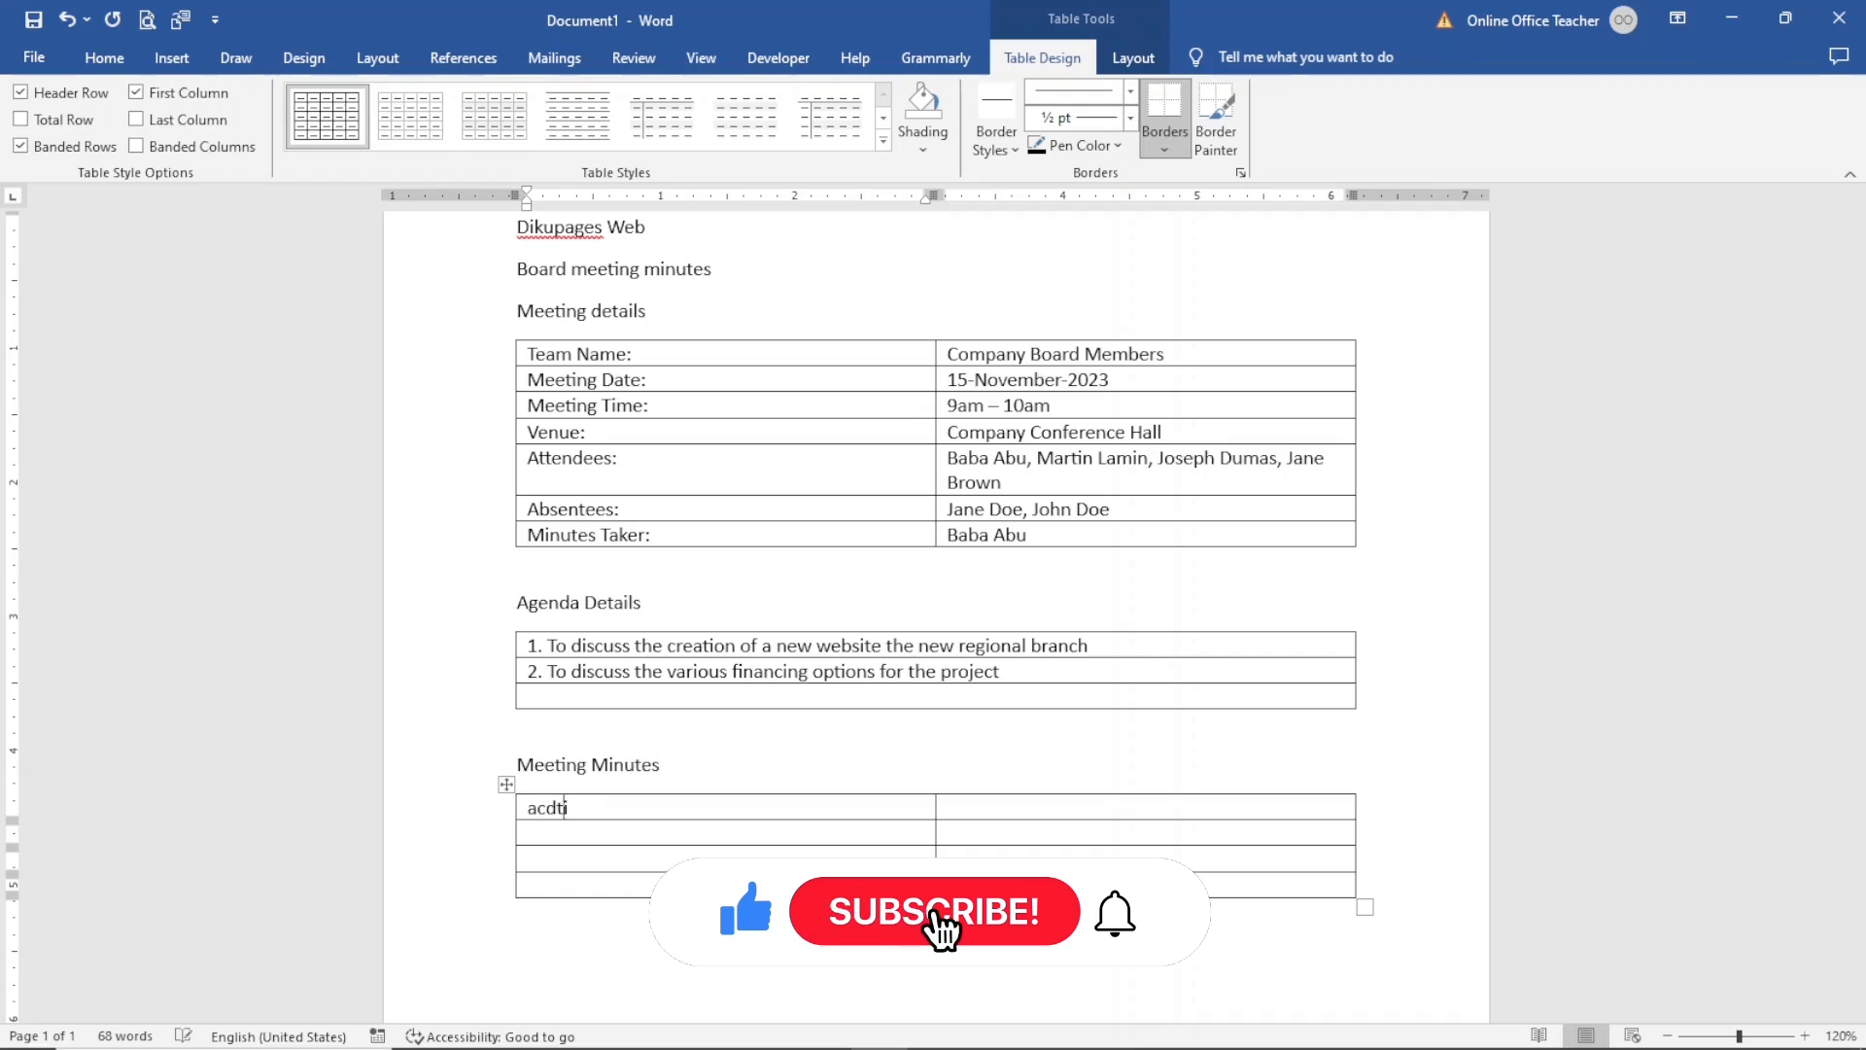
key("BackSpace")
key("BackSpace")
type("tion")
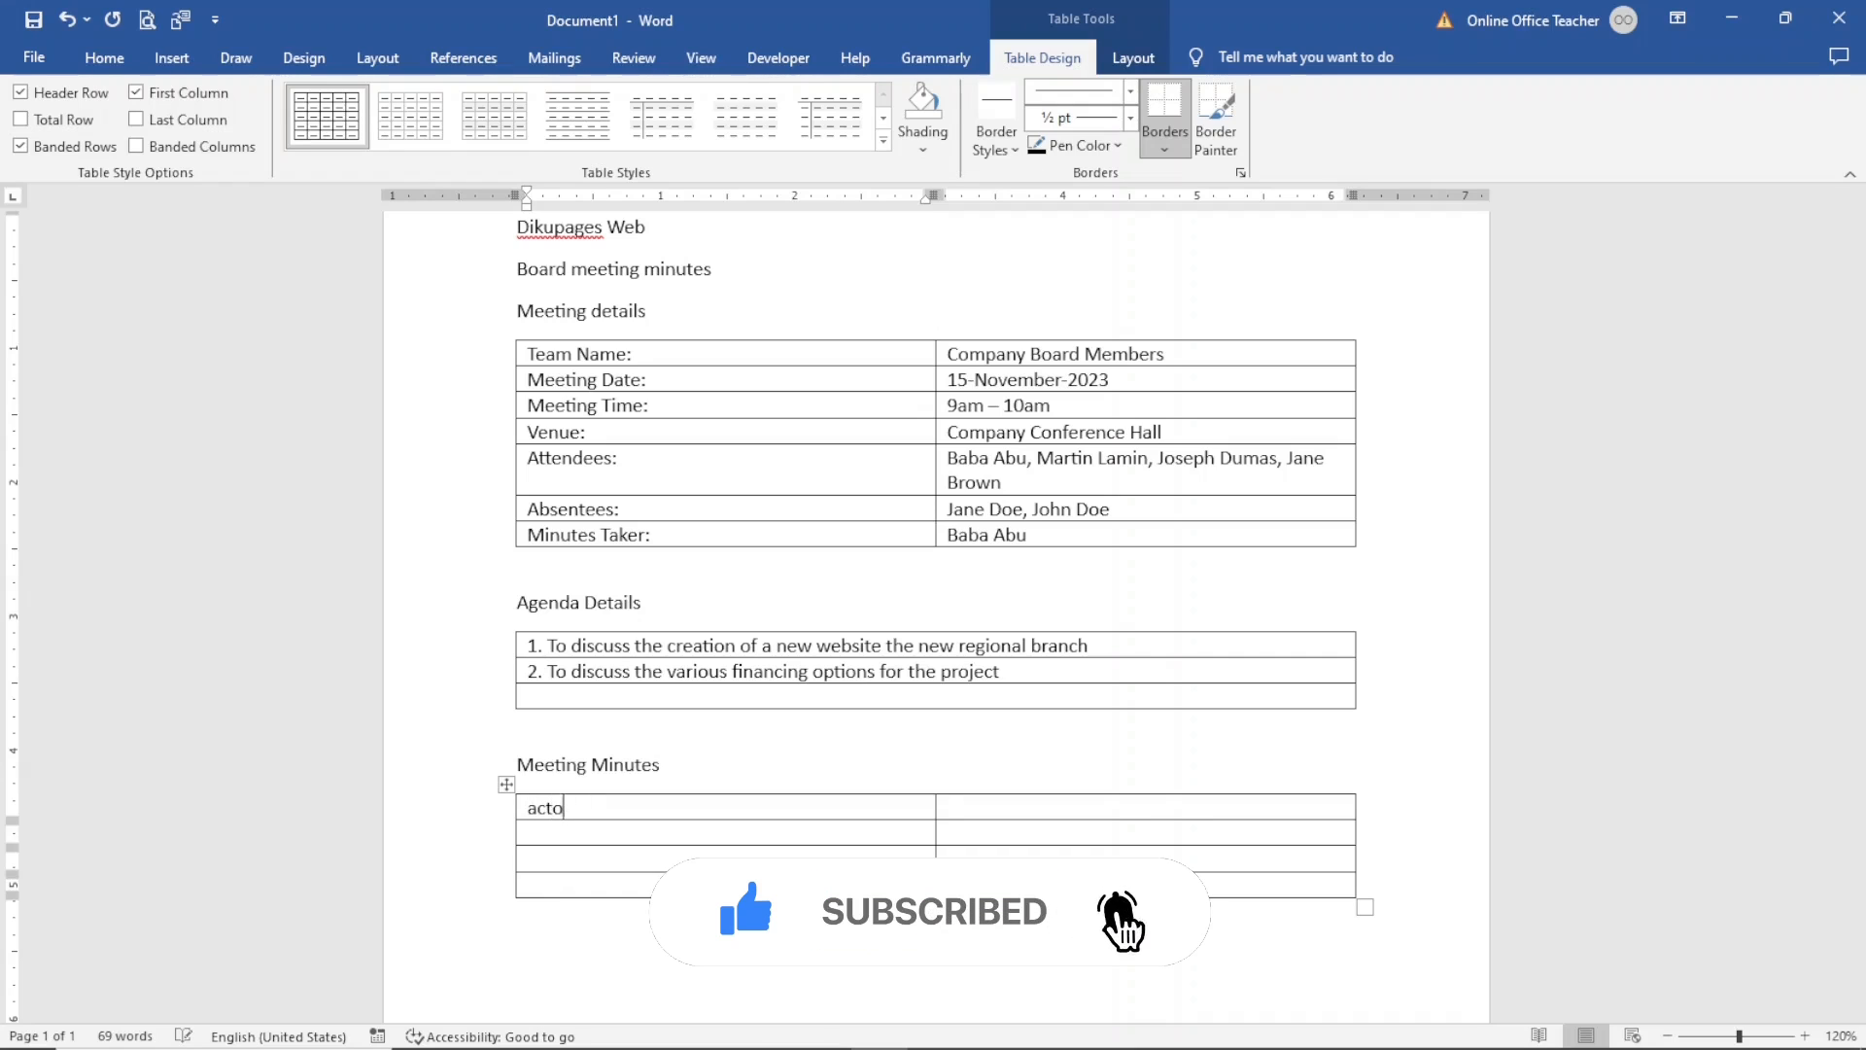
key("Tab")
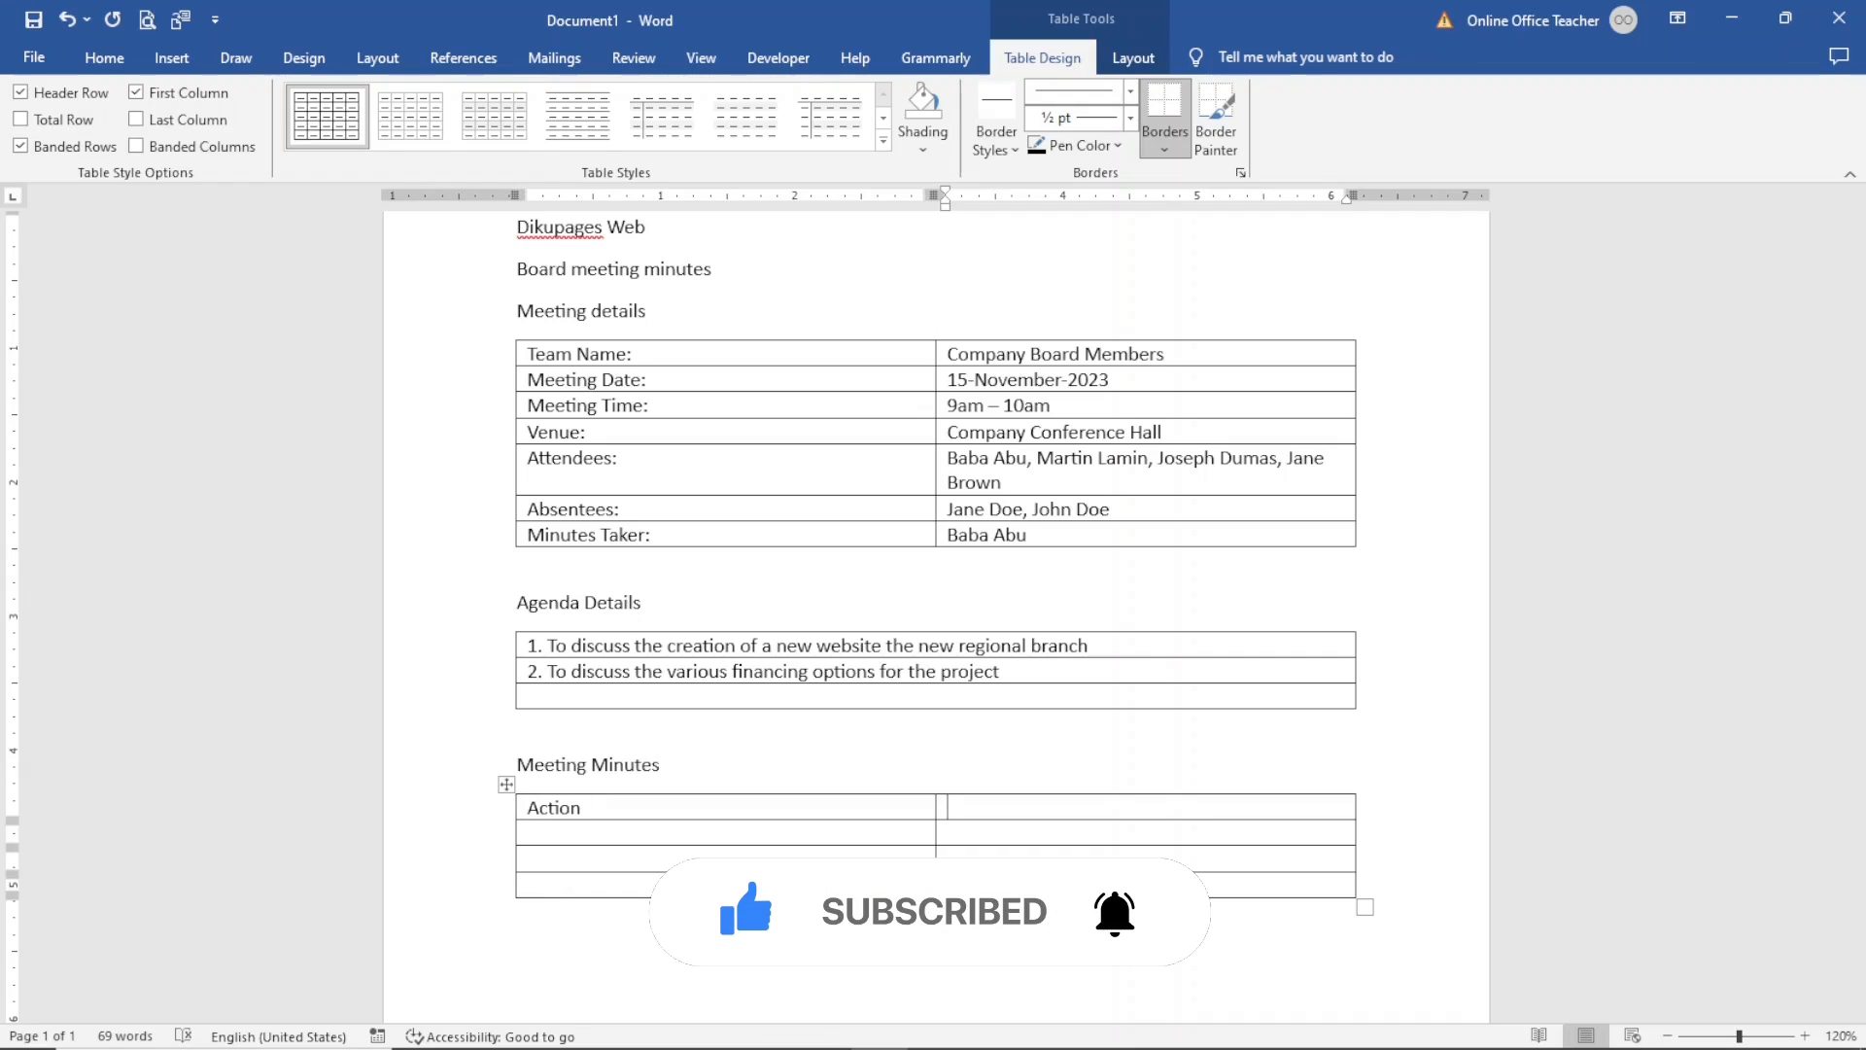
type("by")
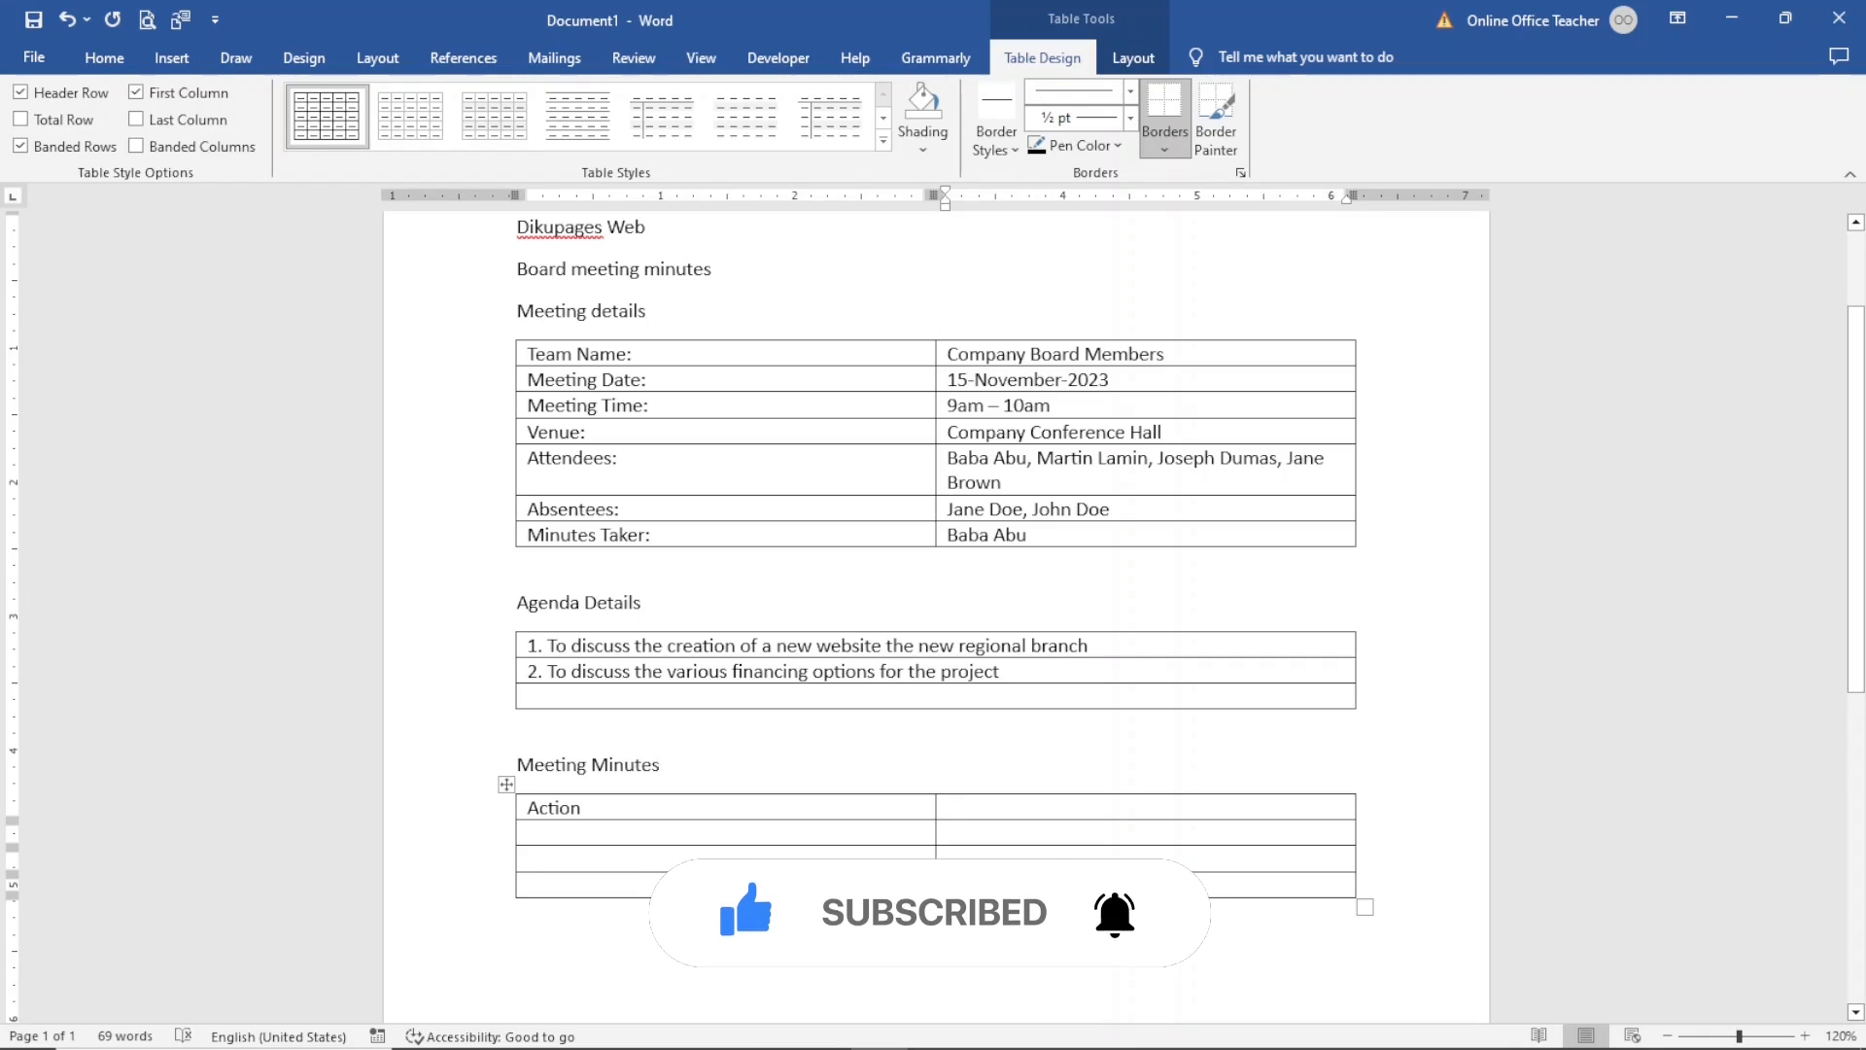
key("Tab")
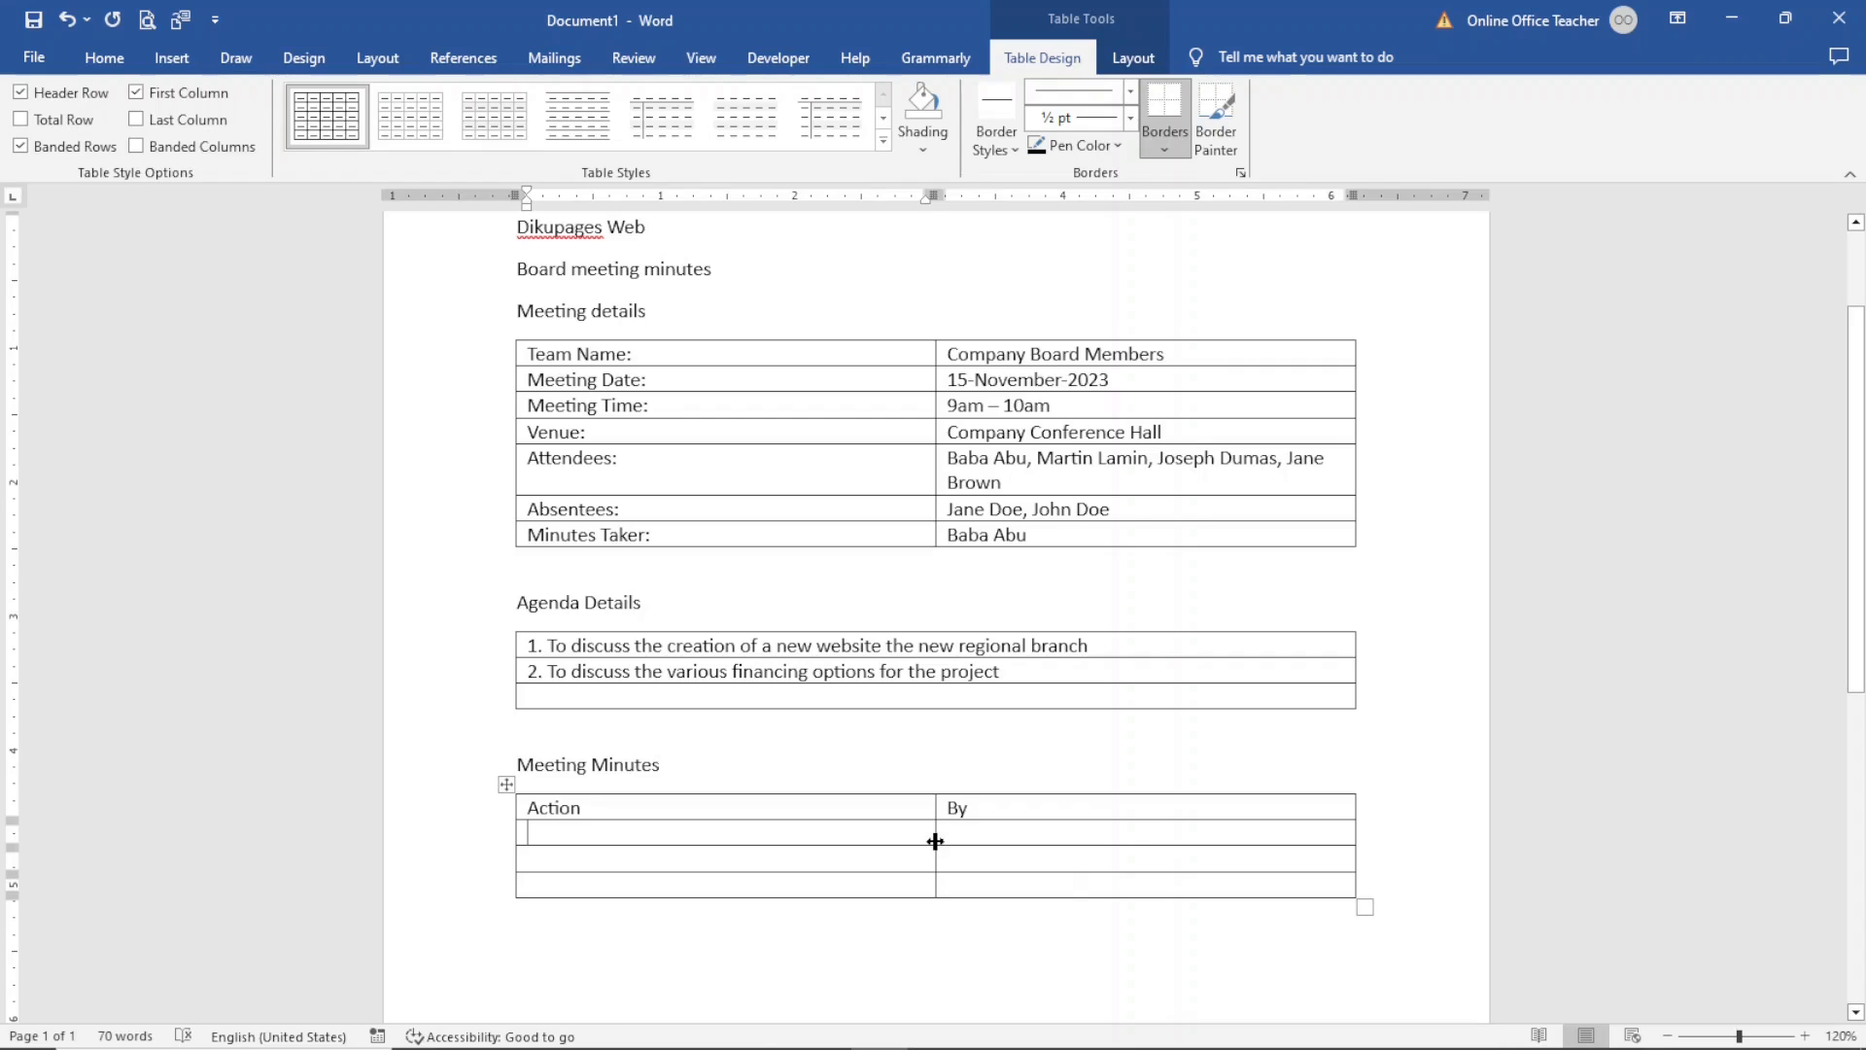
- Widen the Action column of the Meeting Minutes table by moving the column divider toward the right
left_click_drag(935, 840, 1153, 857)
scroll(1127, 879, "down", 1)
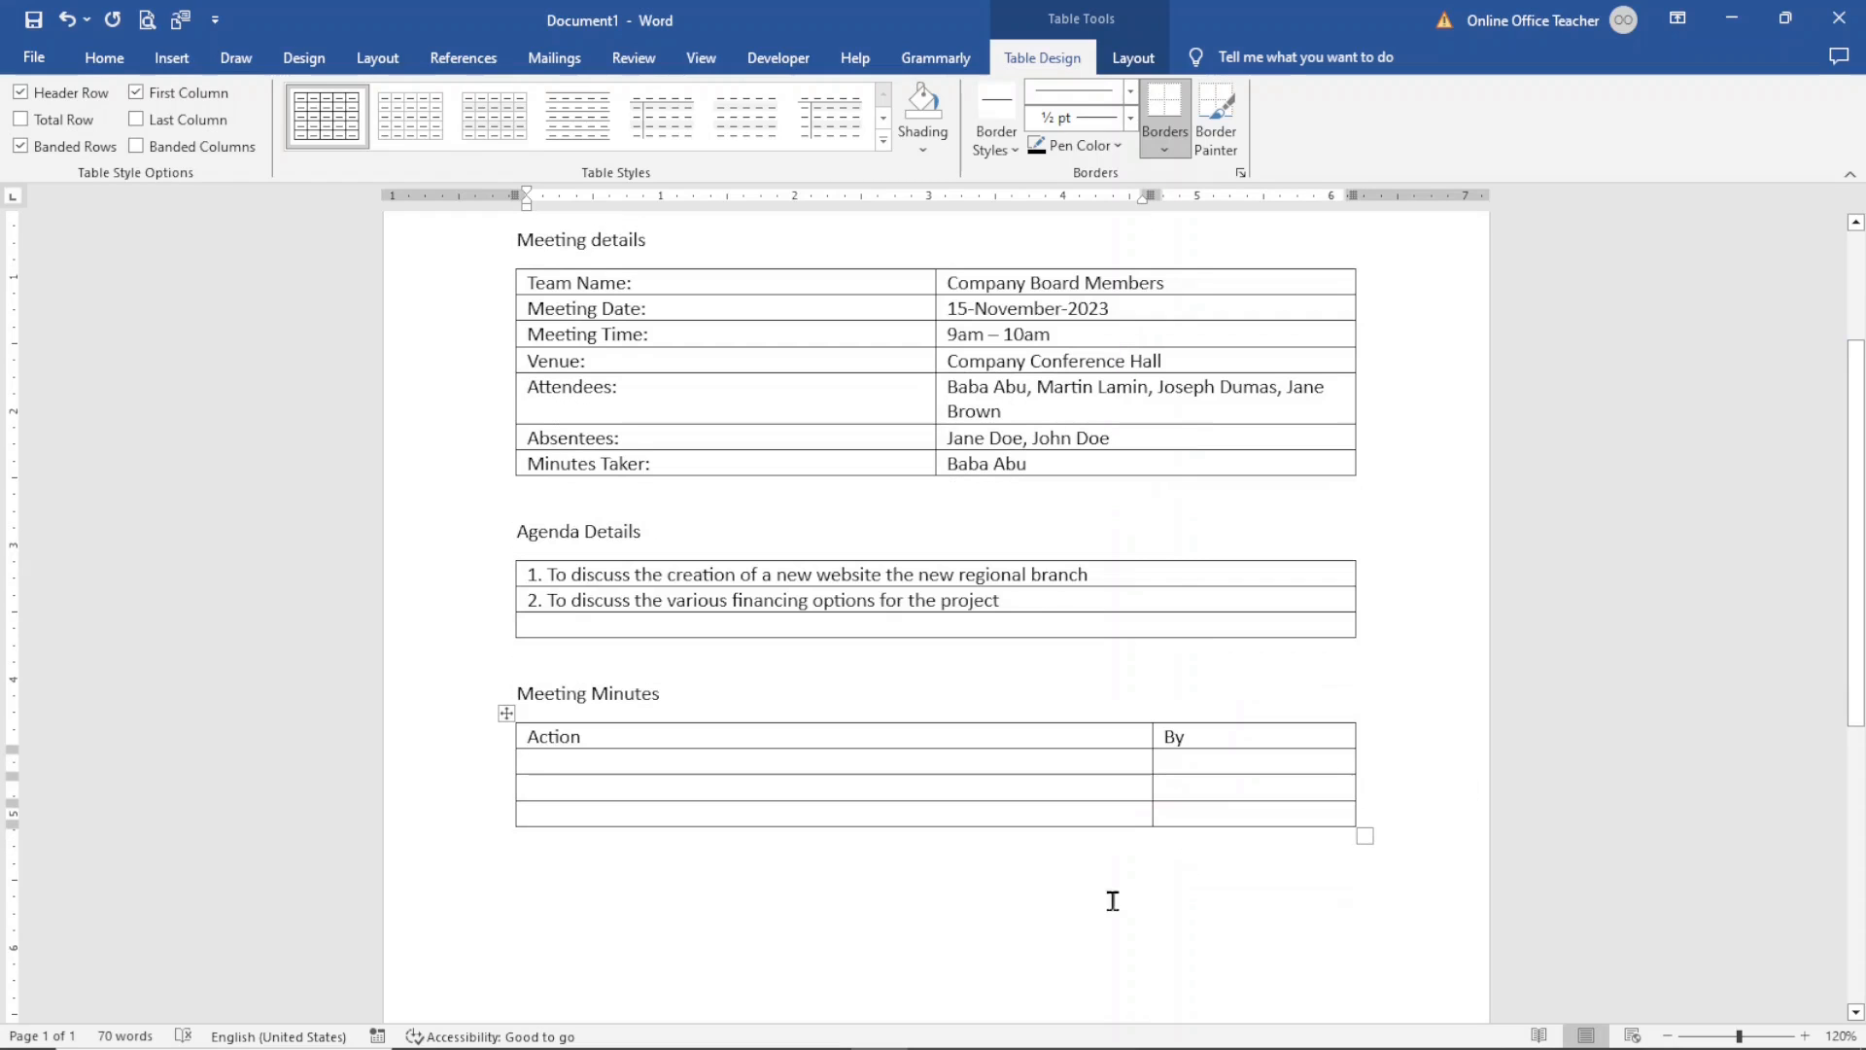
left_click_drag(1859, 481, 1834, 360)
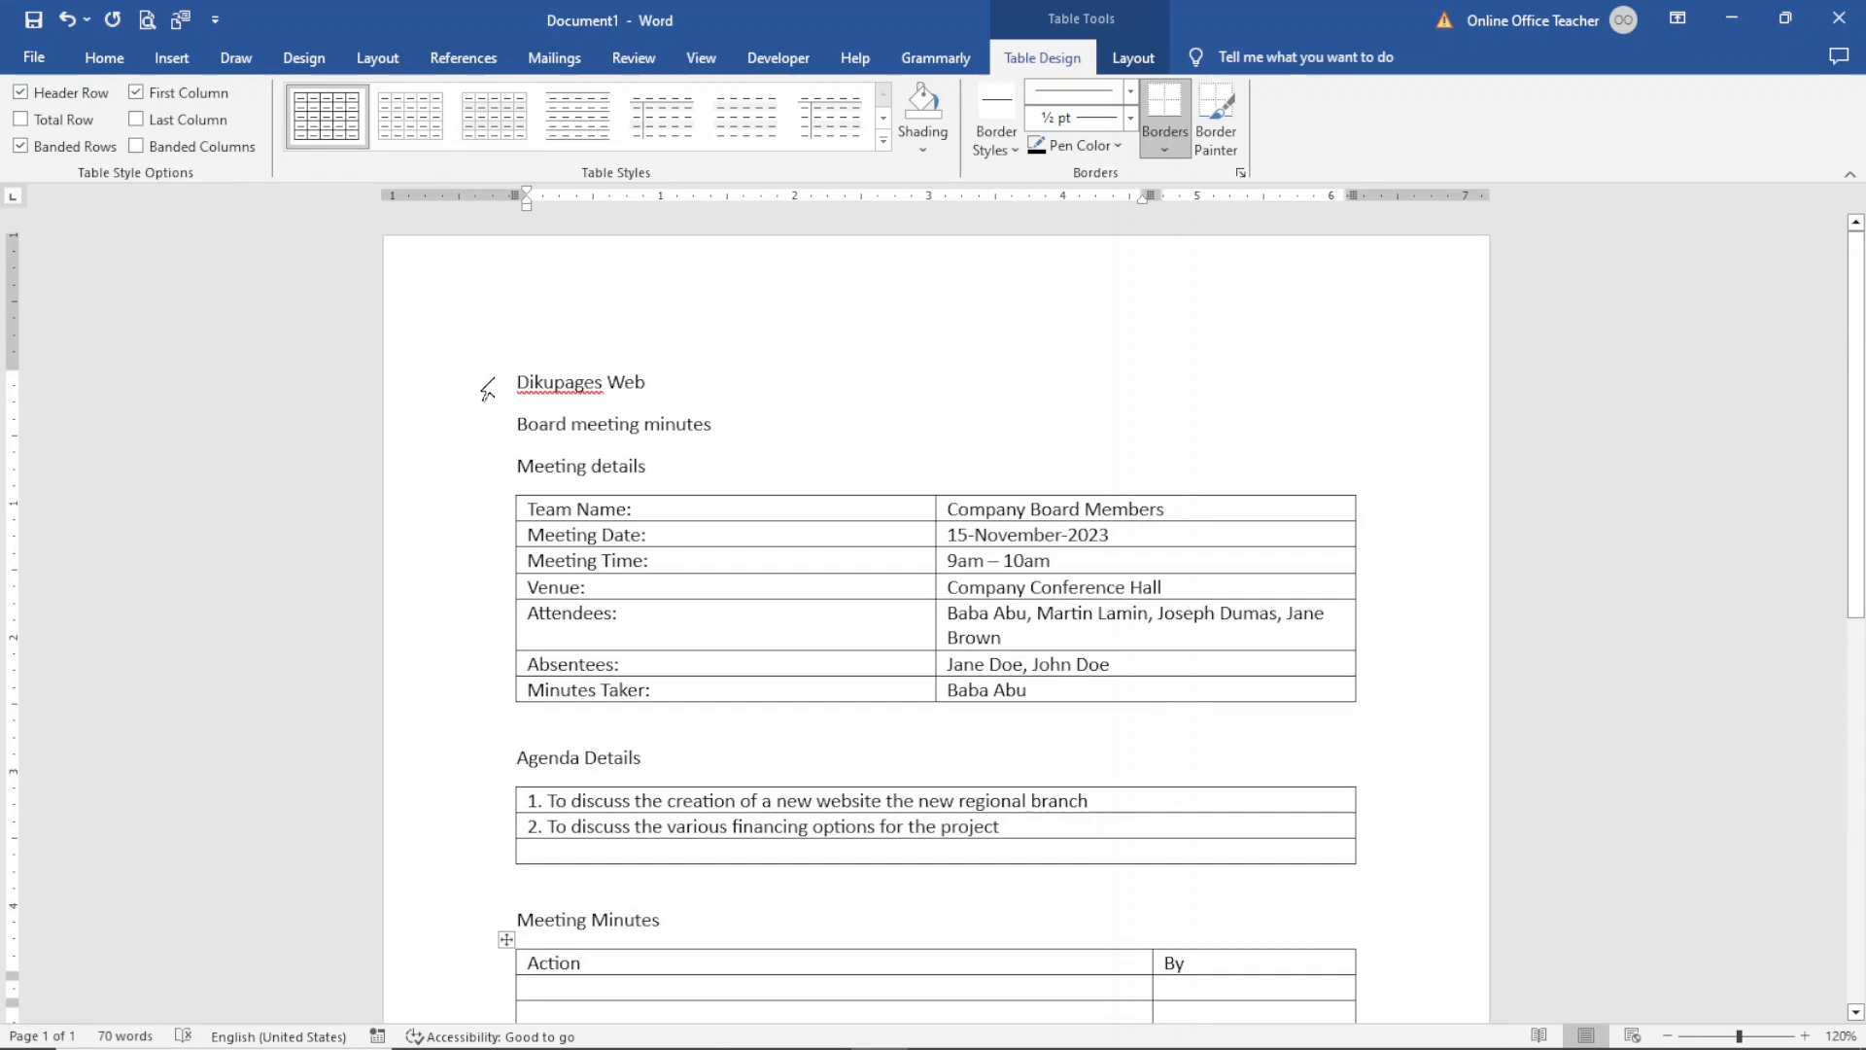
- Center the Dikupages Web title, make it bold and enlarge it to 14 pt
left_click_drag(516, 386, 670, 392)
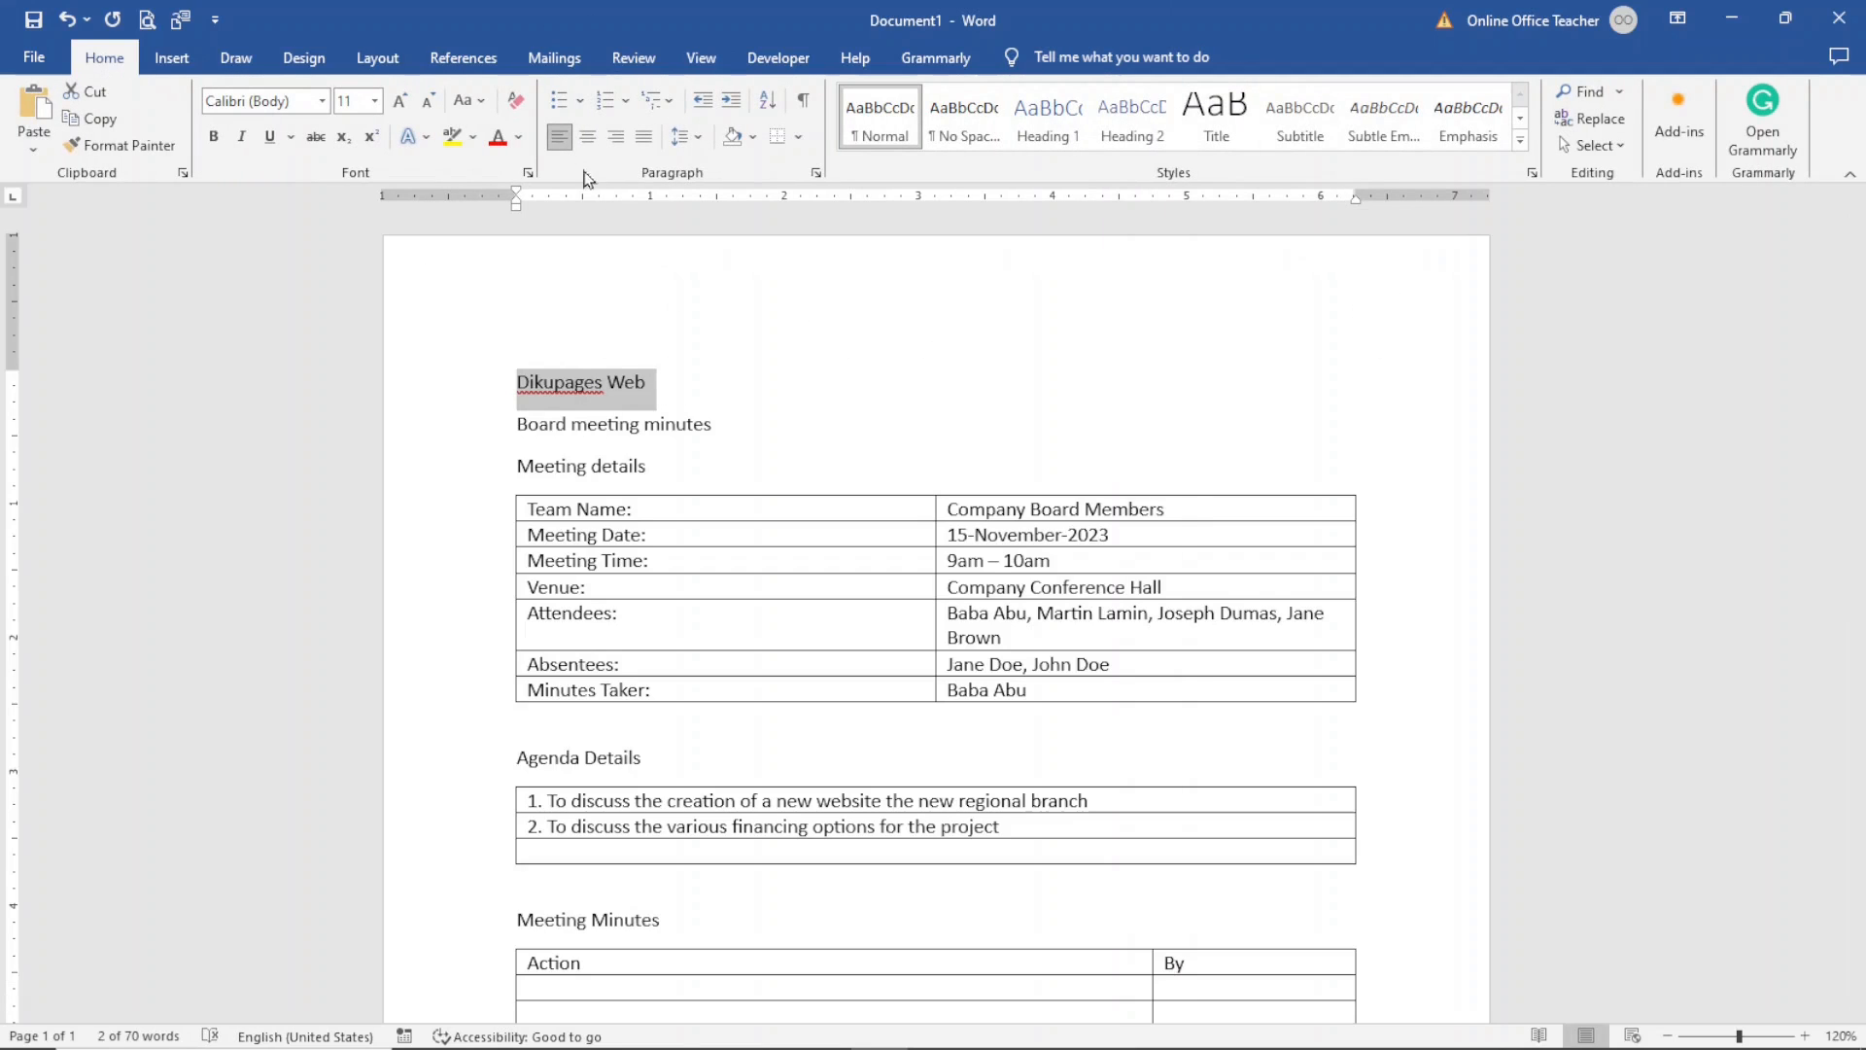
left_click(587, 136)
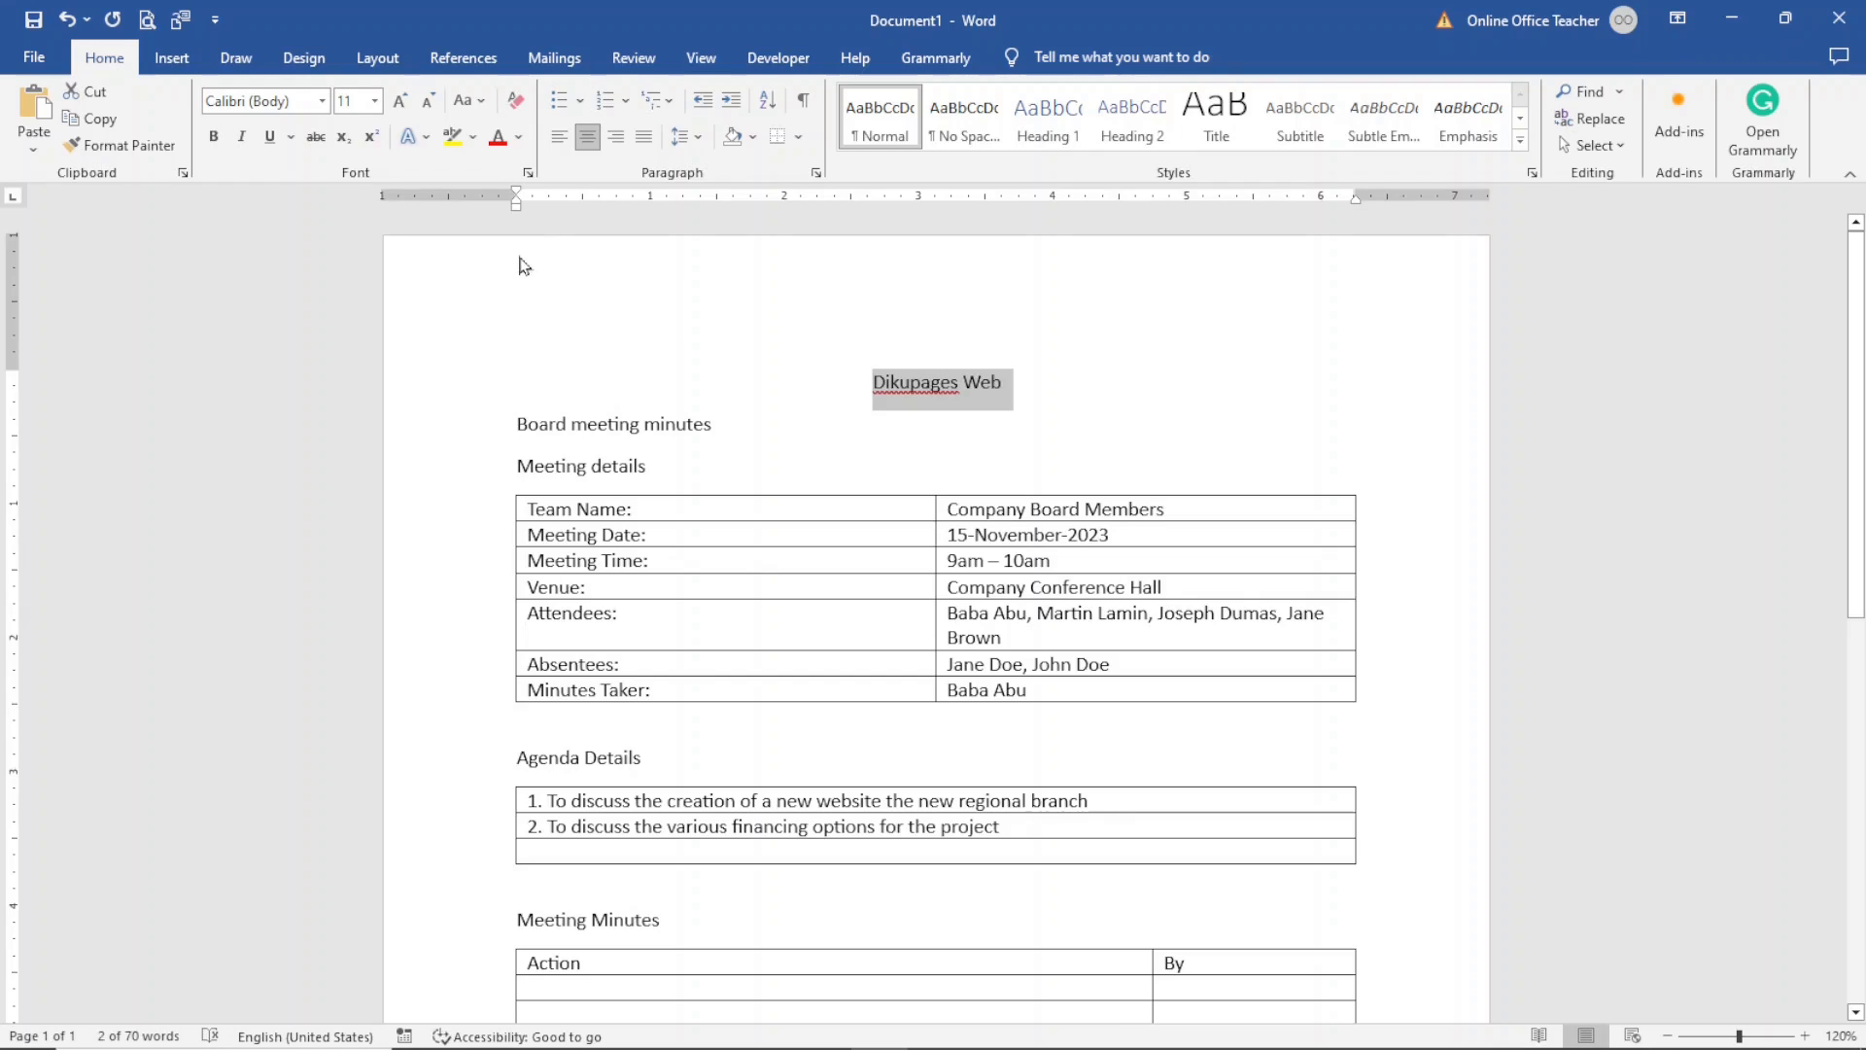
left_click(213, 144)
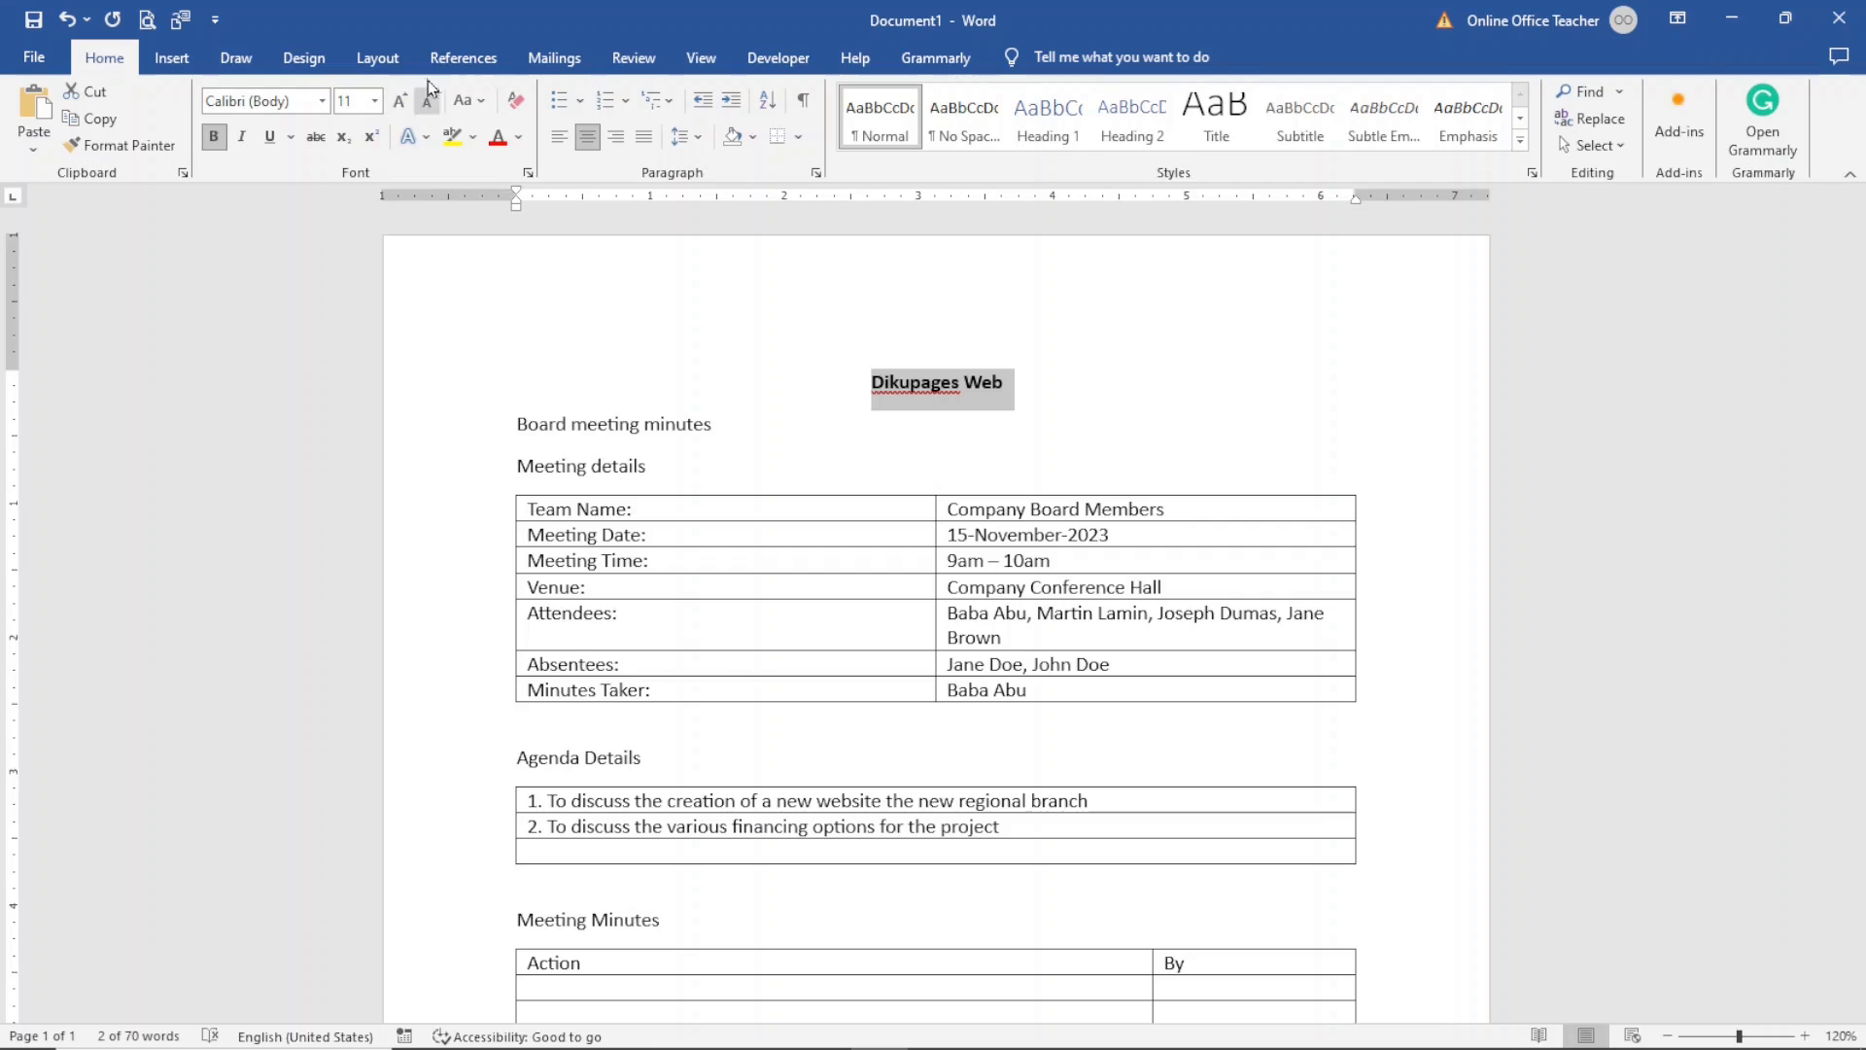
left_click(400, 101)
left_click(400, 101)
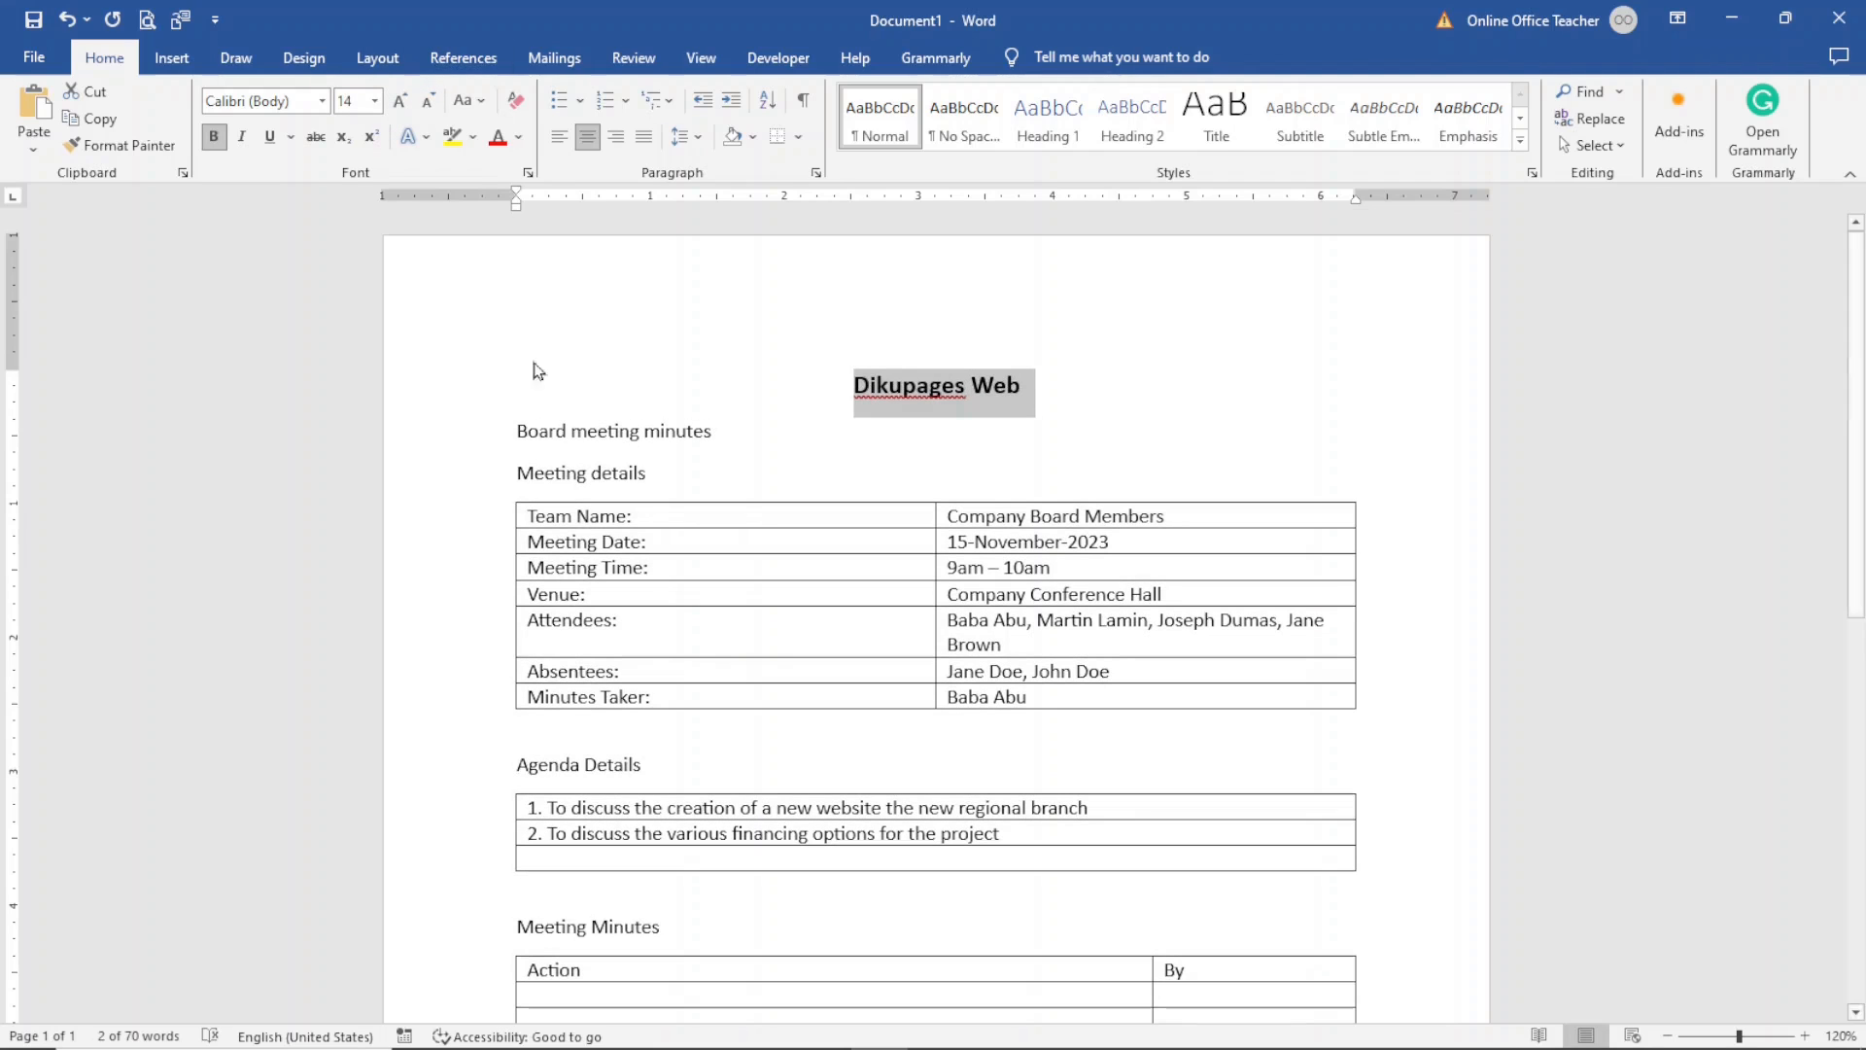
- Format the Board meeting minutes line as centered, bold, 20 pt text in UPPERCASE
left_click(466, 433)
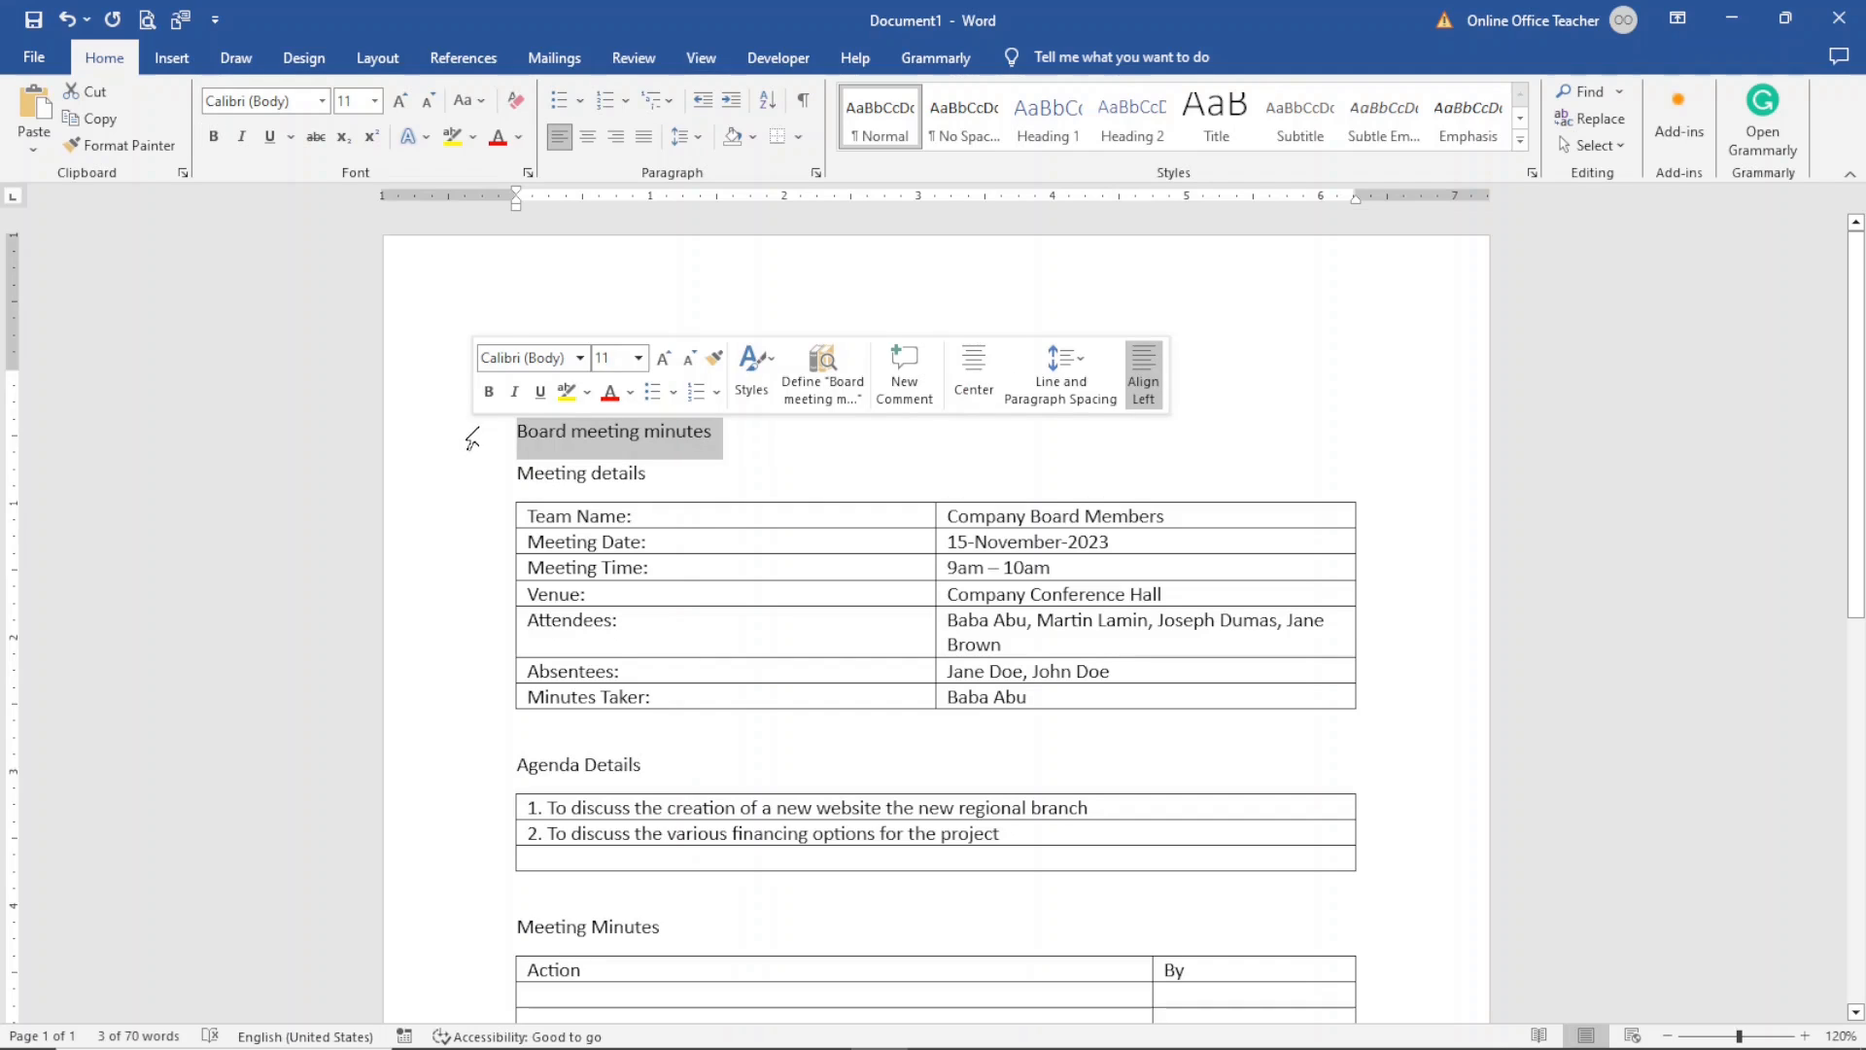
left_click(587, 136)
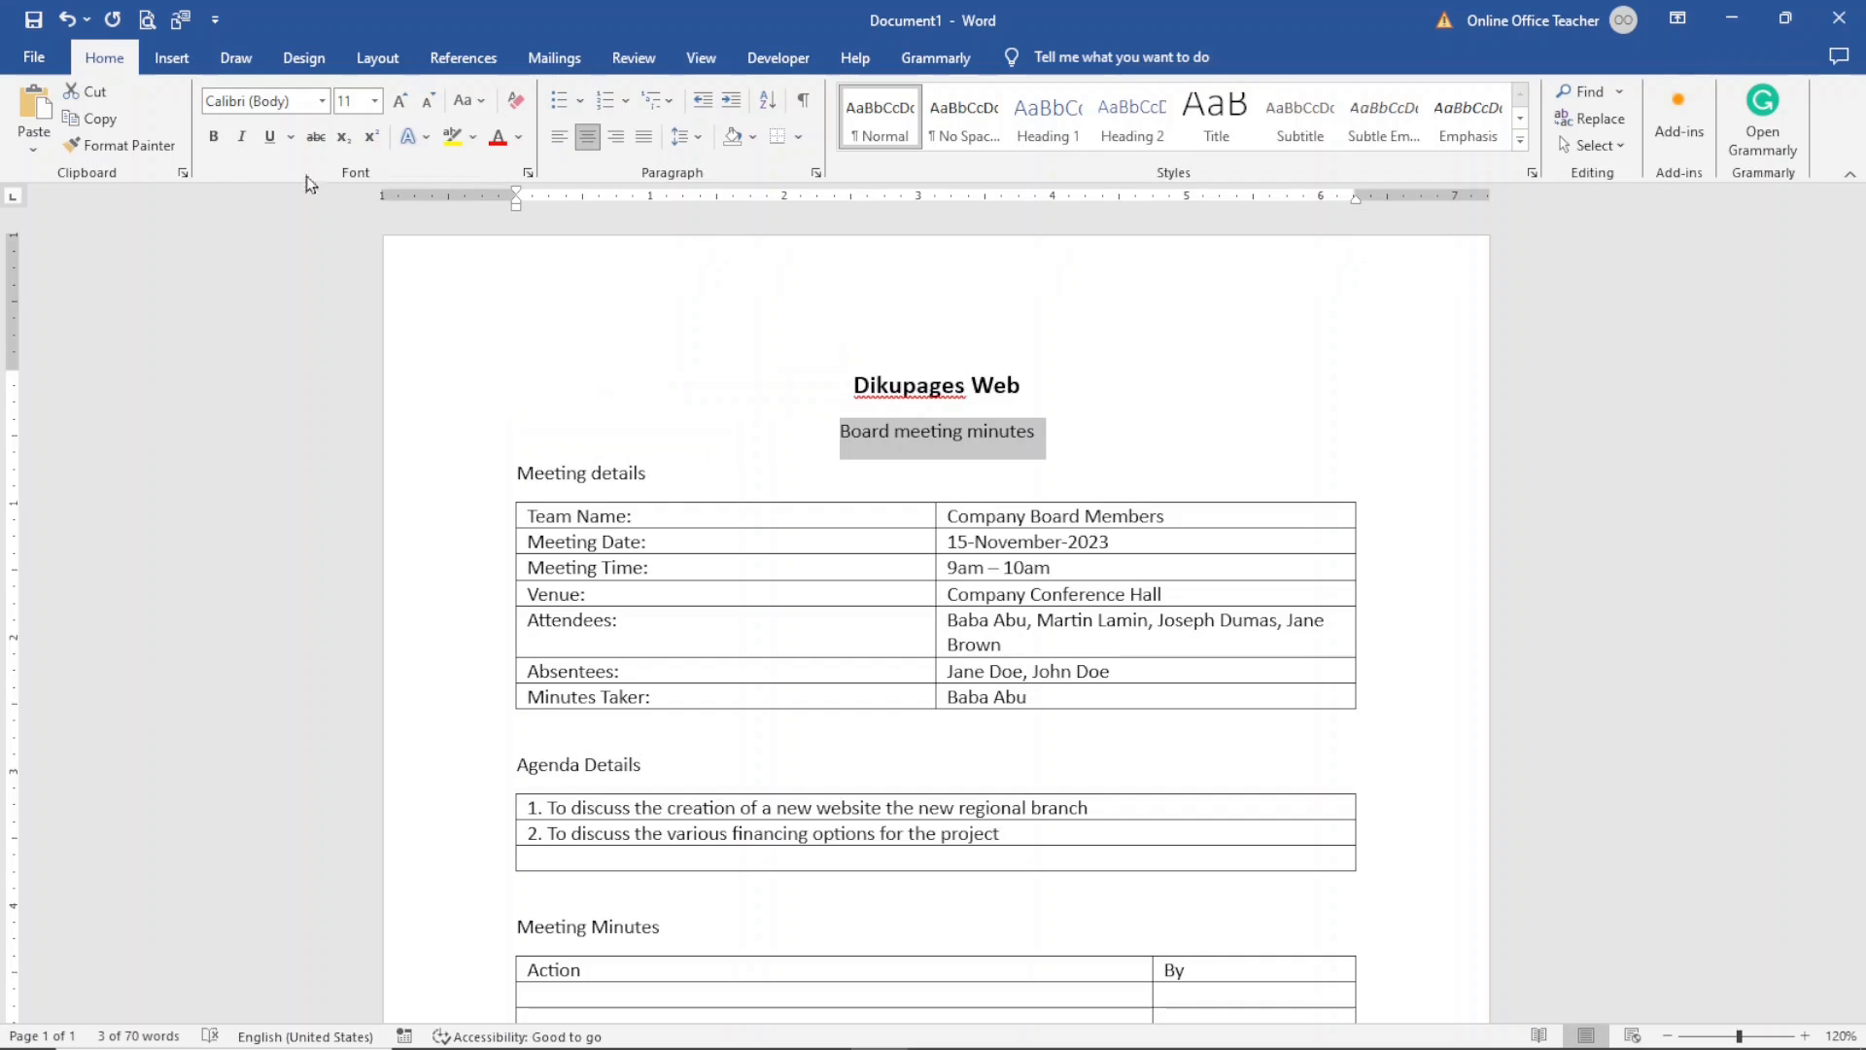
left_click(213, 136)
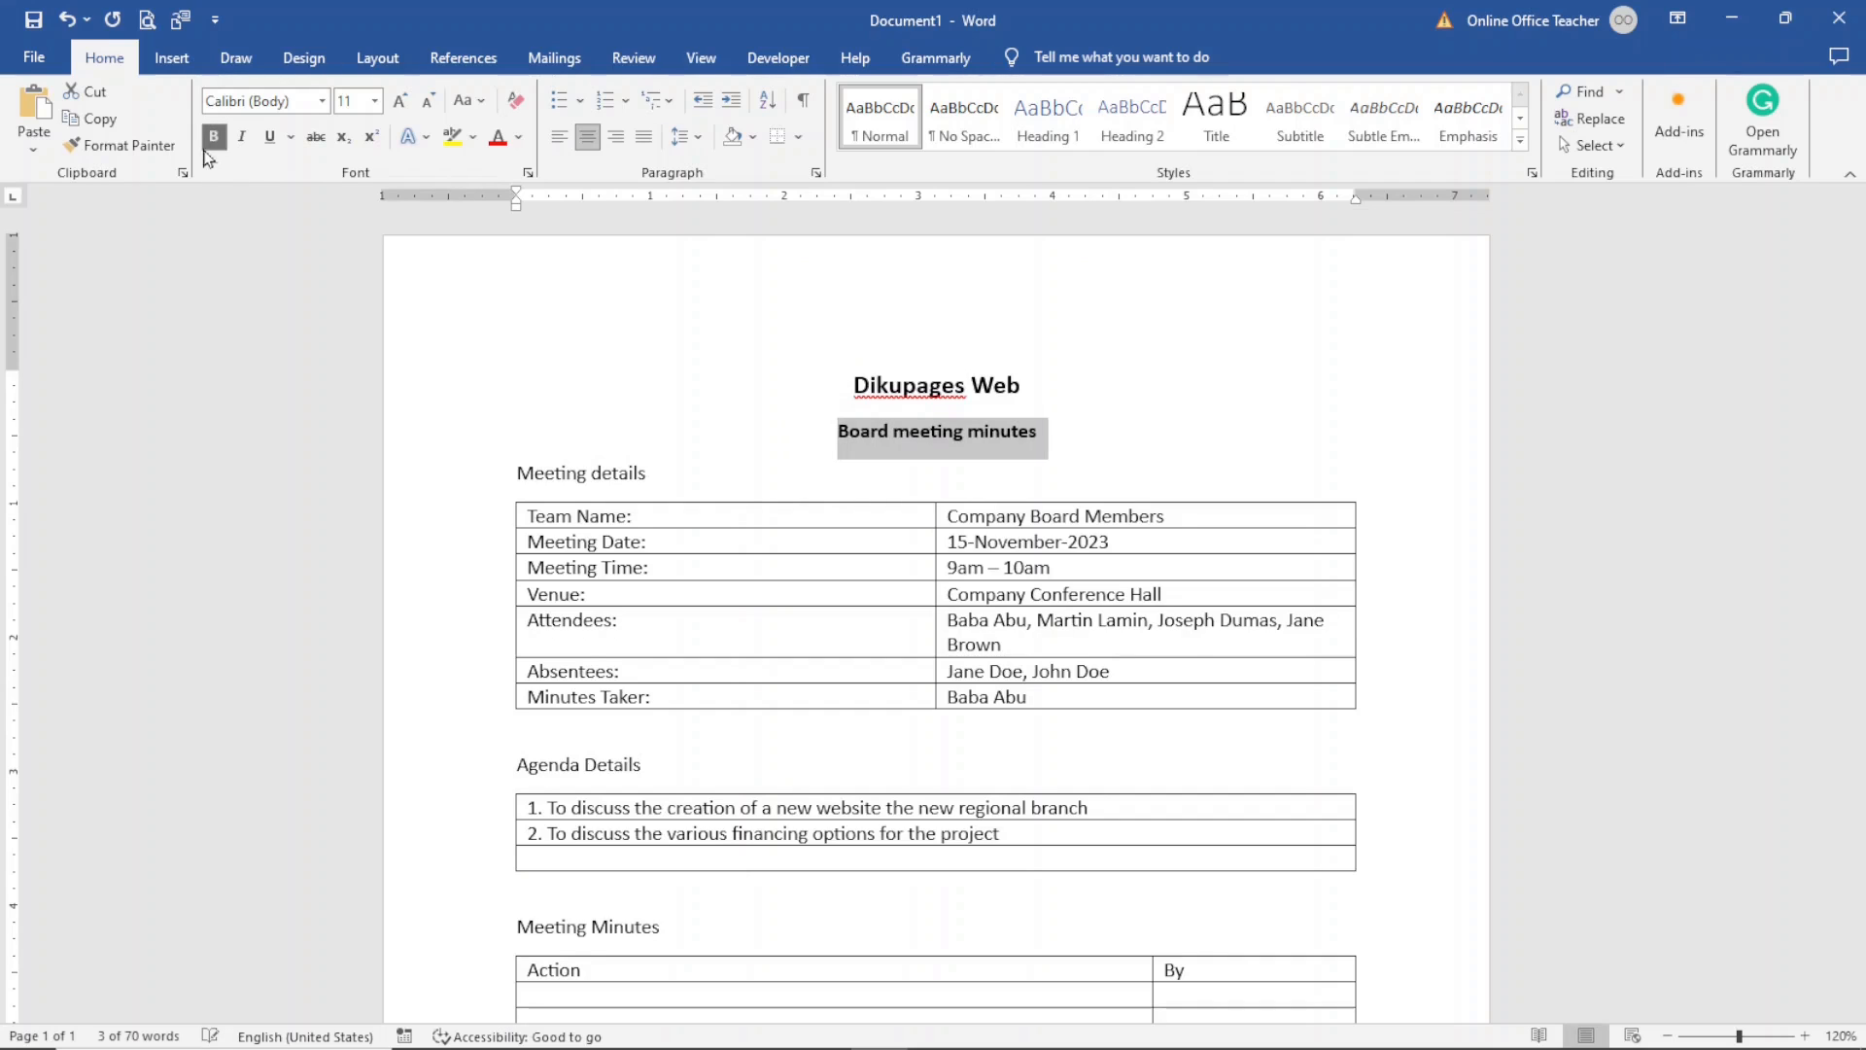
left_click(402, 101)
left_click(402, 101)
left_click(402, 101)
left_click(403, 101)
left_click(403, 102)
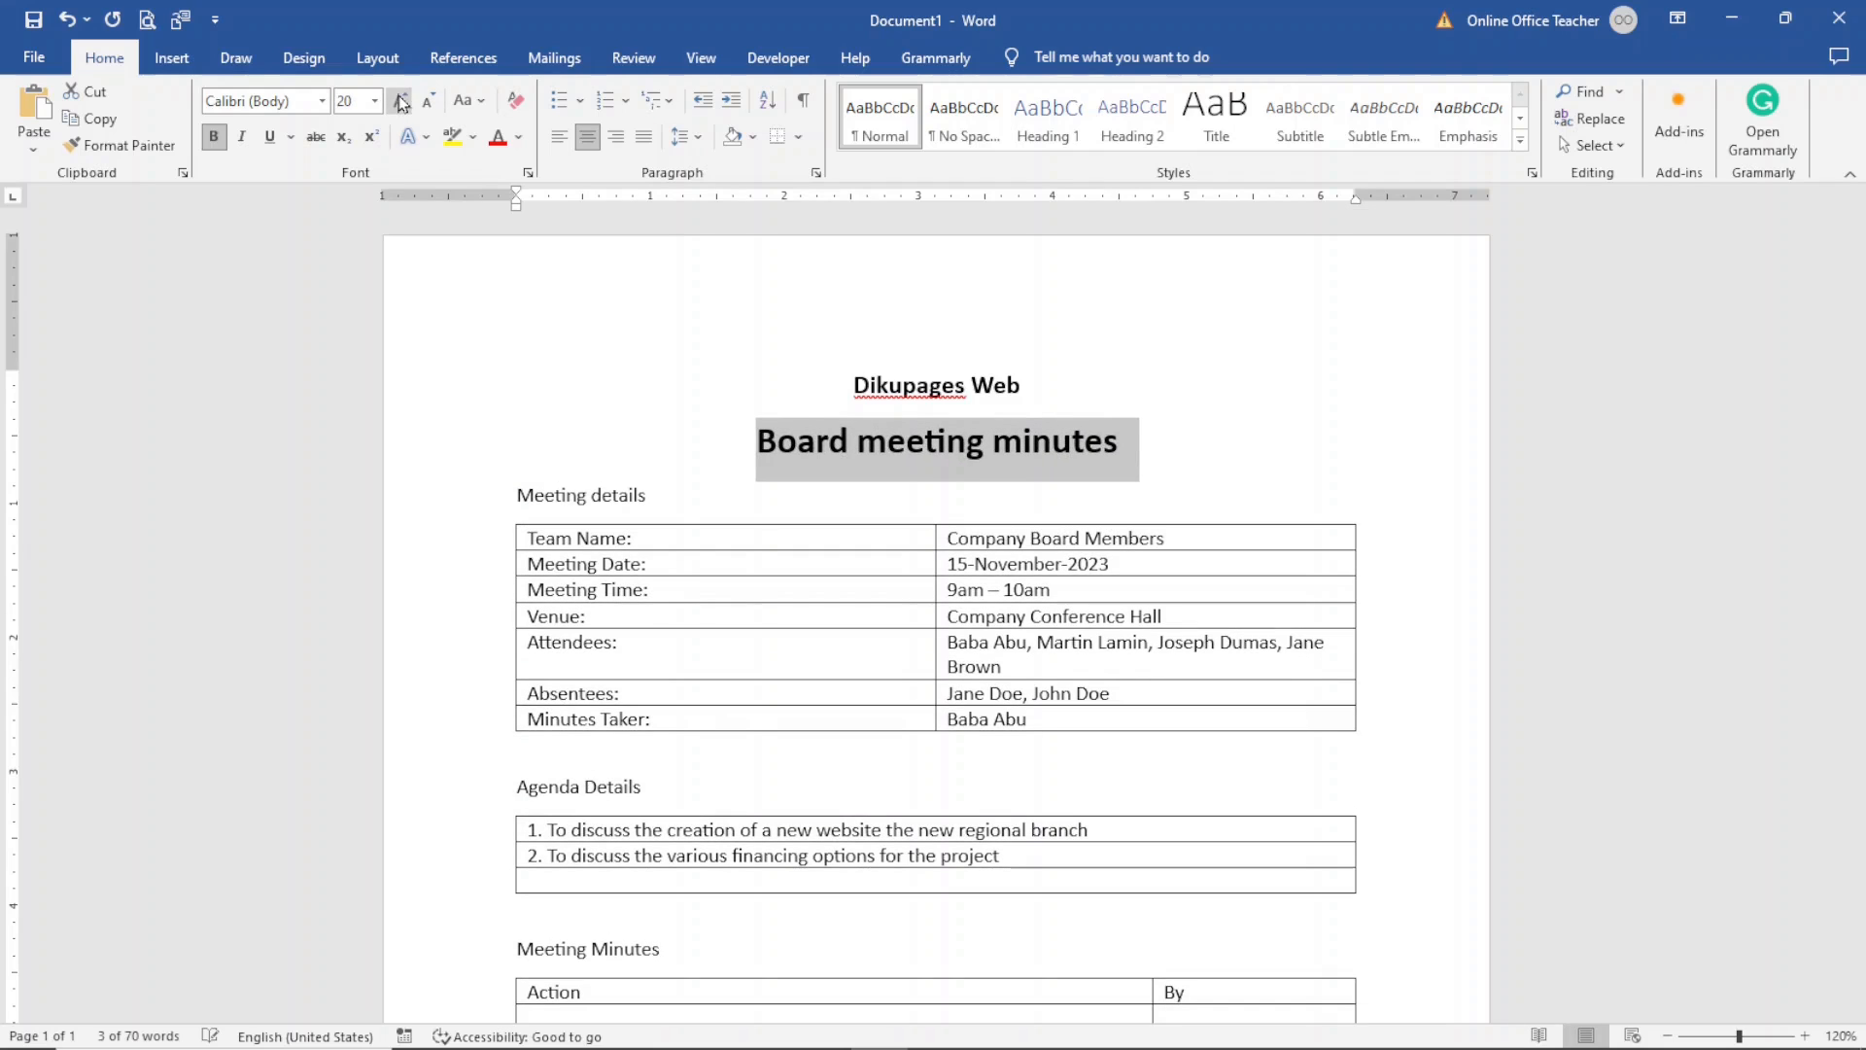
left_click(481, 101)
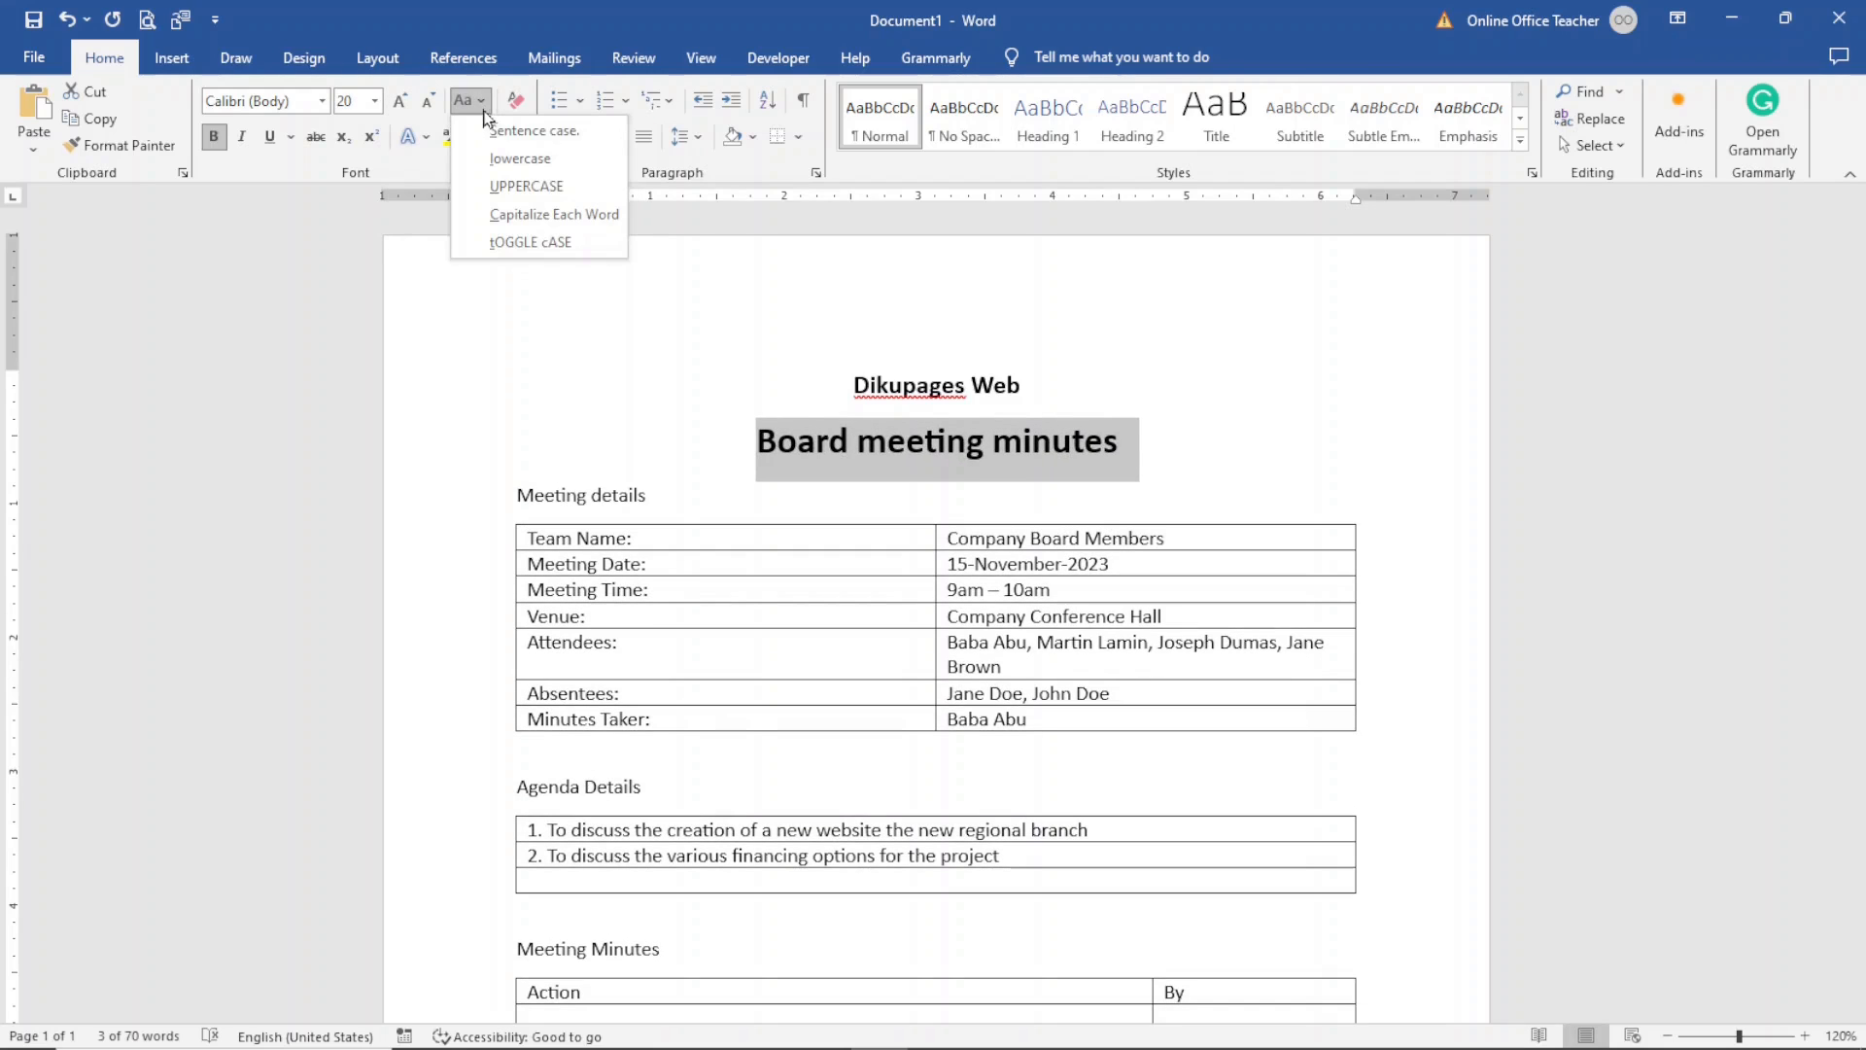
left_click(525, 187)
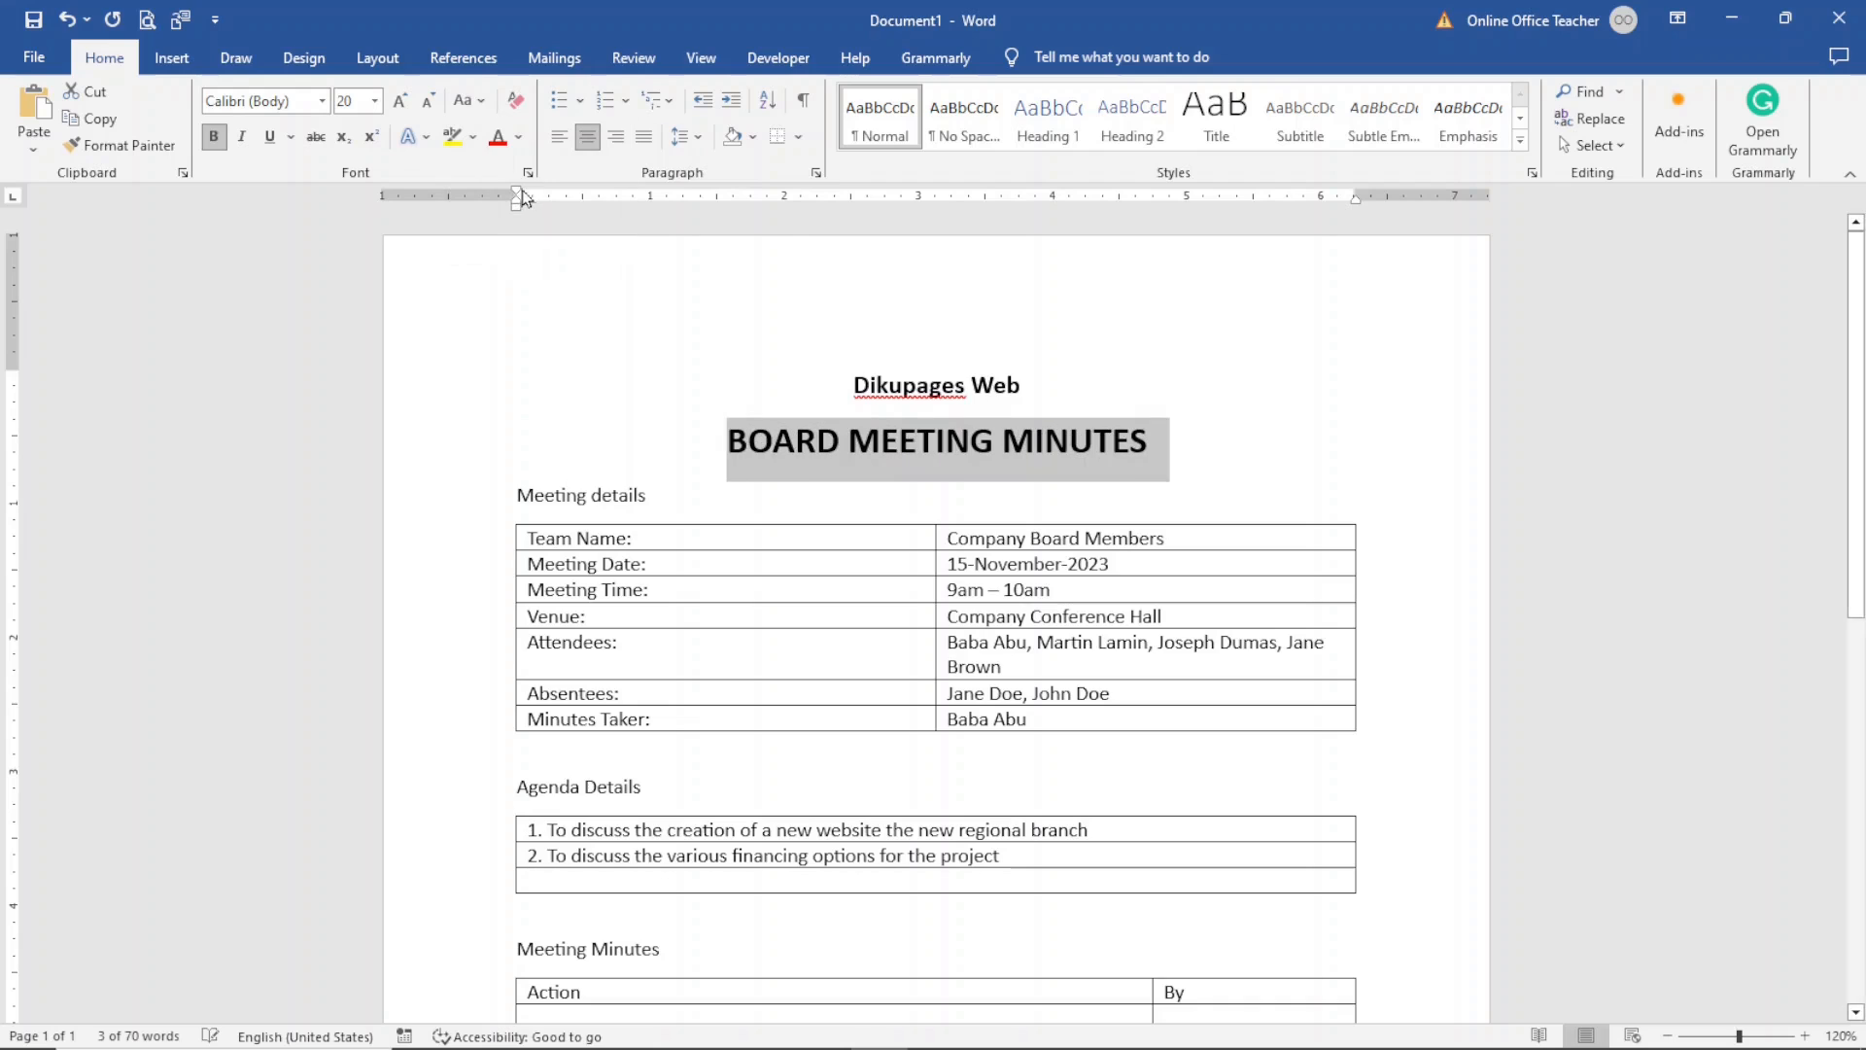
- Make the Meeting details heading bold and UPPERCASE and give it black shading
left_click(479, 499)
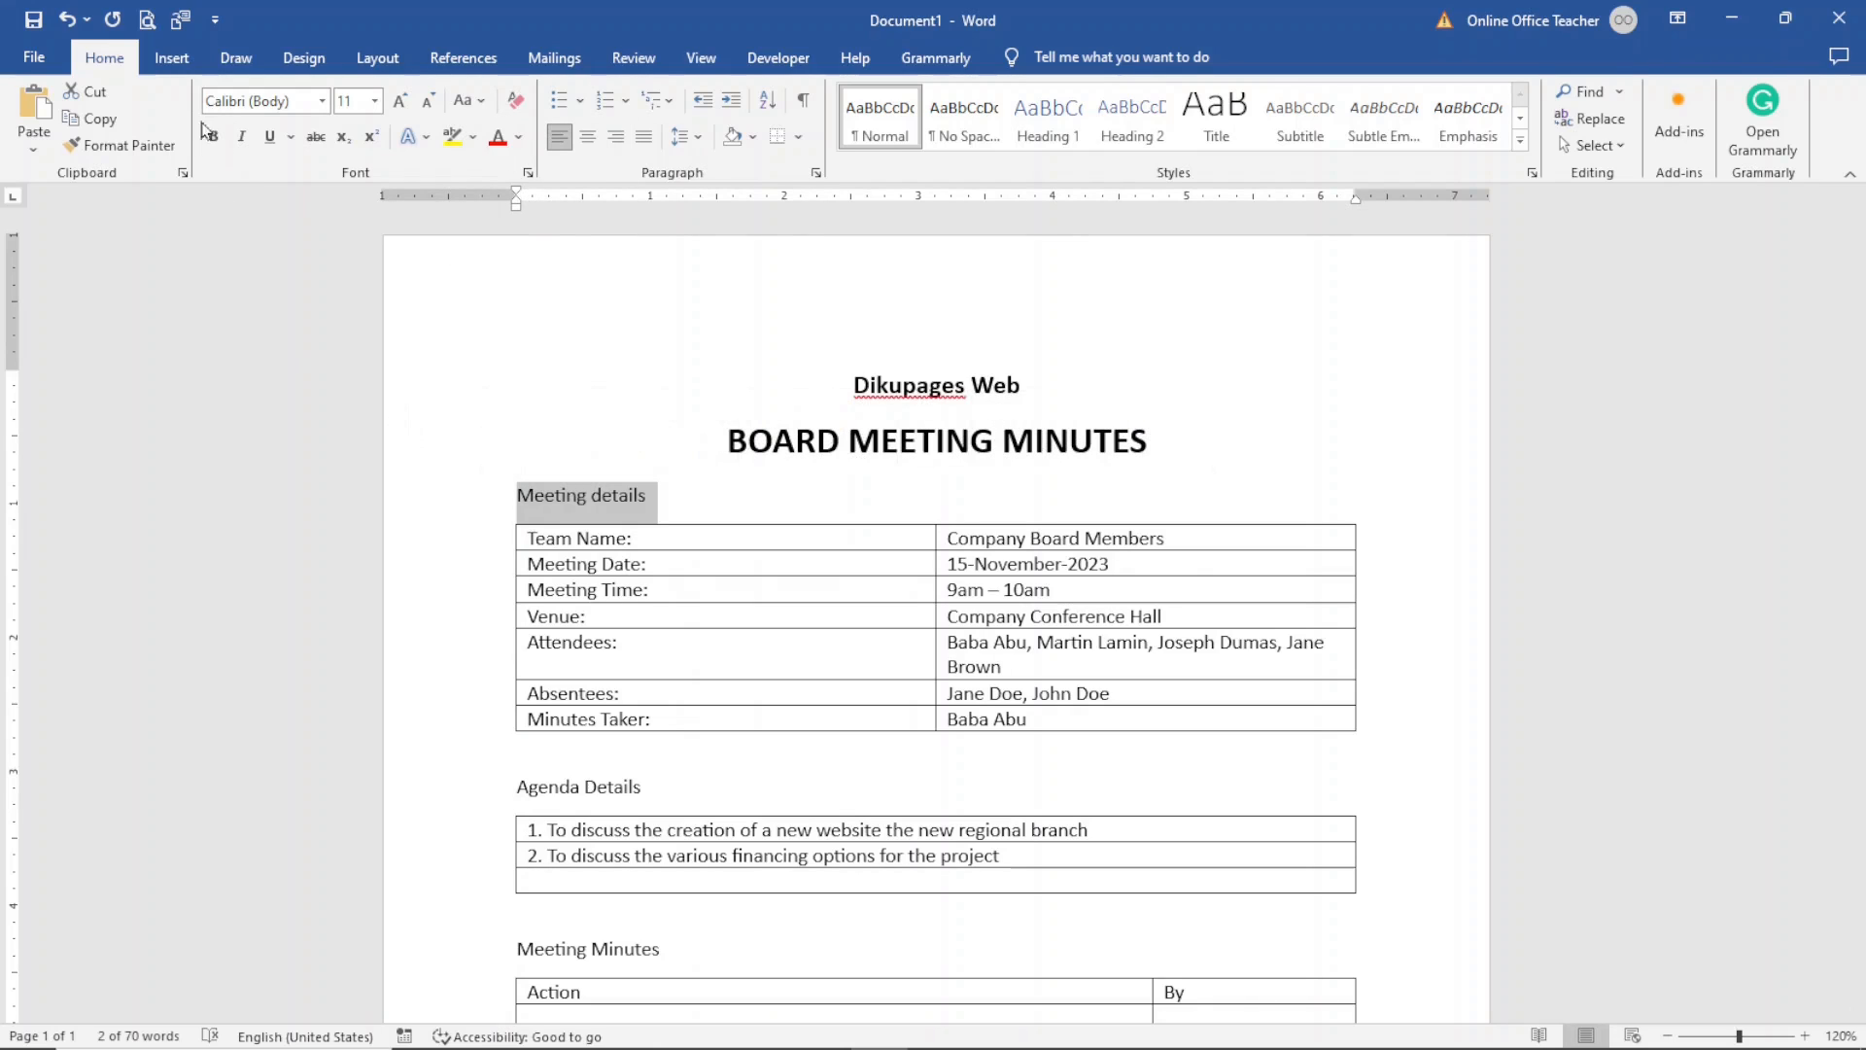
left_click(216, 137)
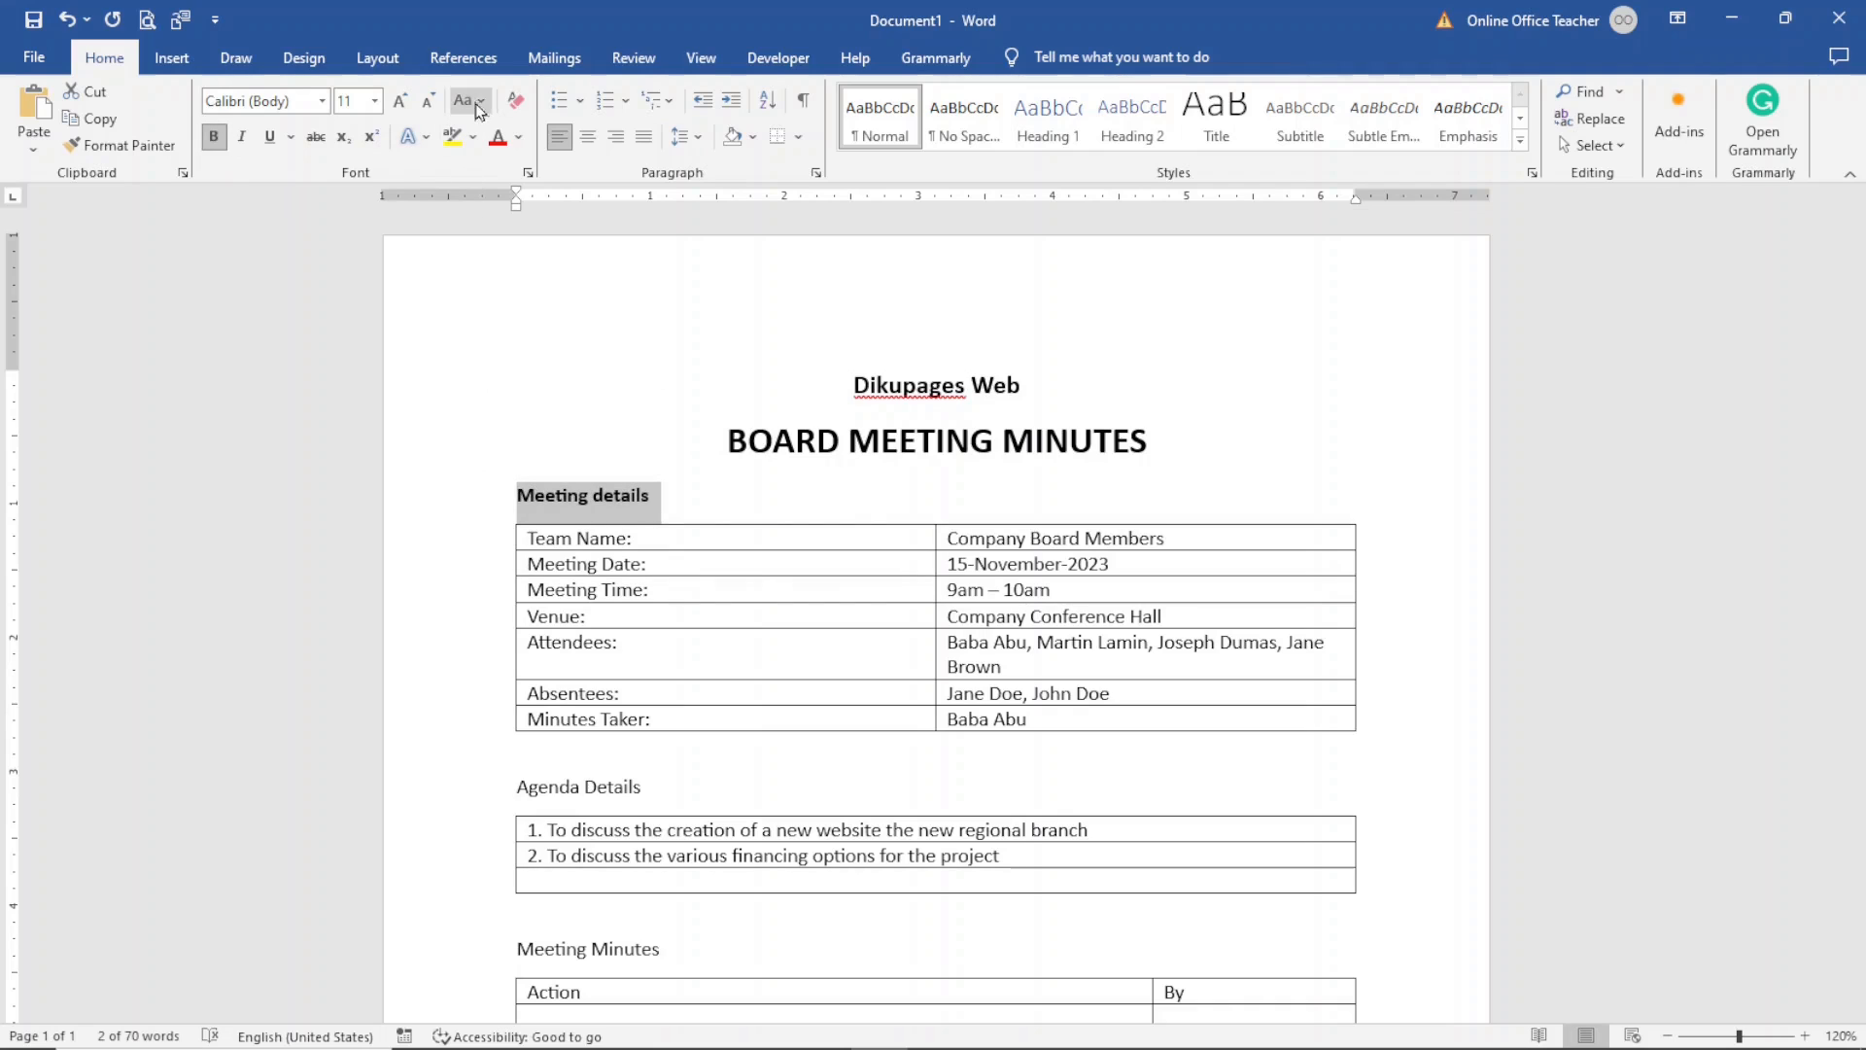
left_click(479, 101)
left_click(525, 186)
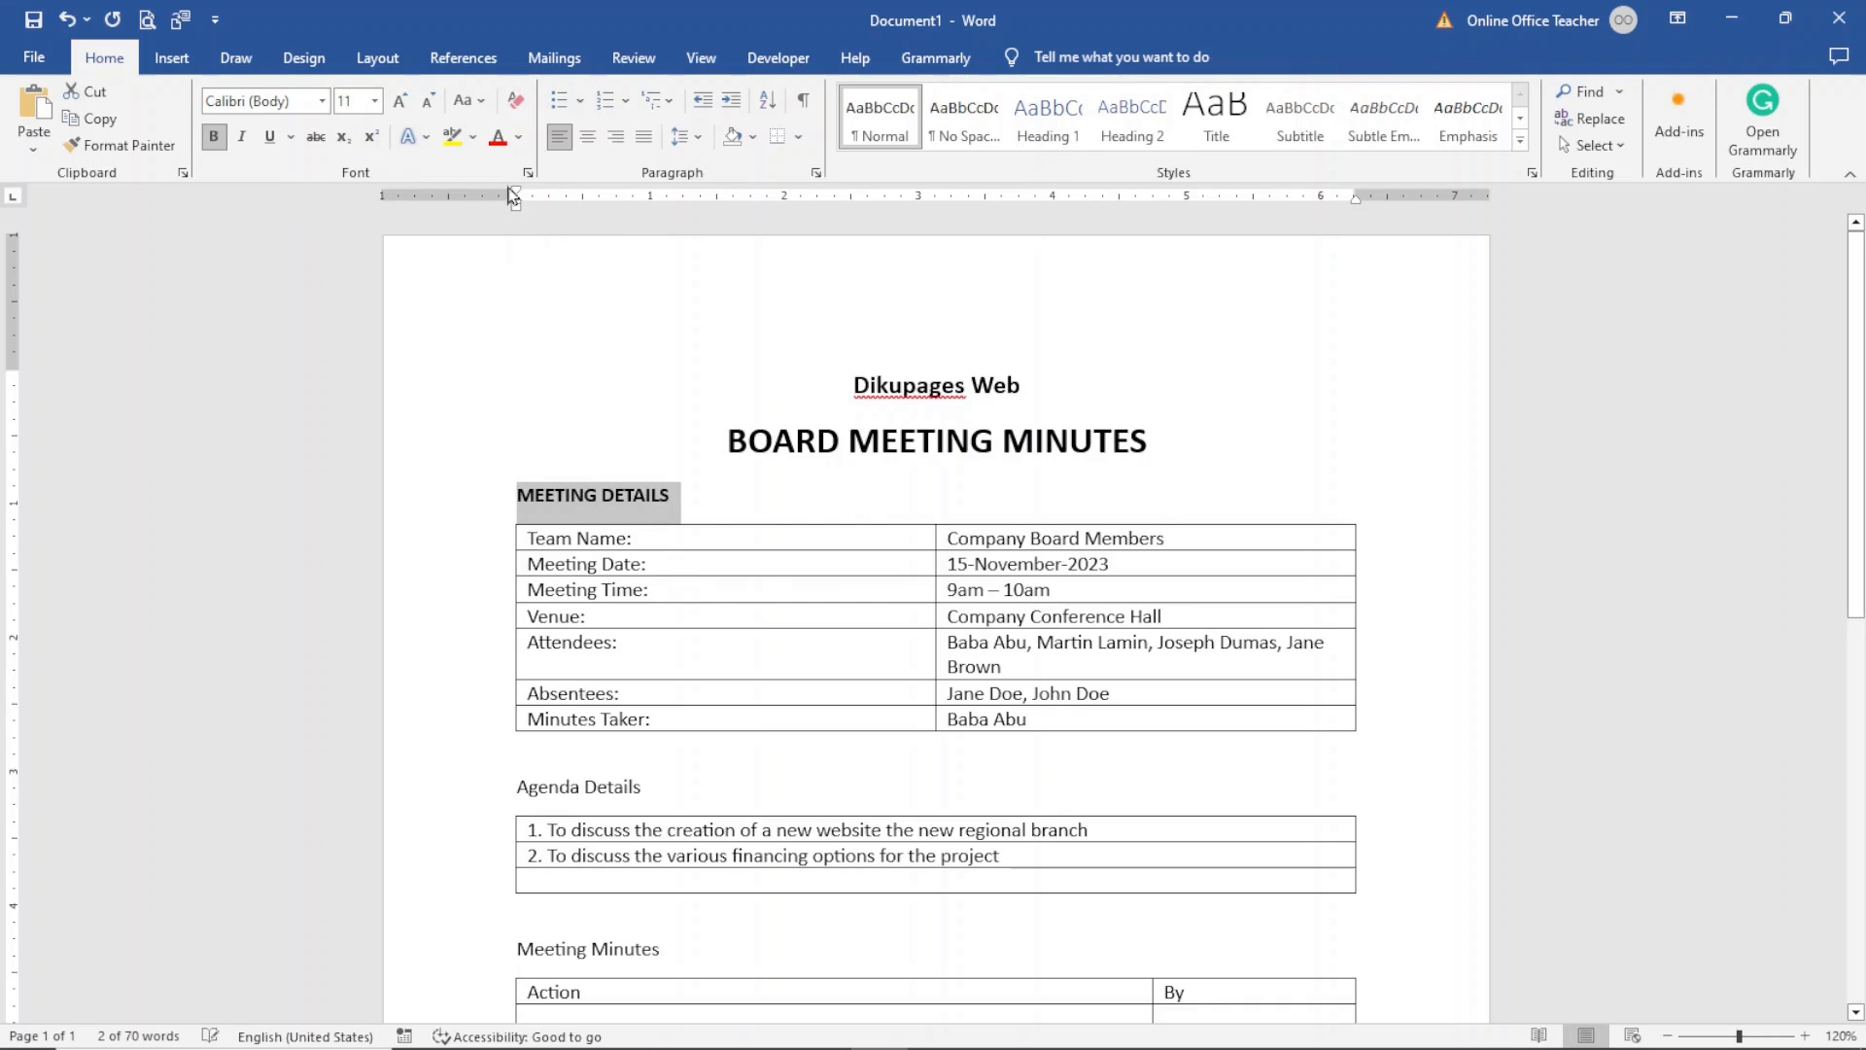
left_click(757, 136)
left_click(751, 198)
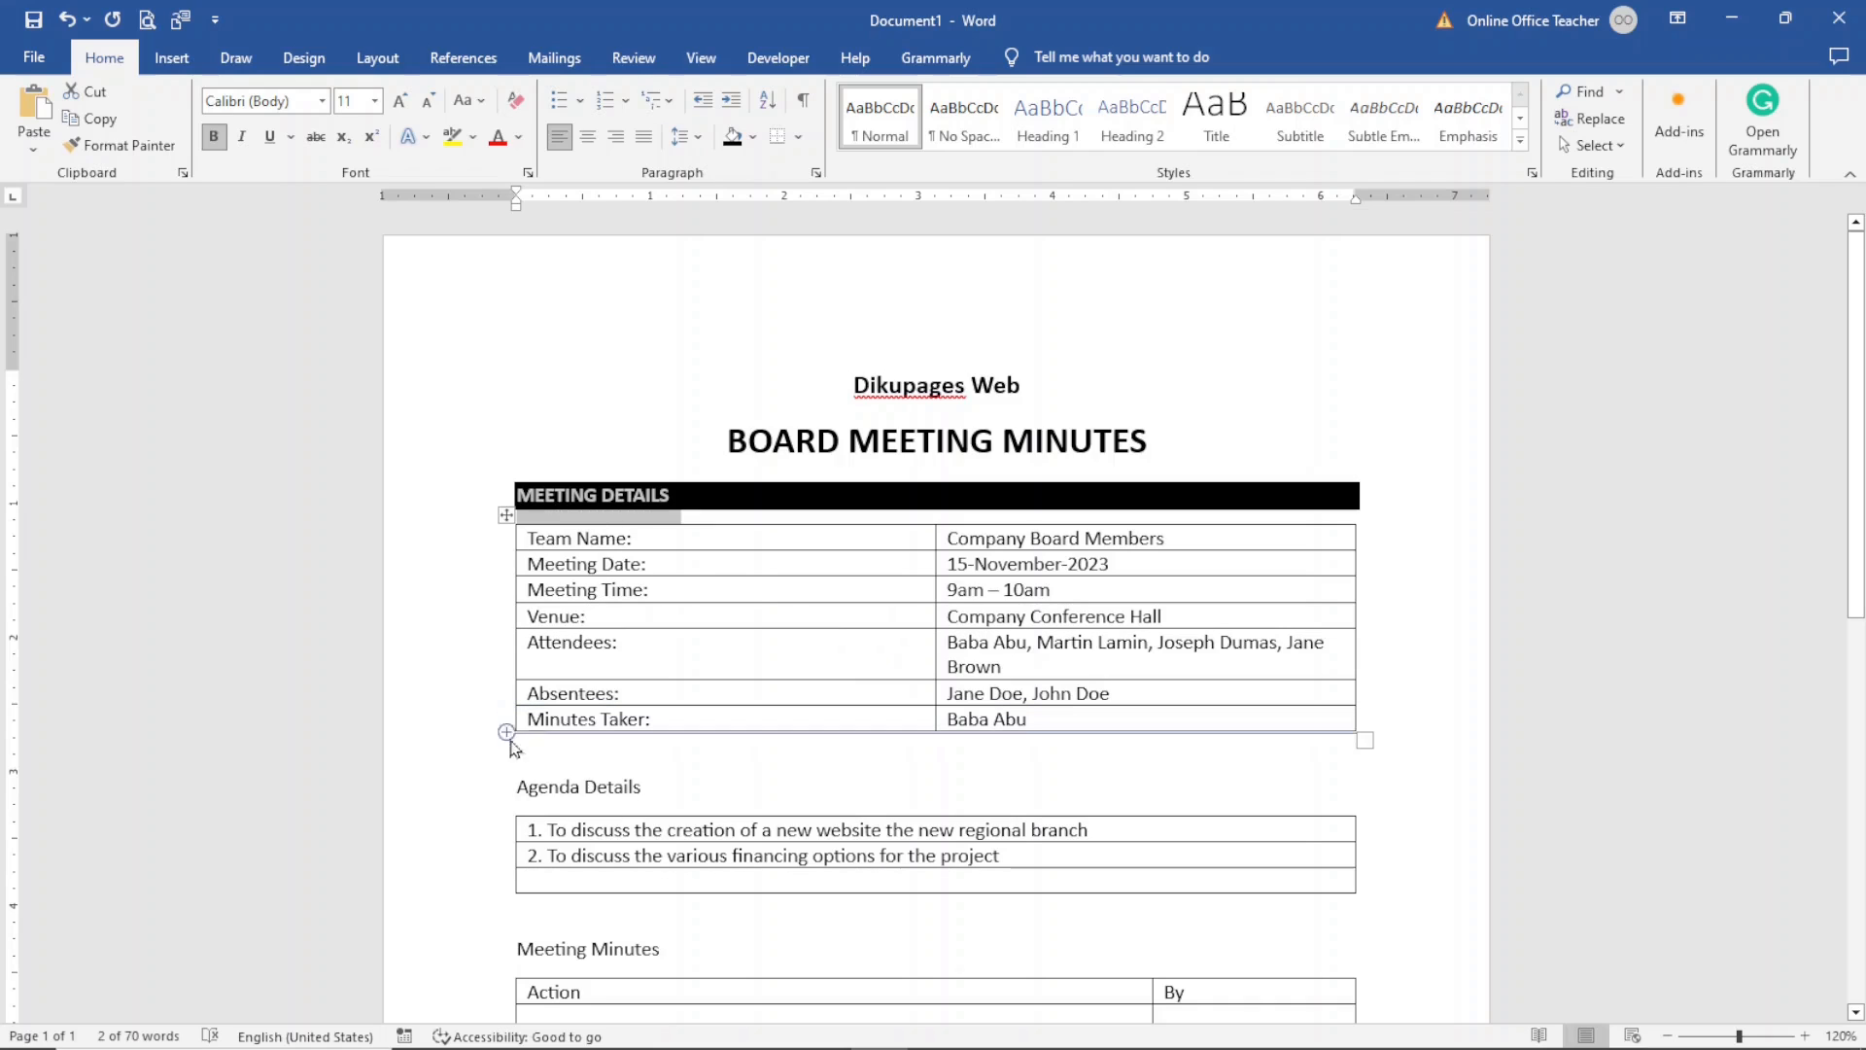
- Make the Agenda Details and Meeting Minutes headings bold and UPPERCASE
left_click(418, 795)
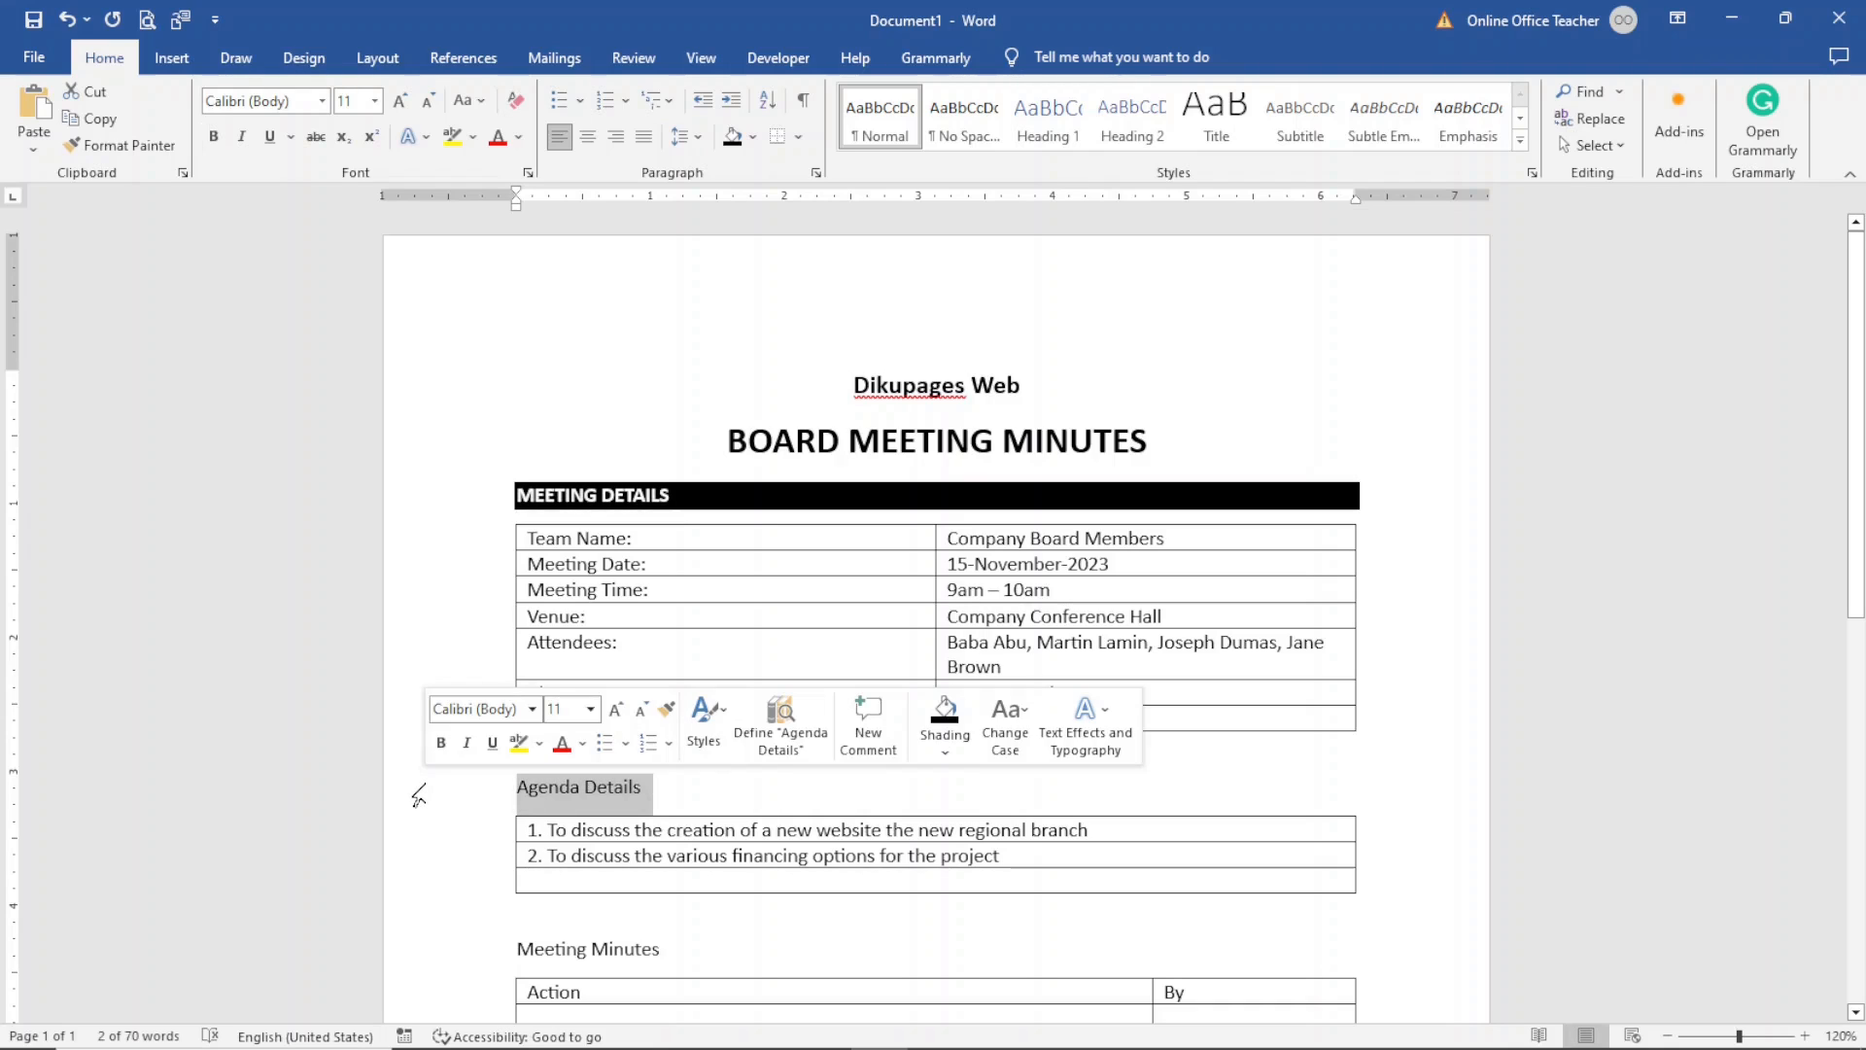
left_click(415, 948, "ctrl")
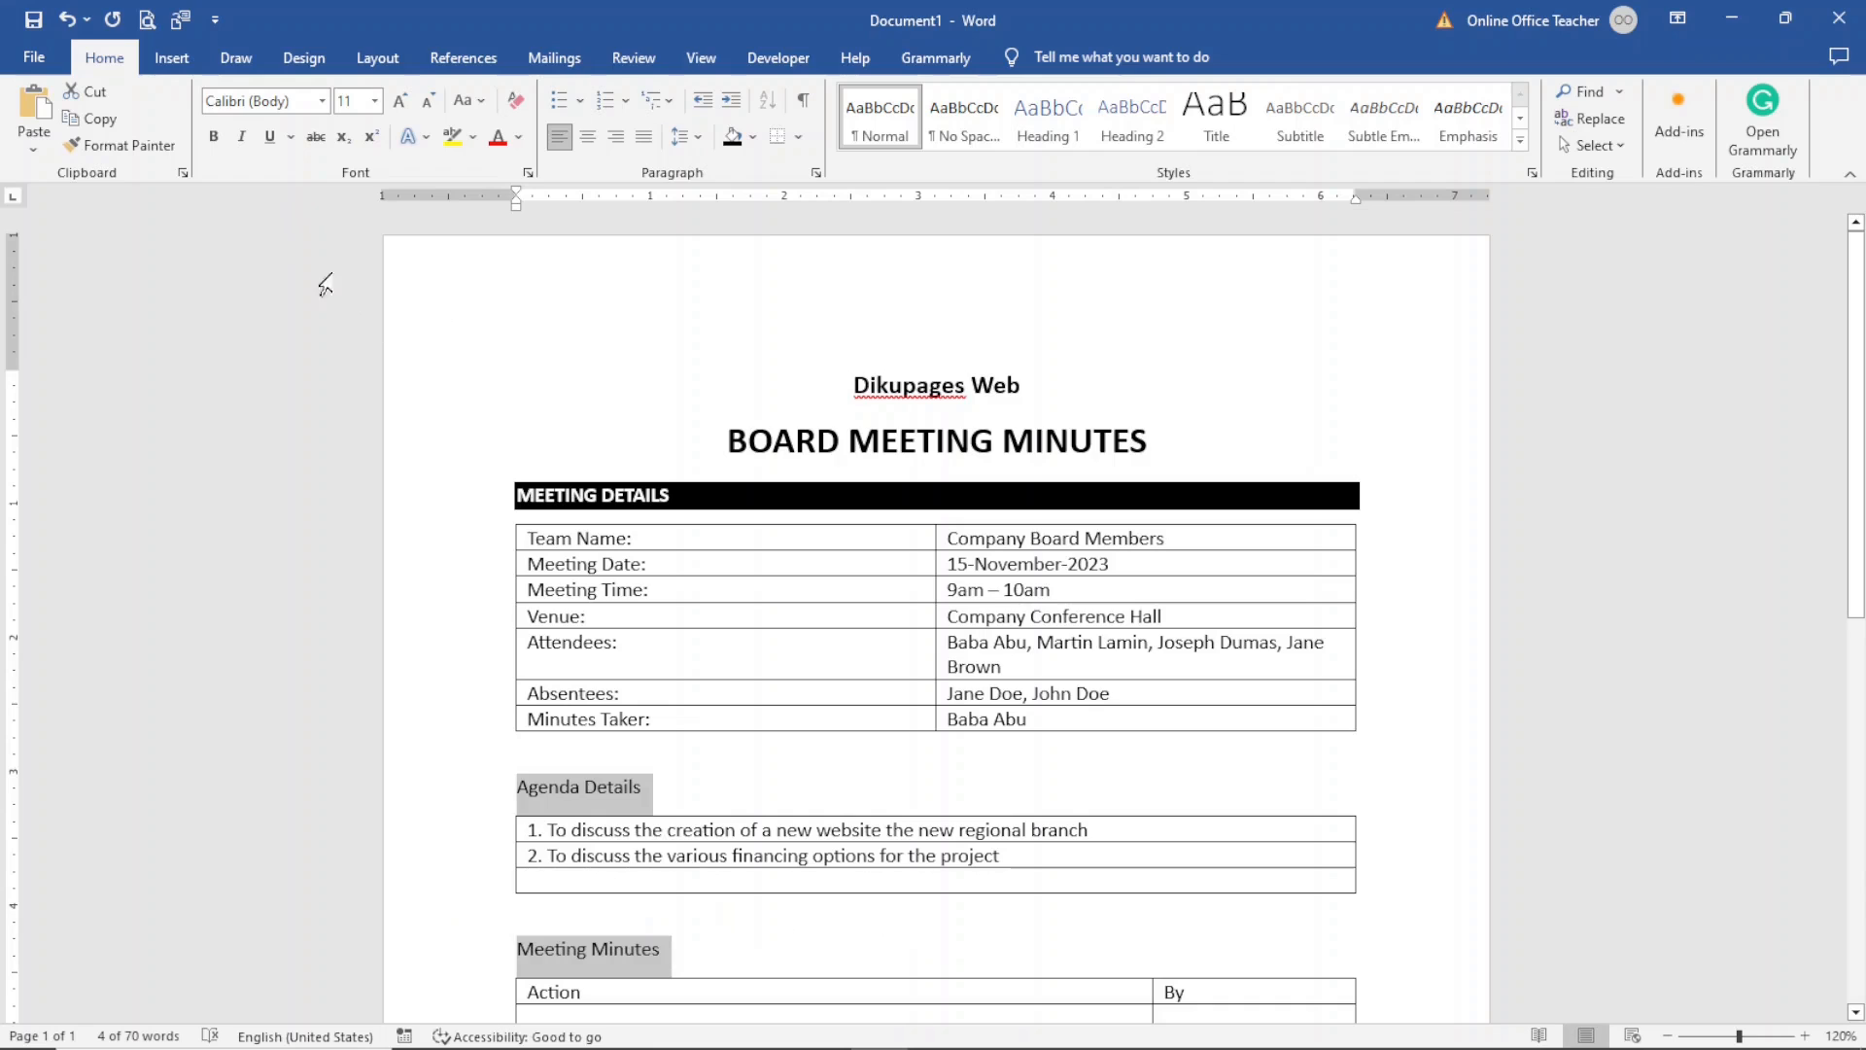
left_click(218, 138)
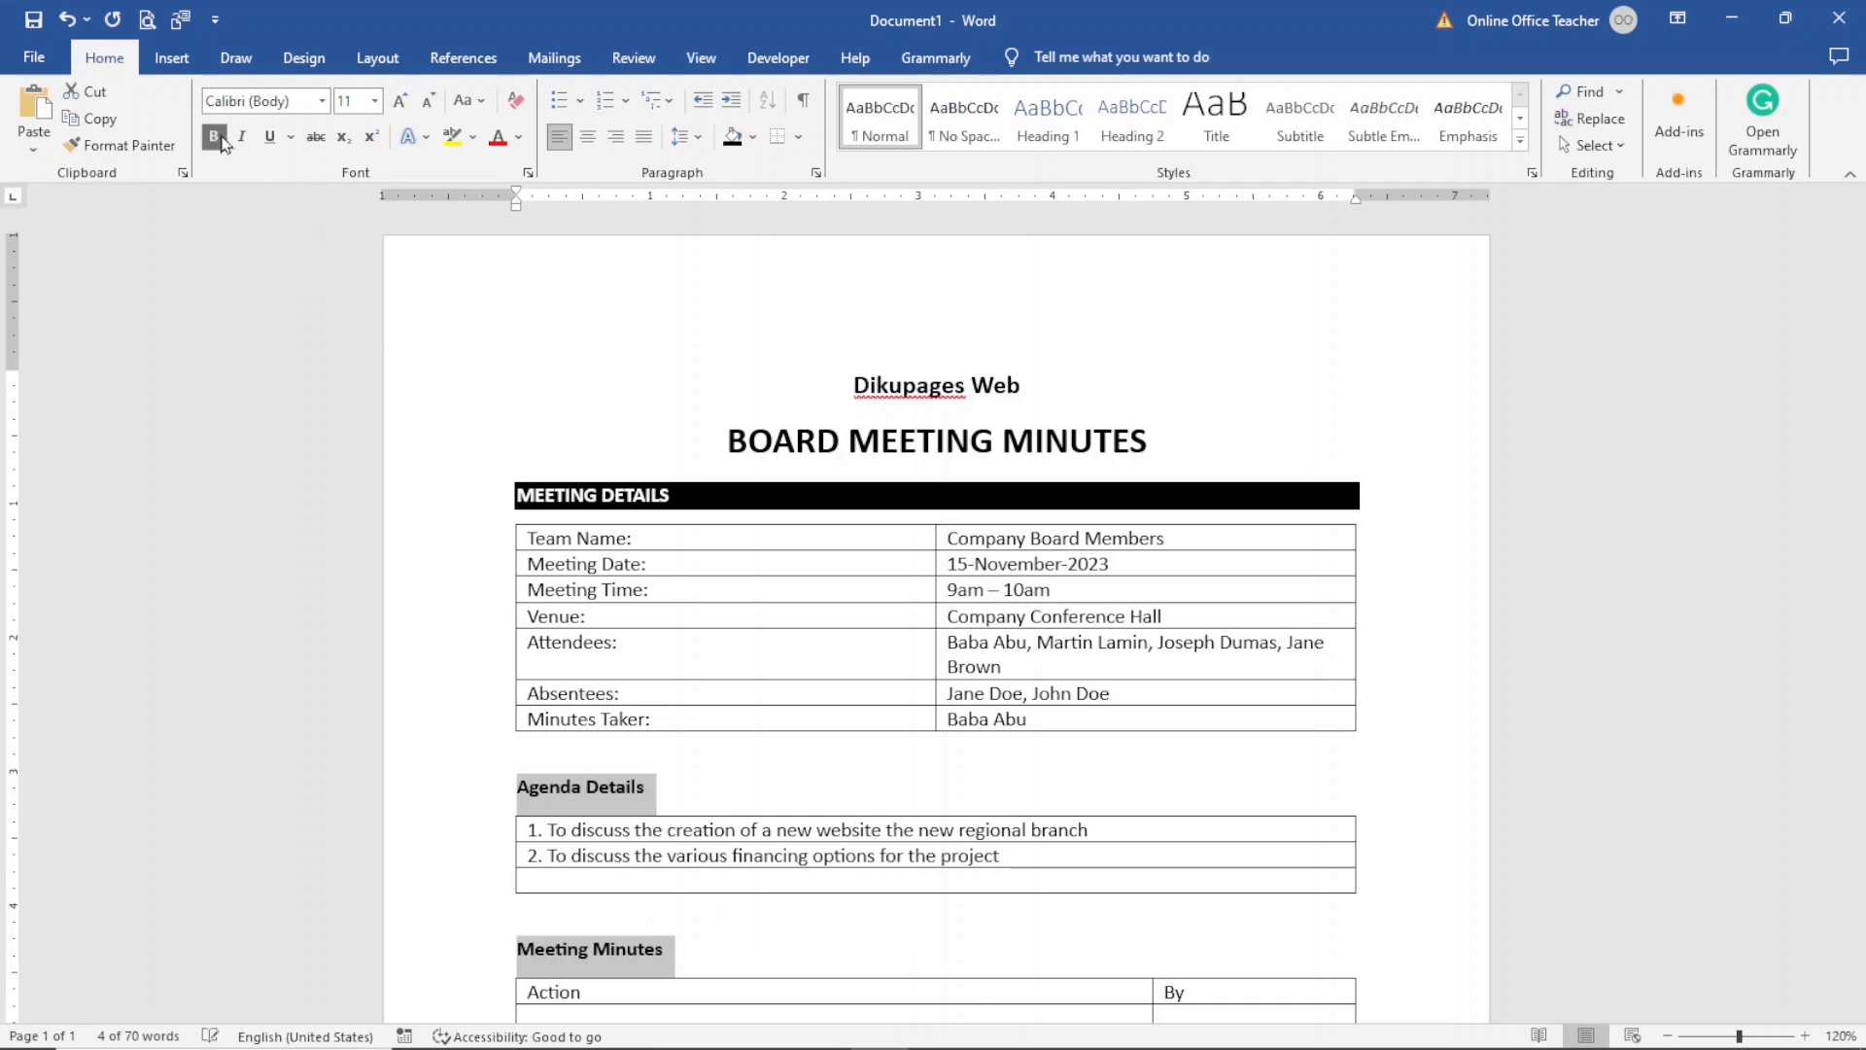
left_click(469, 107)
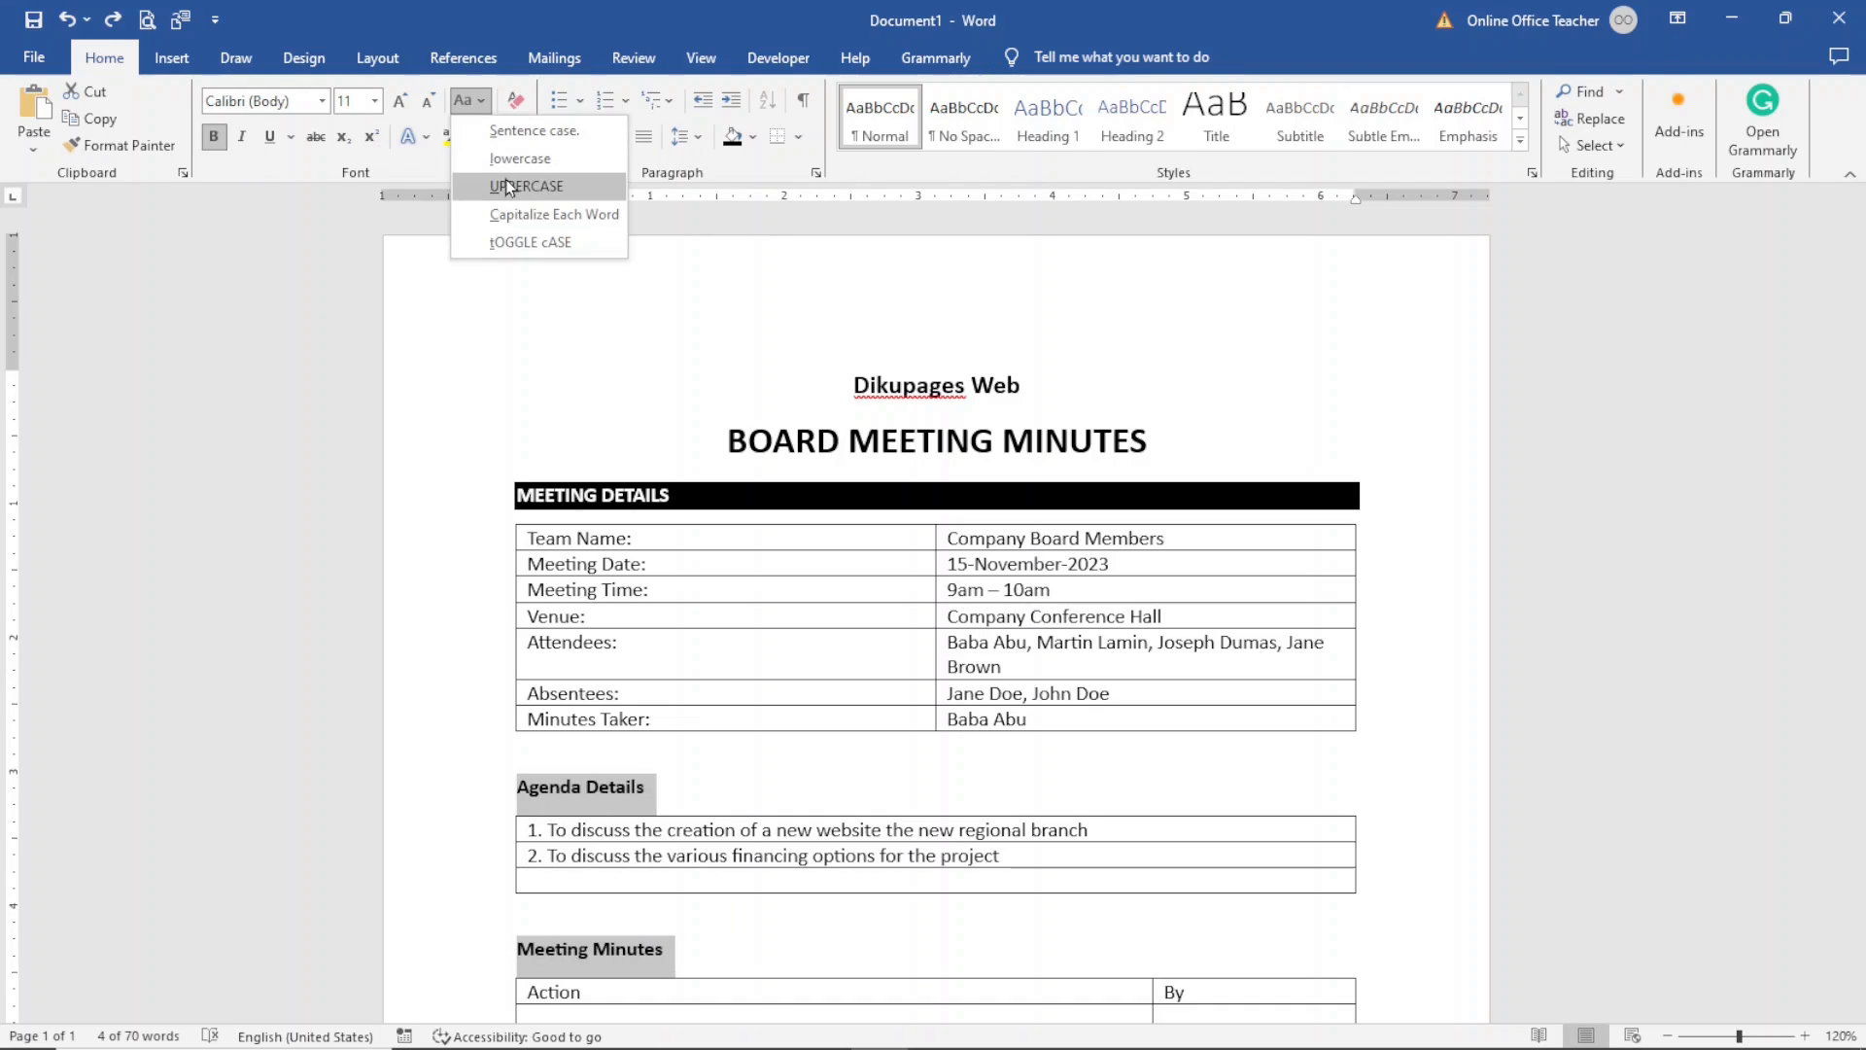
left_click(505, 185)
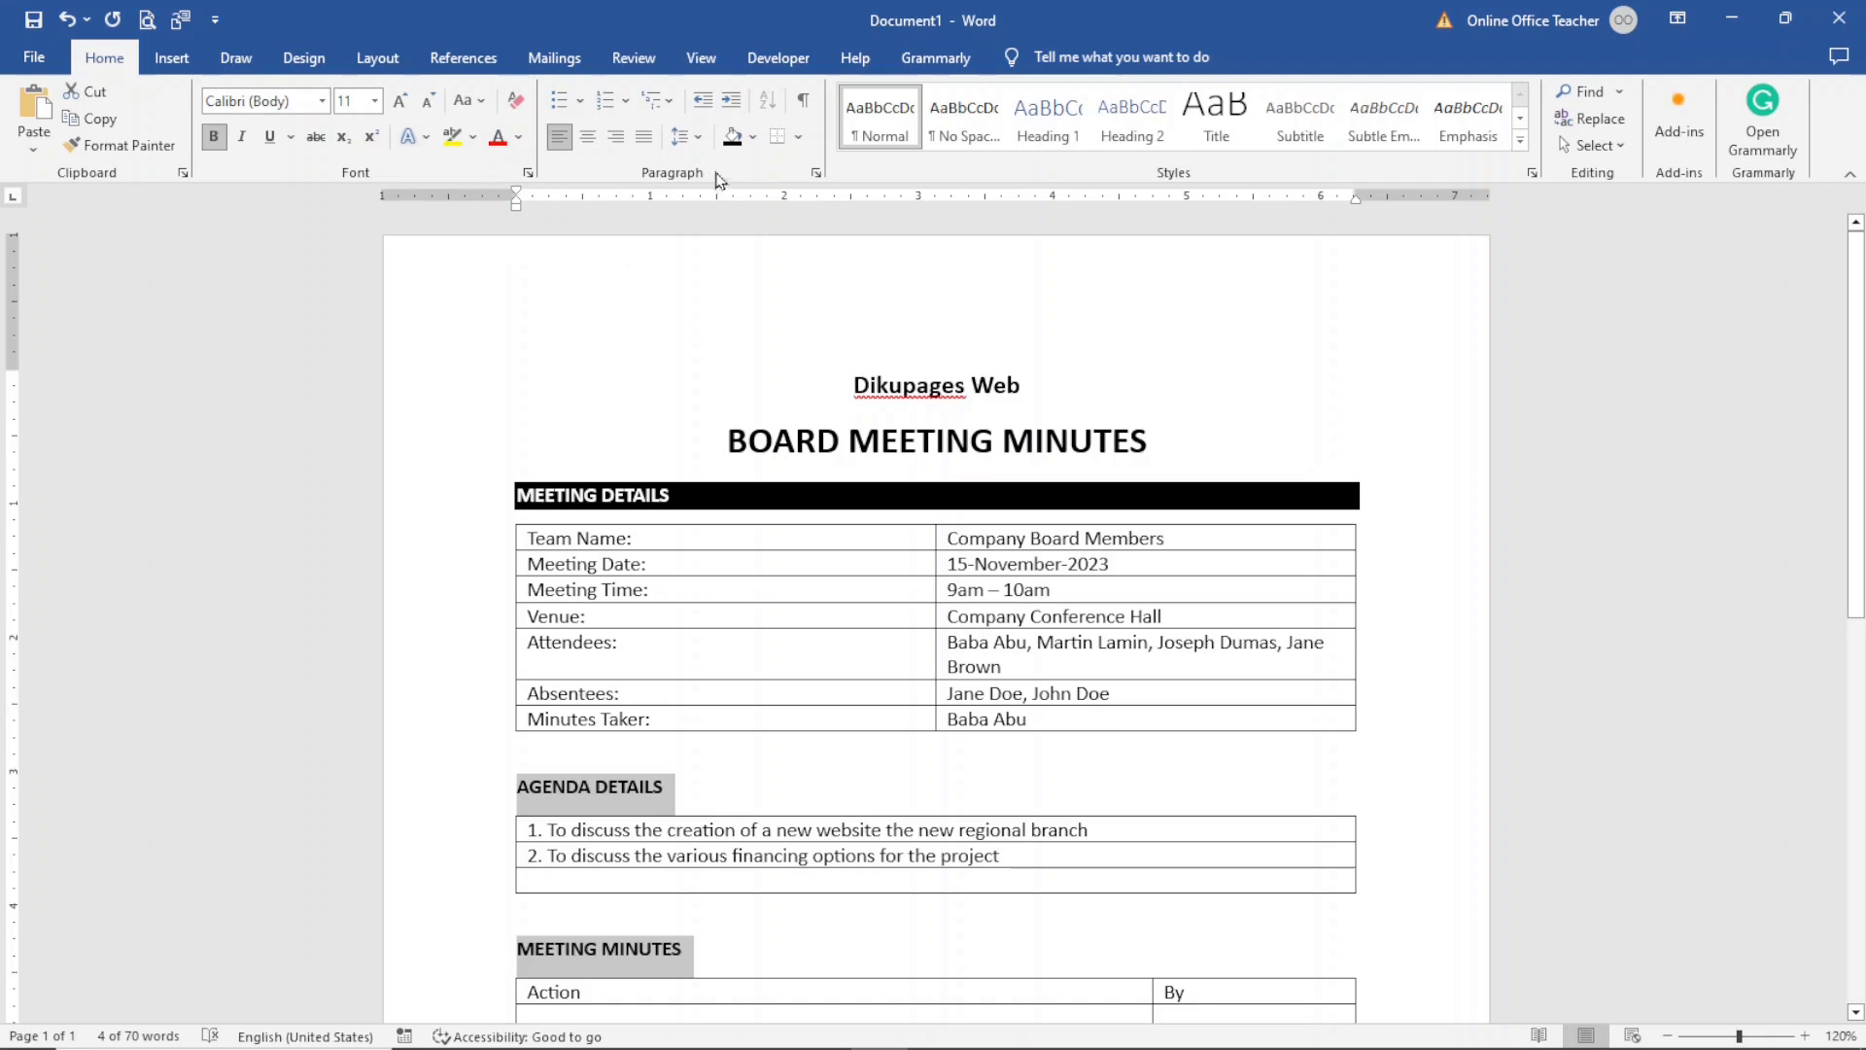
- Give the Agenda Details and Meeting Minutes headings black shading
left_click(760, 139)
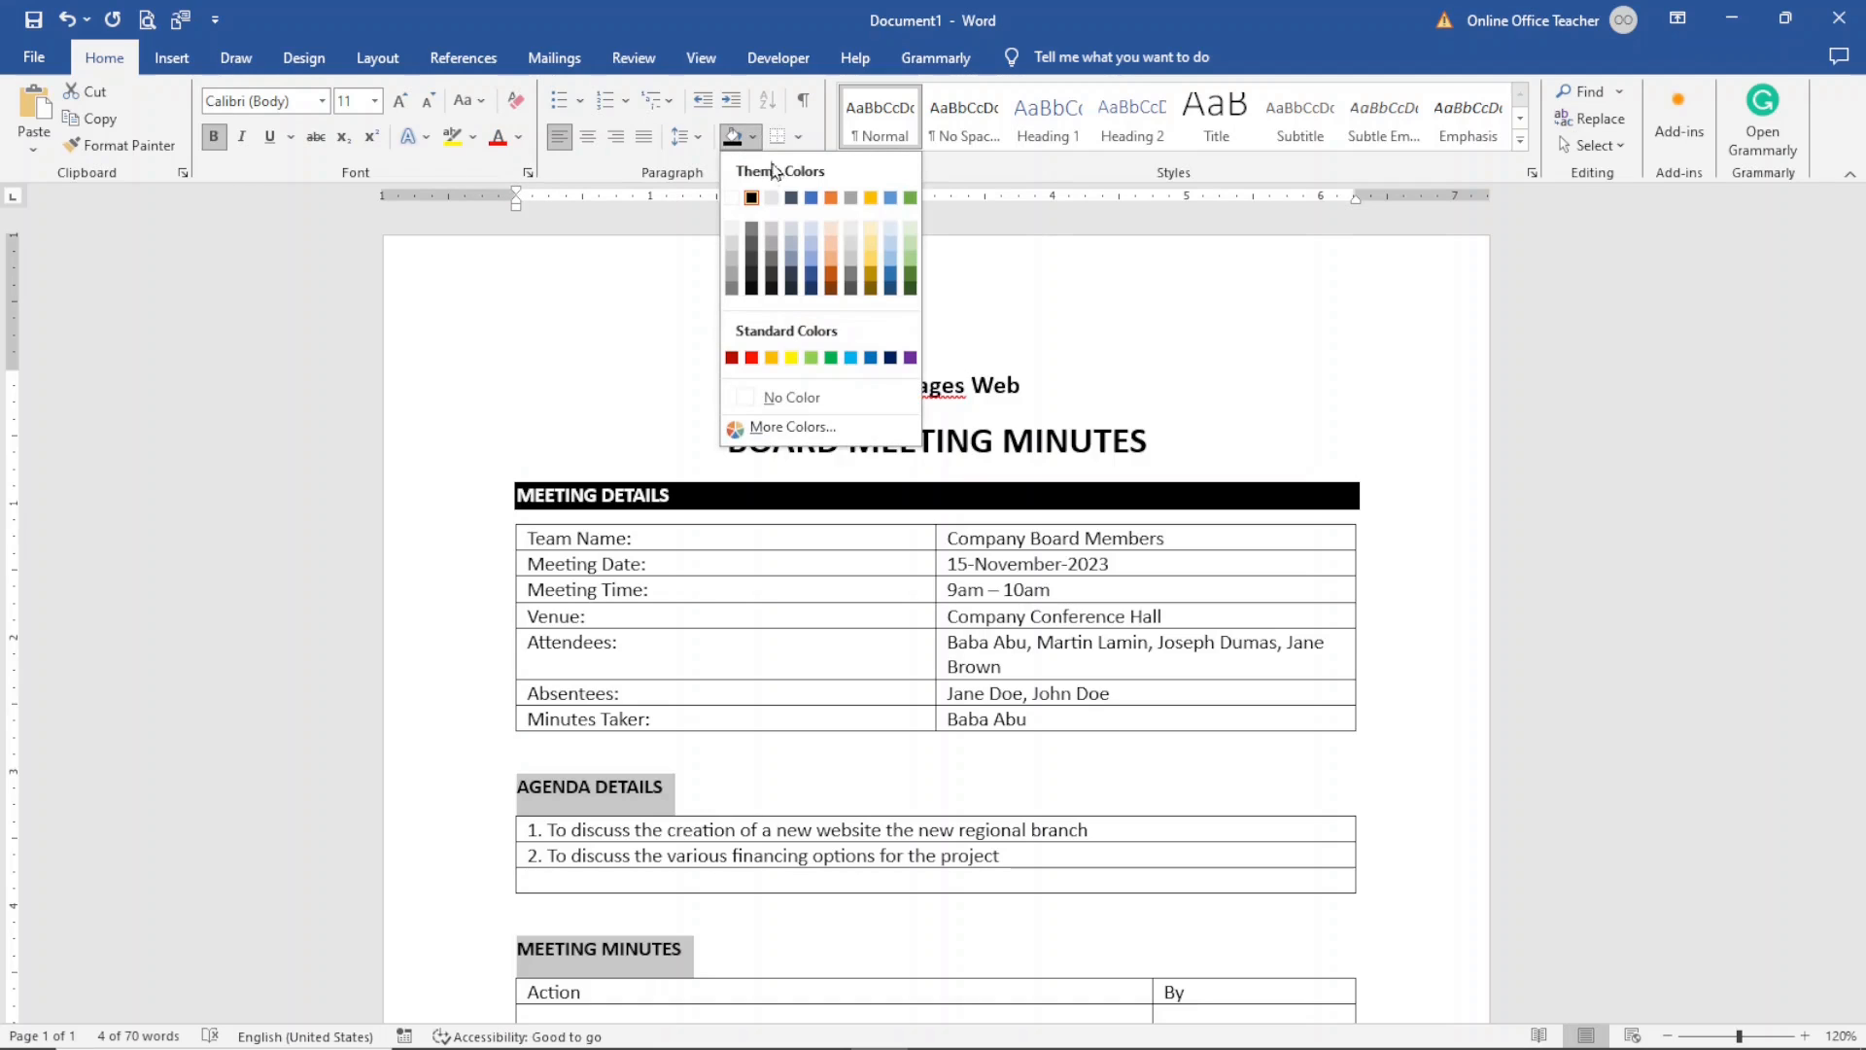
left_click(753, 198)
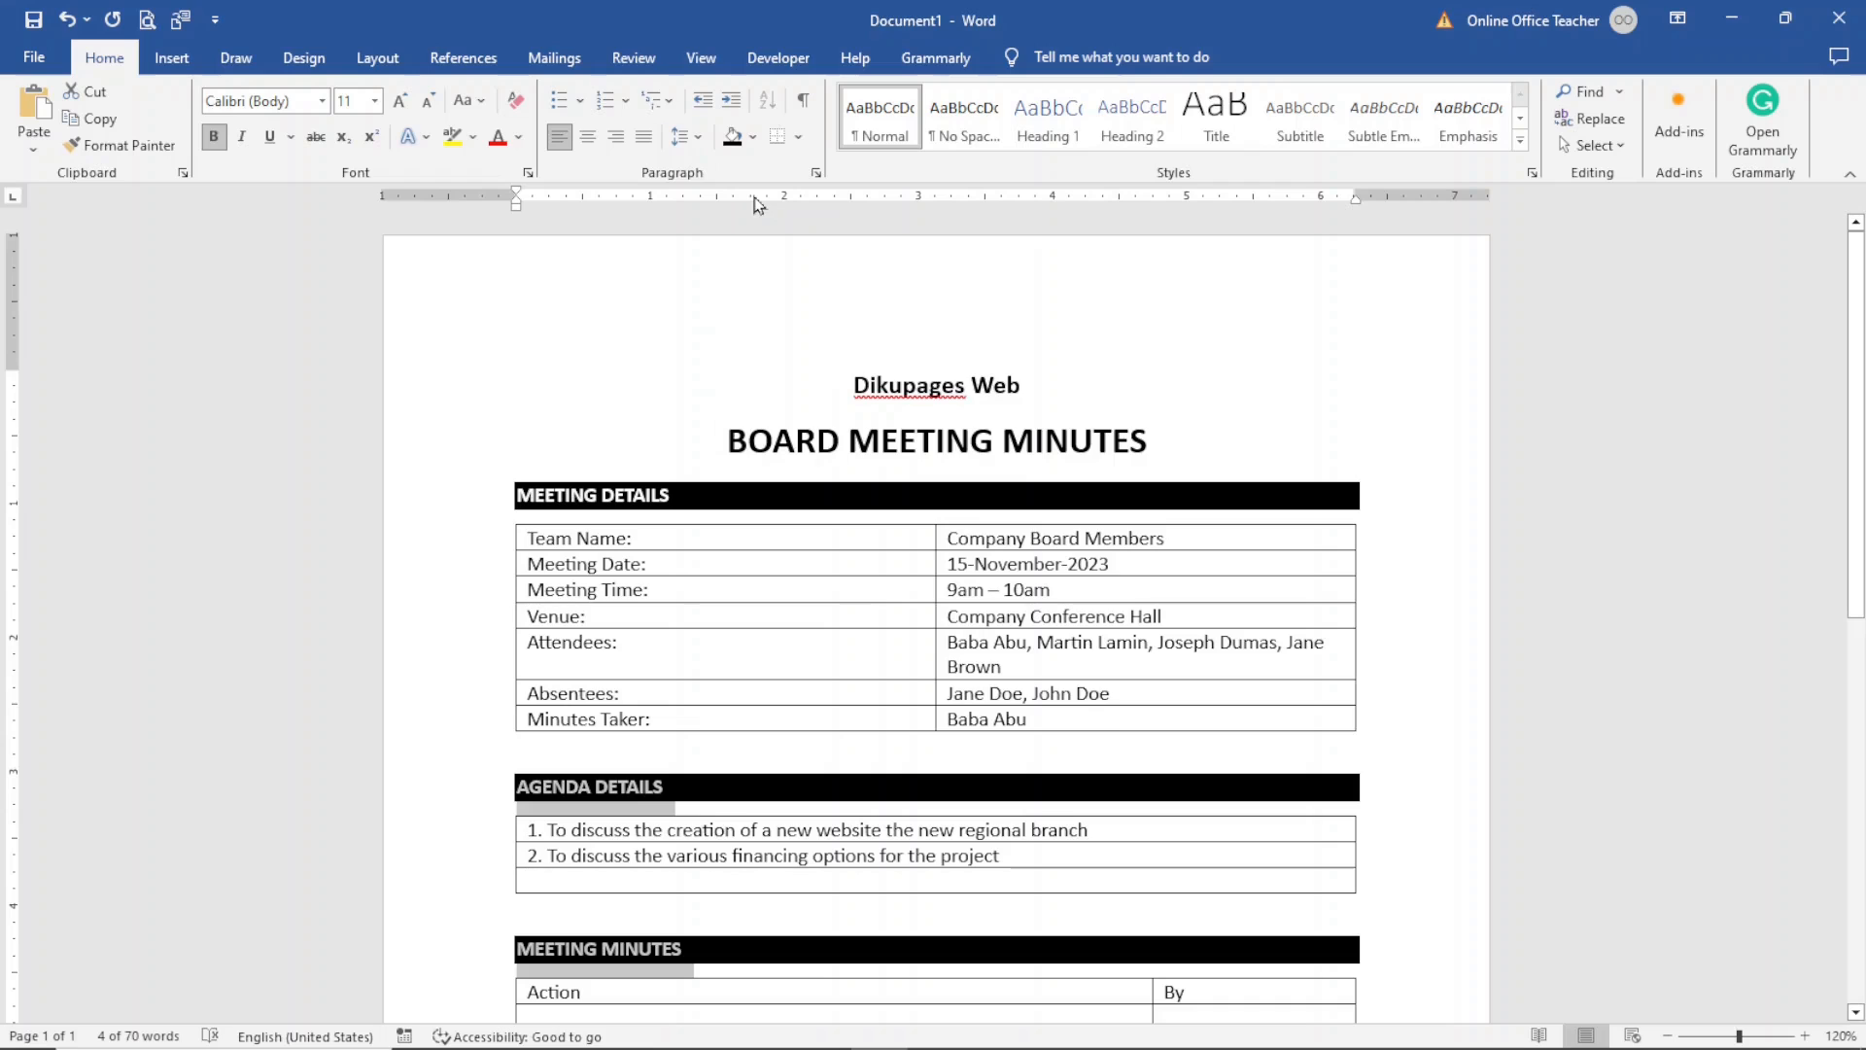
left_click(972, 622)
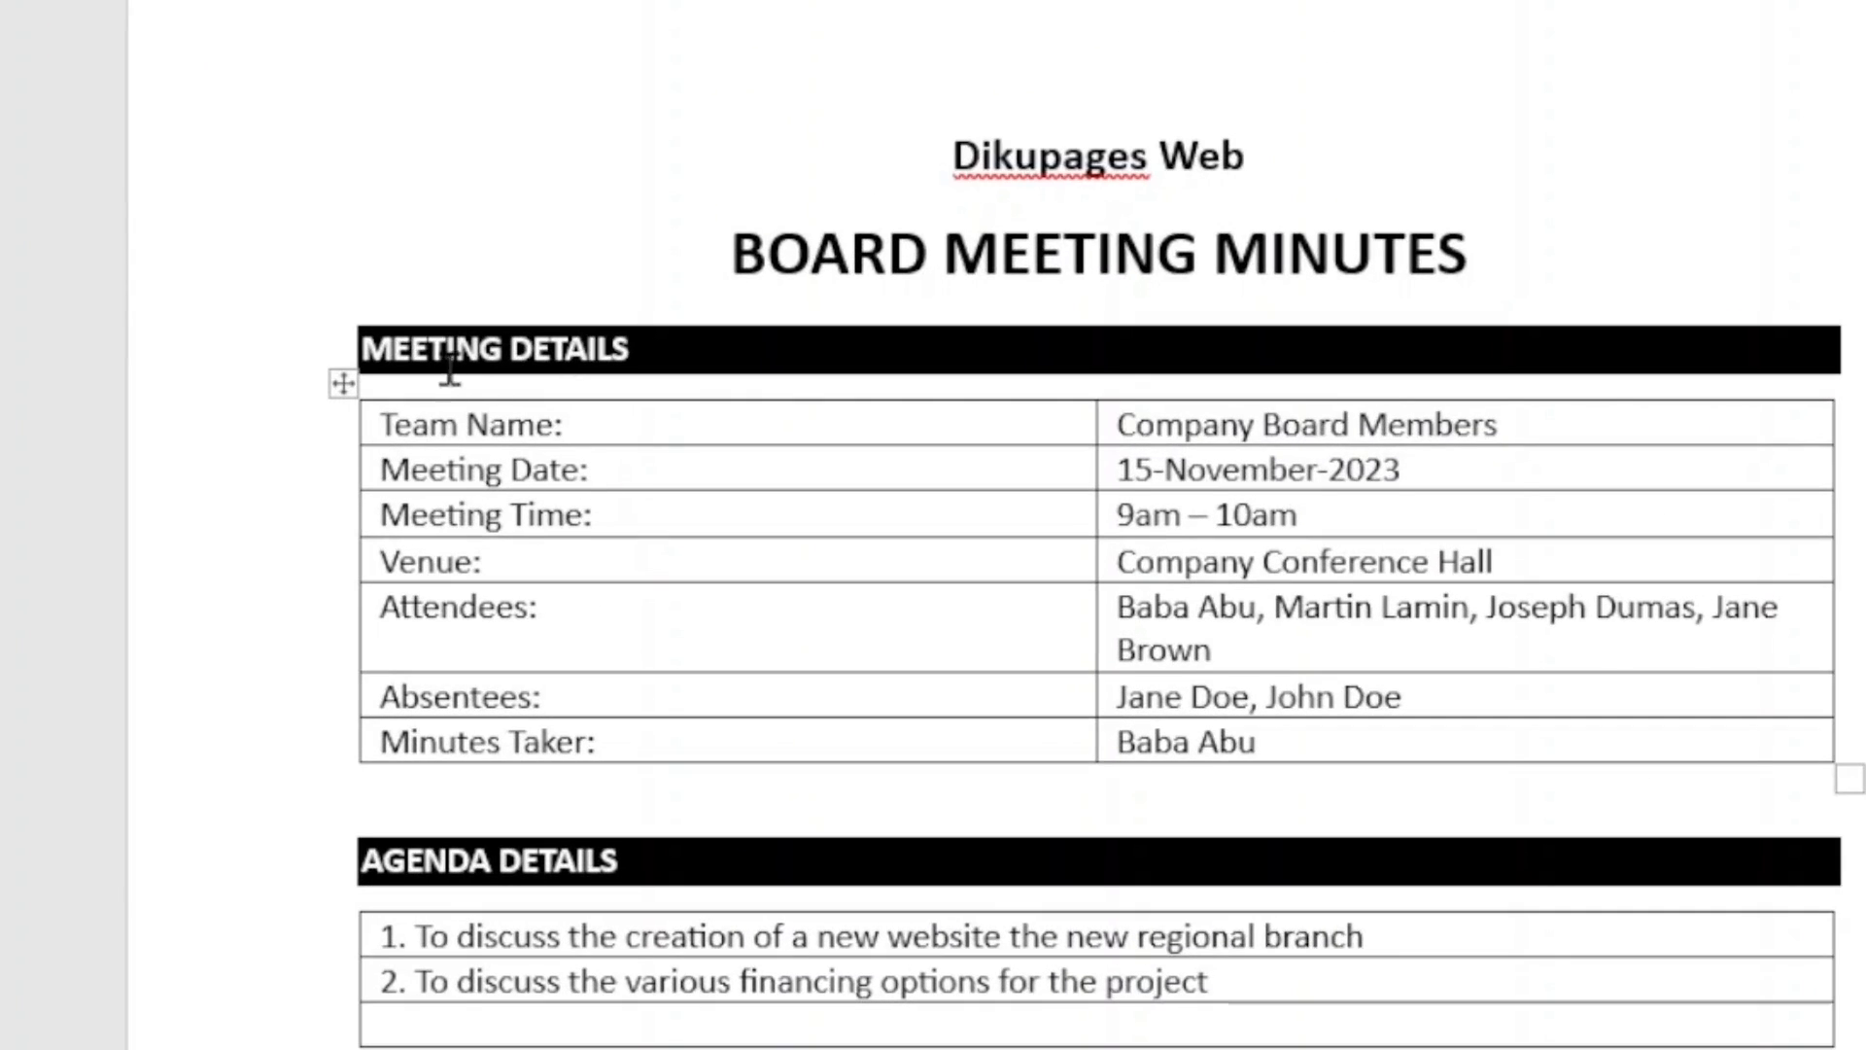
- Set the meeting details table's row height to 0.3" and align its cell text center left
left_click(344, 385)
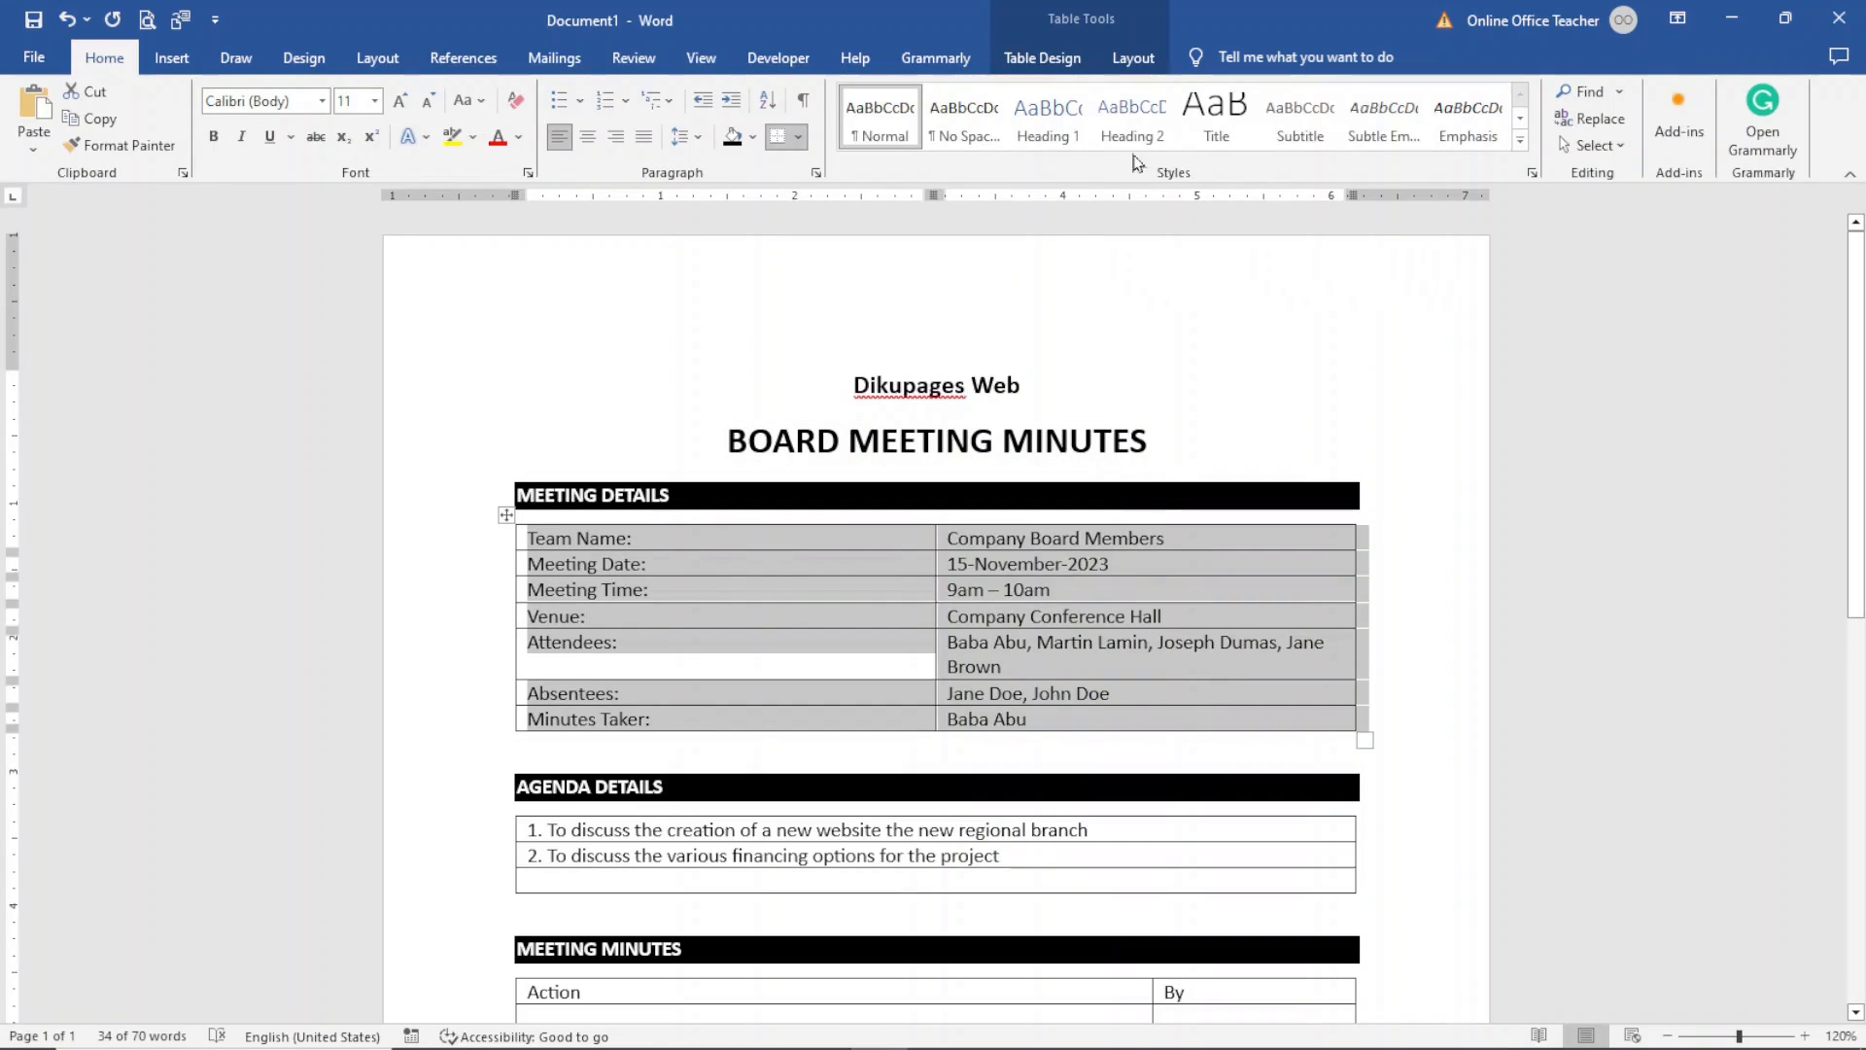
left_click(1133, 58)
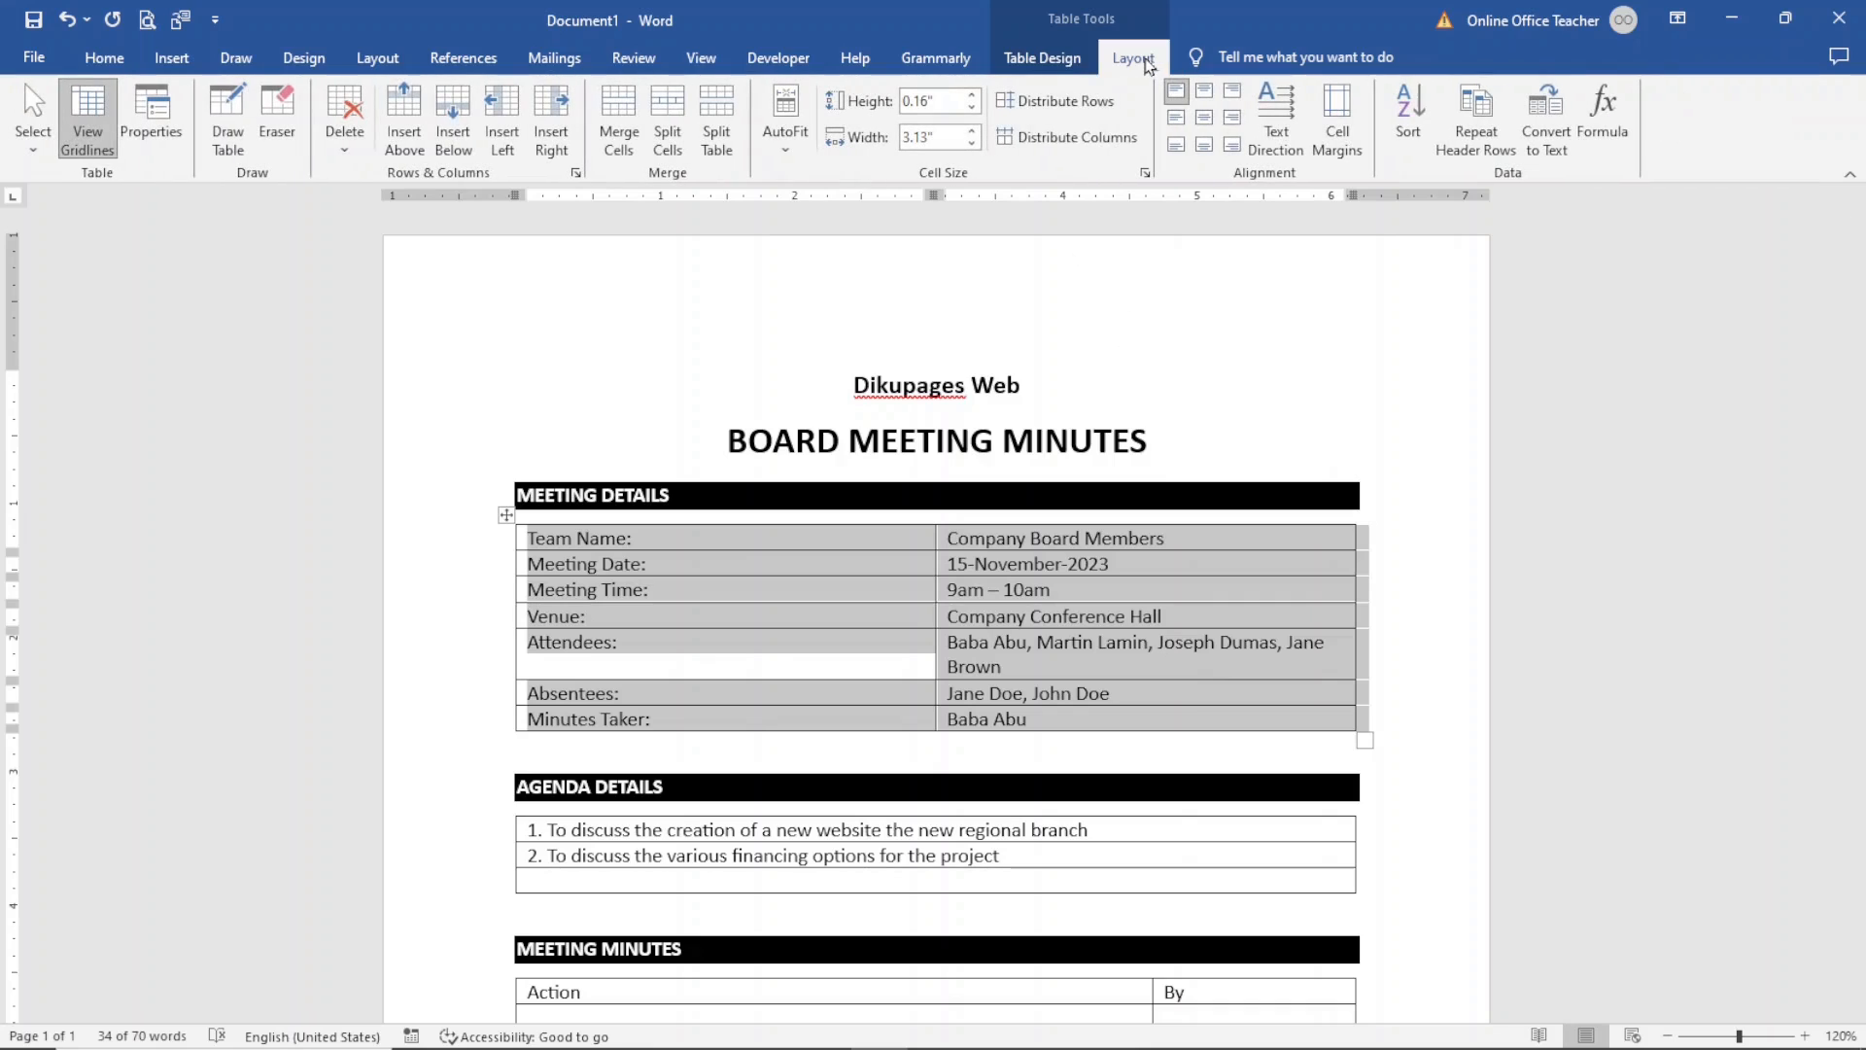
left_click(973, 95)
left_click(973, 96)
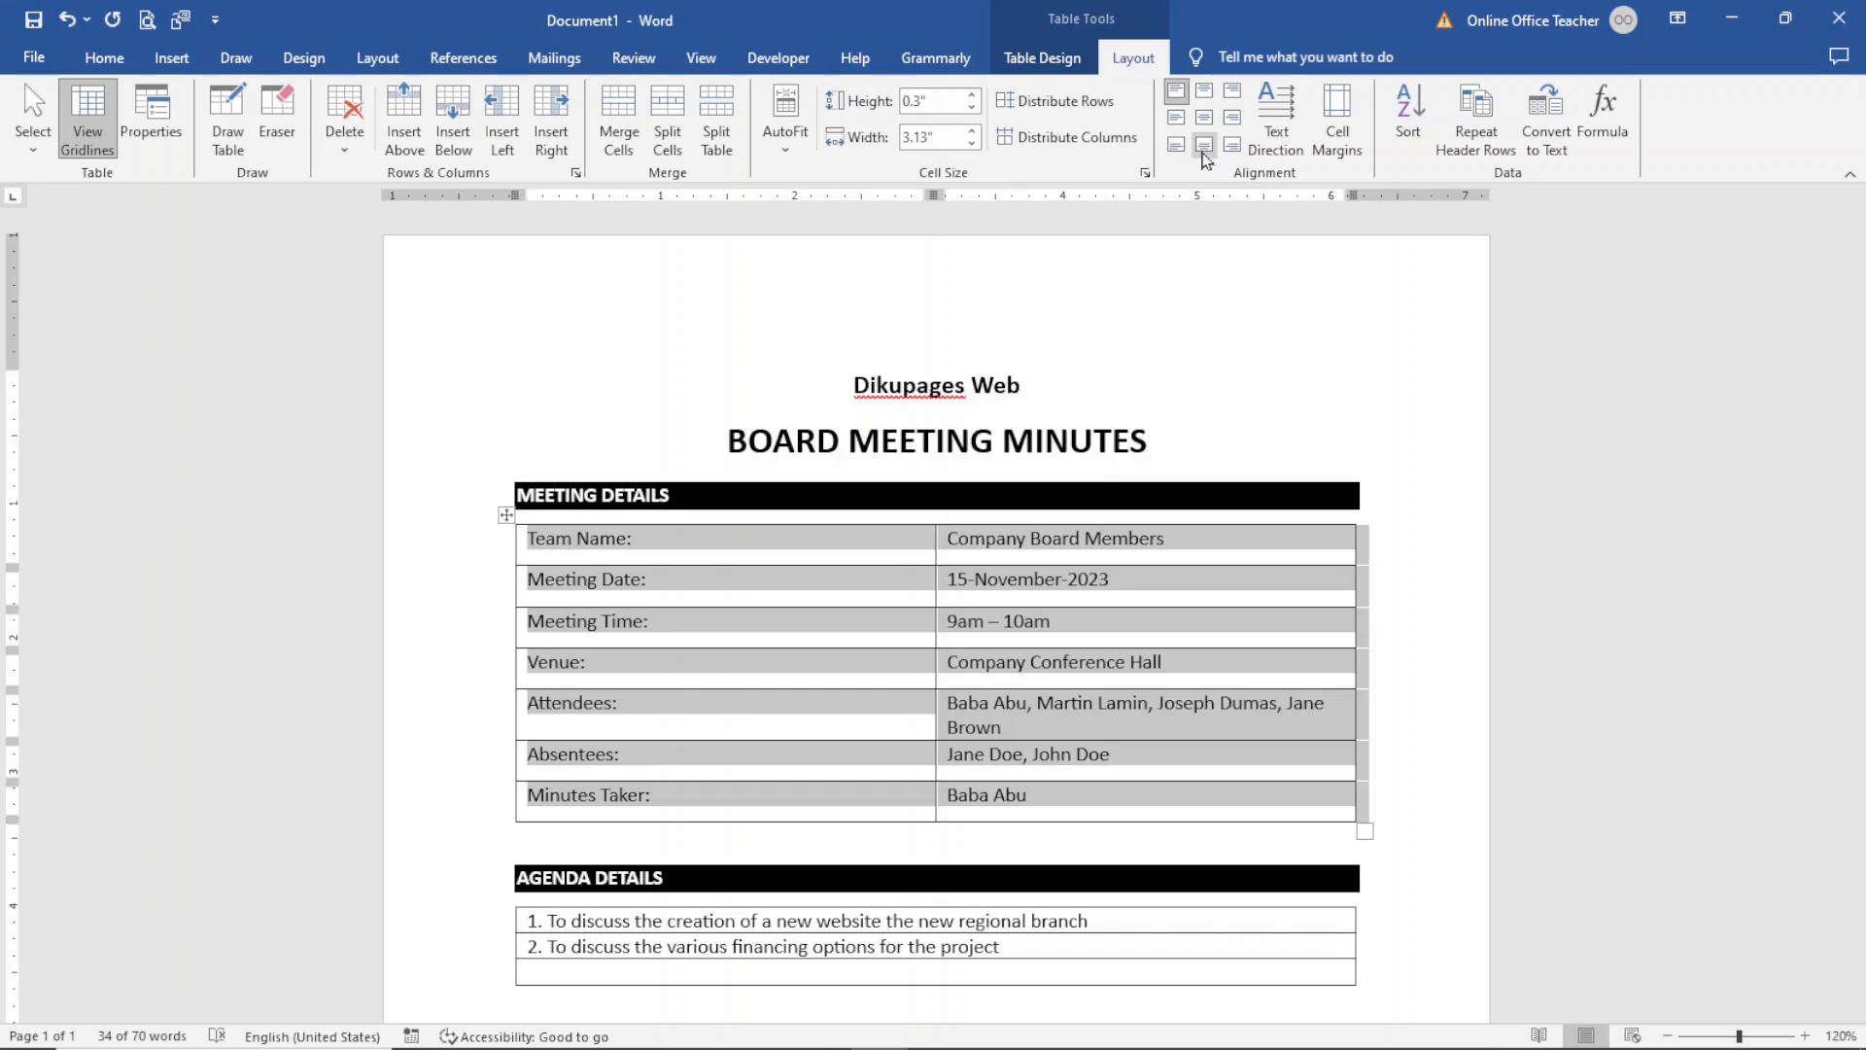
left_click(1177, 119)
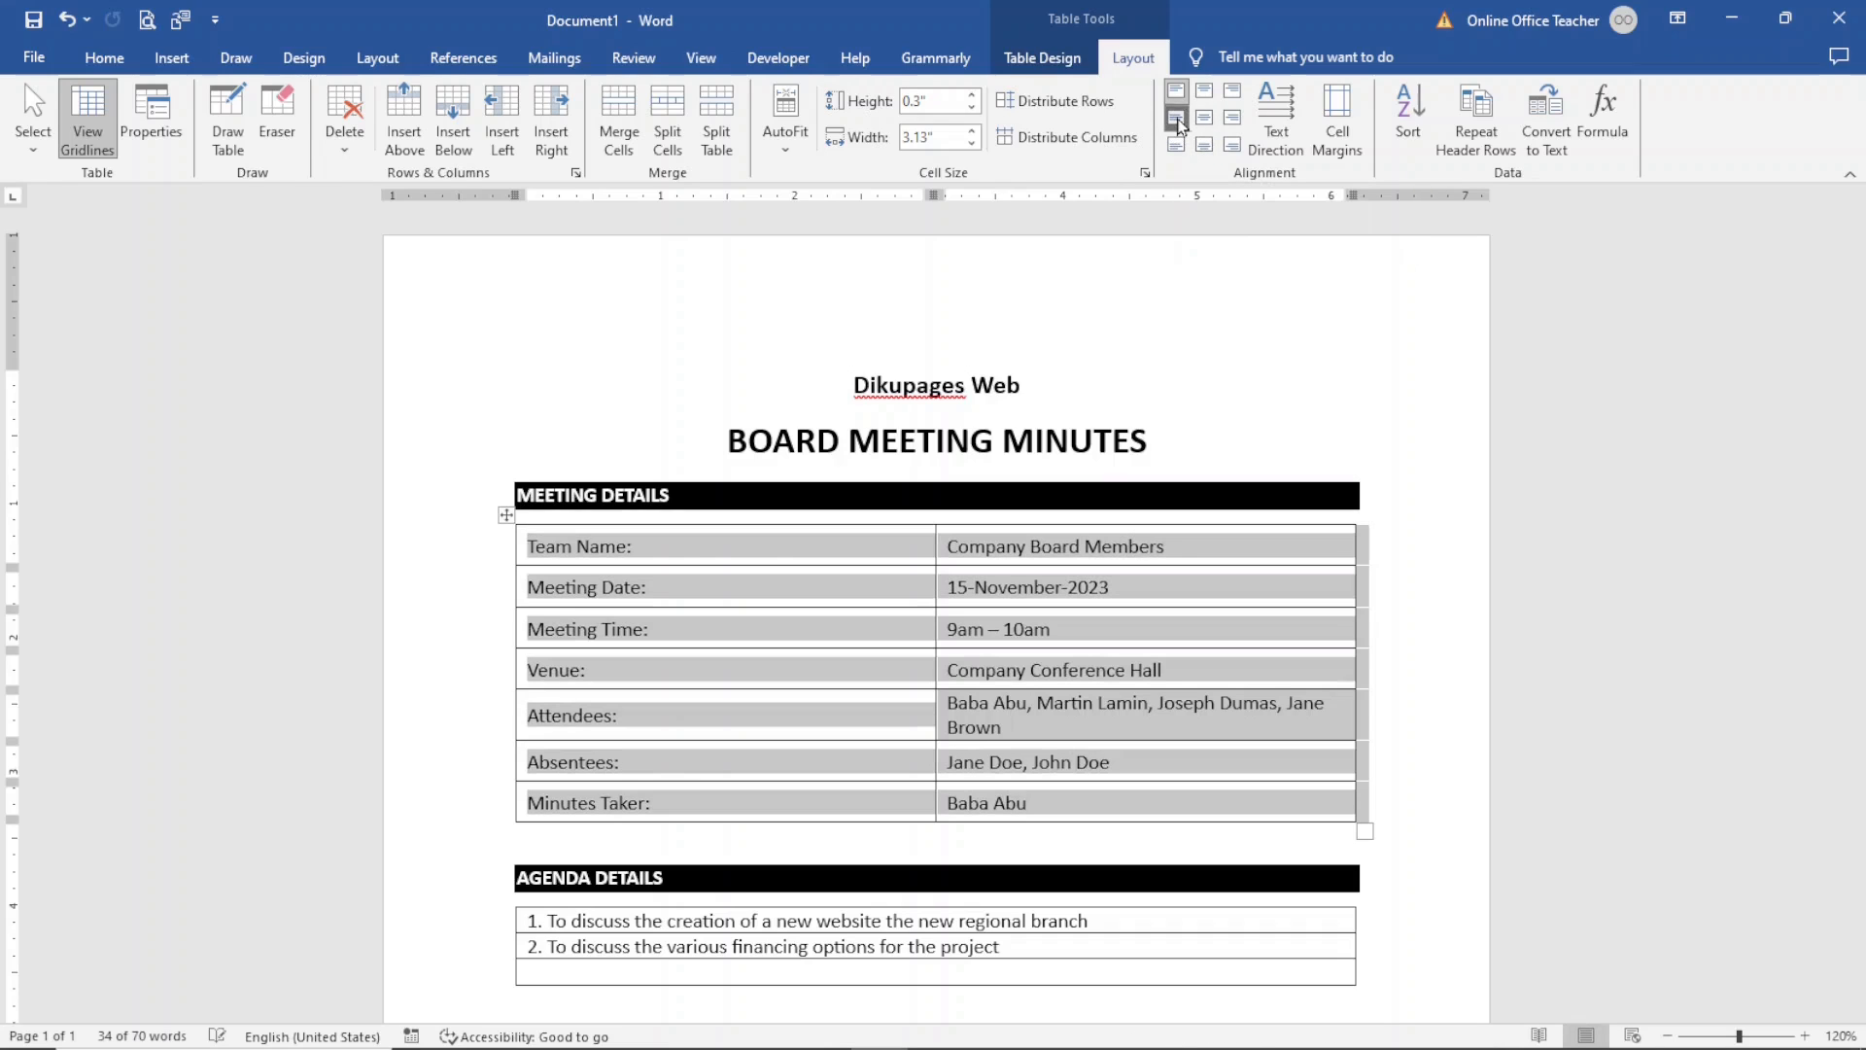
- Make the labels in the first column of the meeting details table bold
left_click(732, 556)
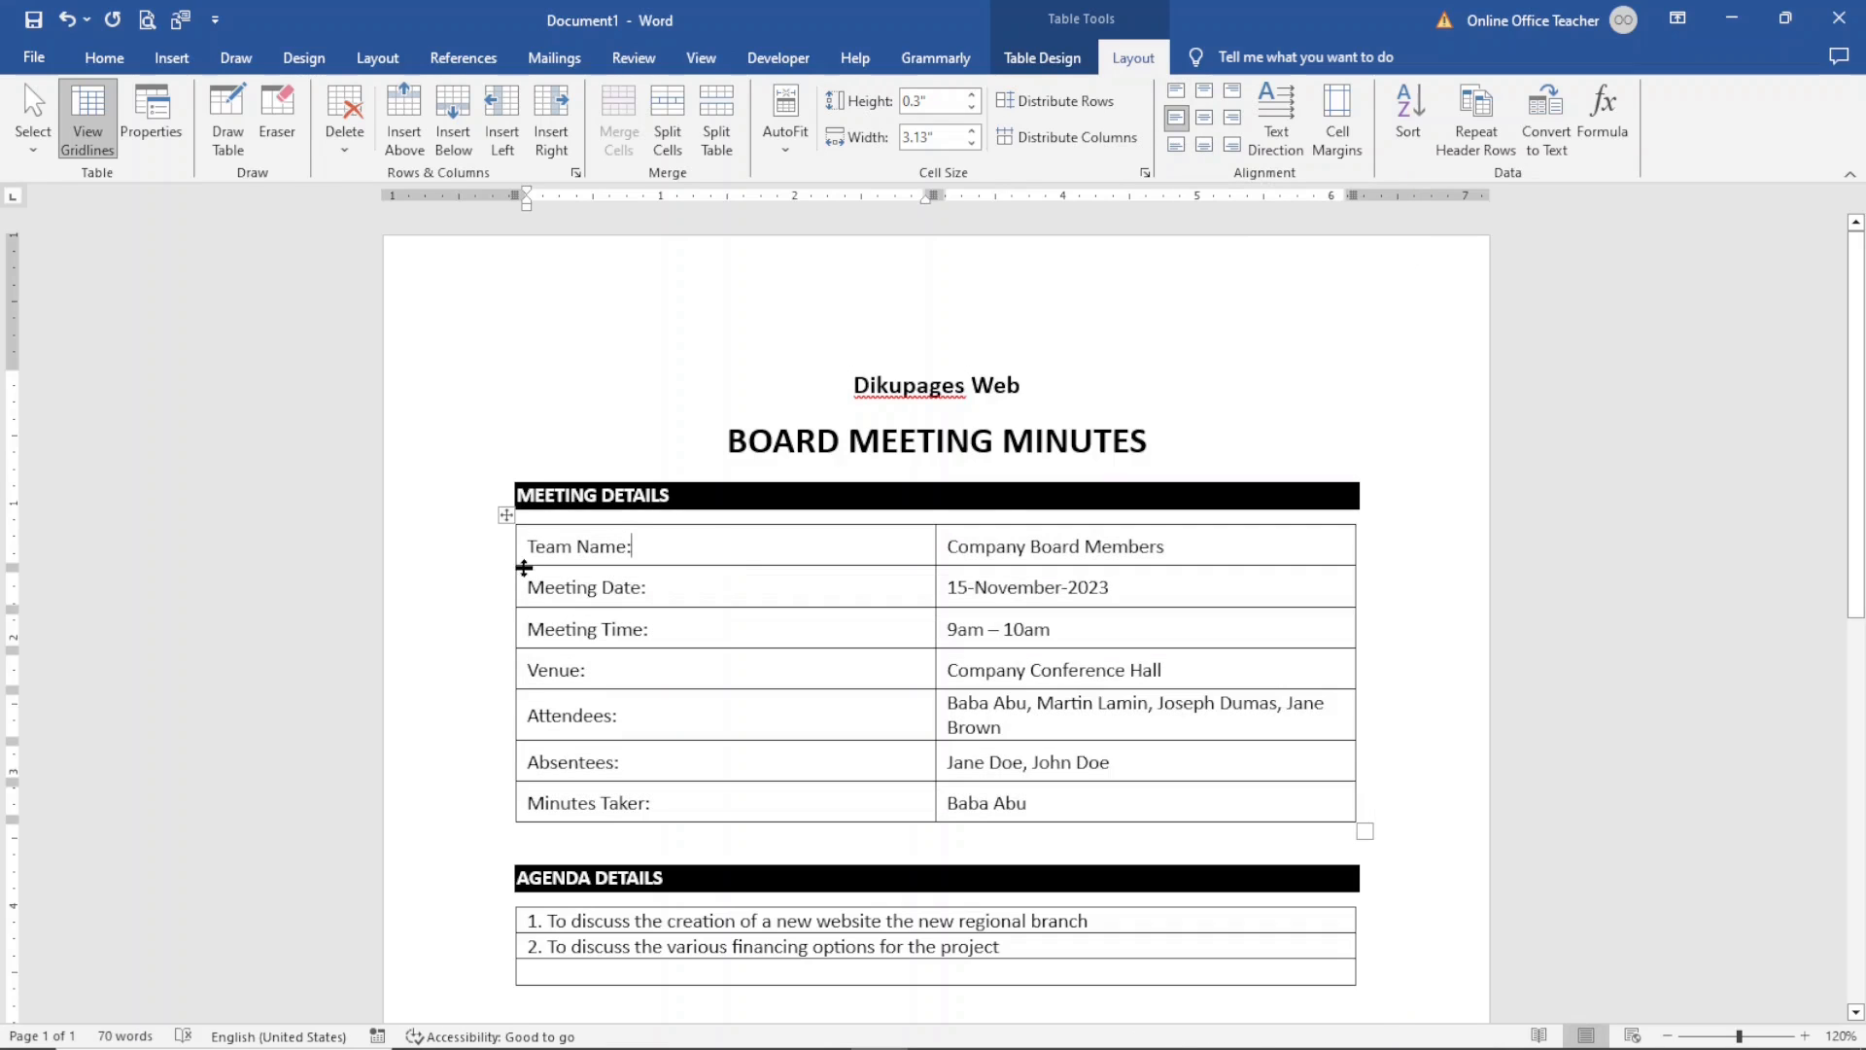
left_click_drag(529, 544, 687, 822)
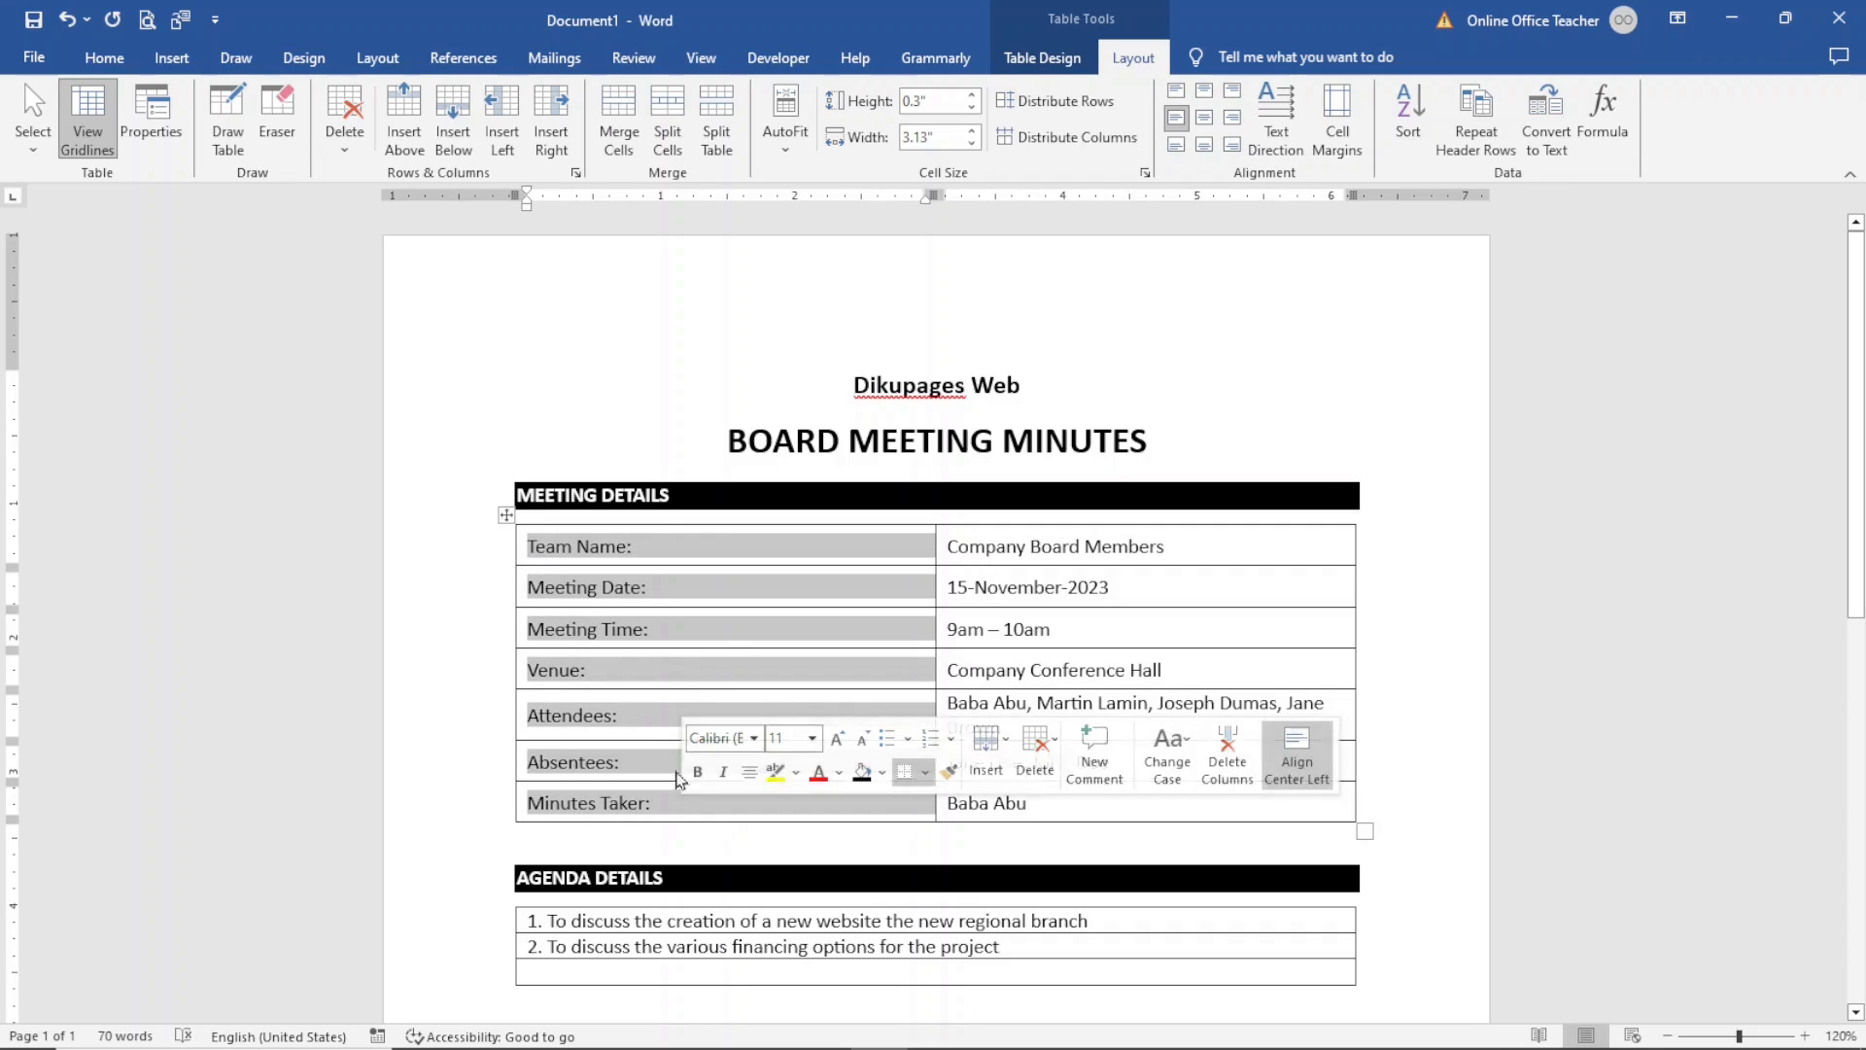
left_click(137, 64)
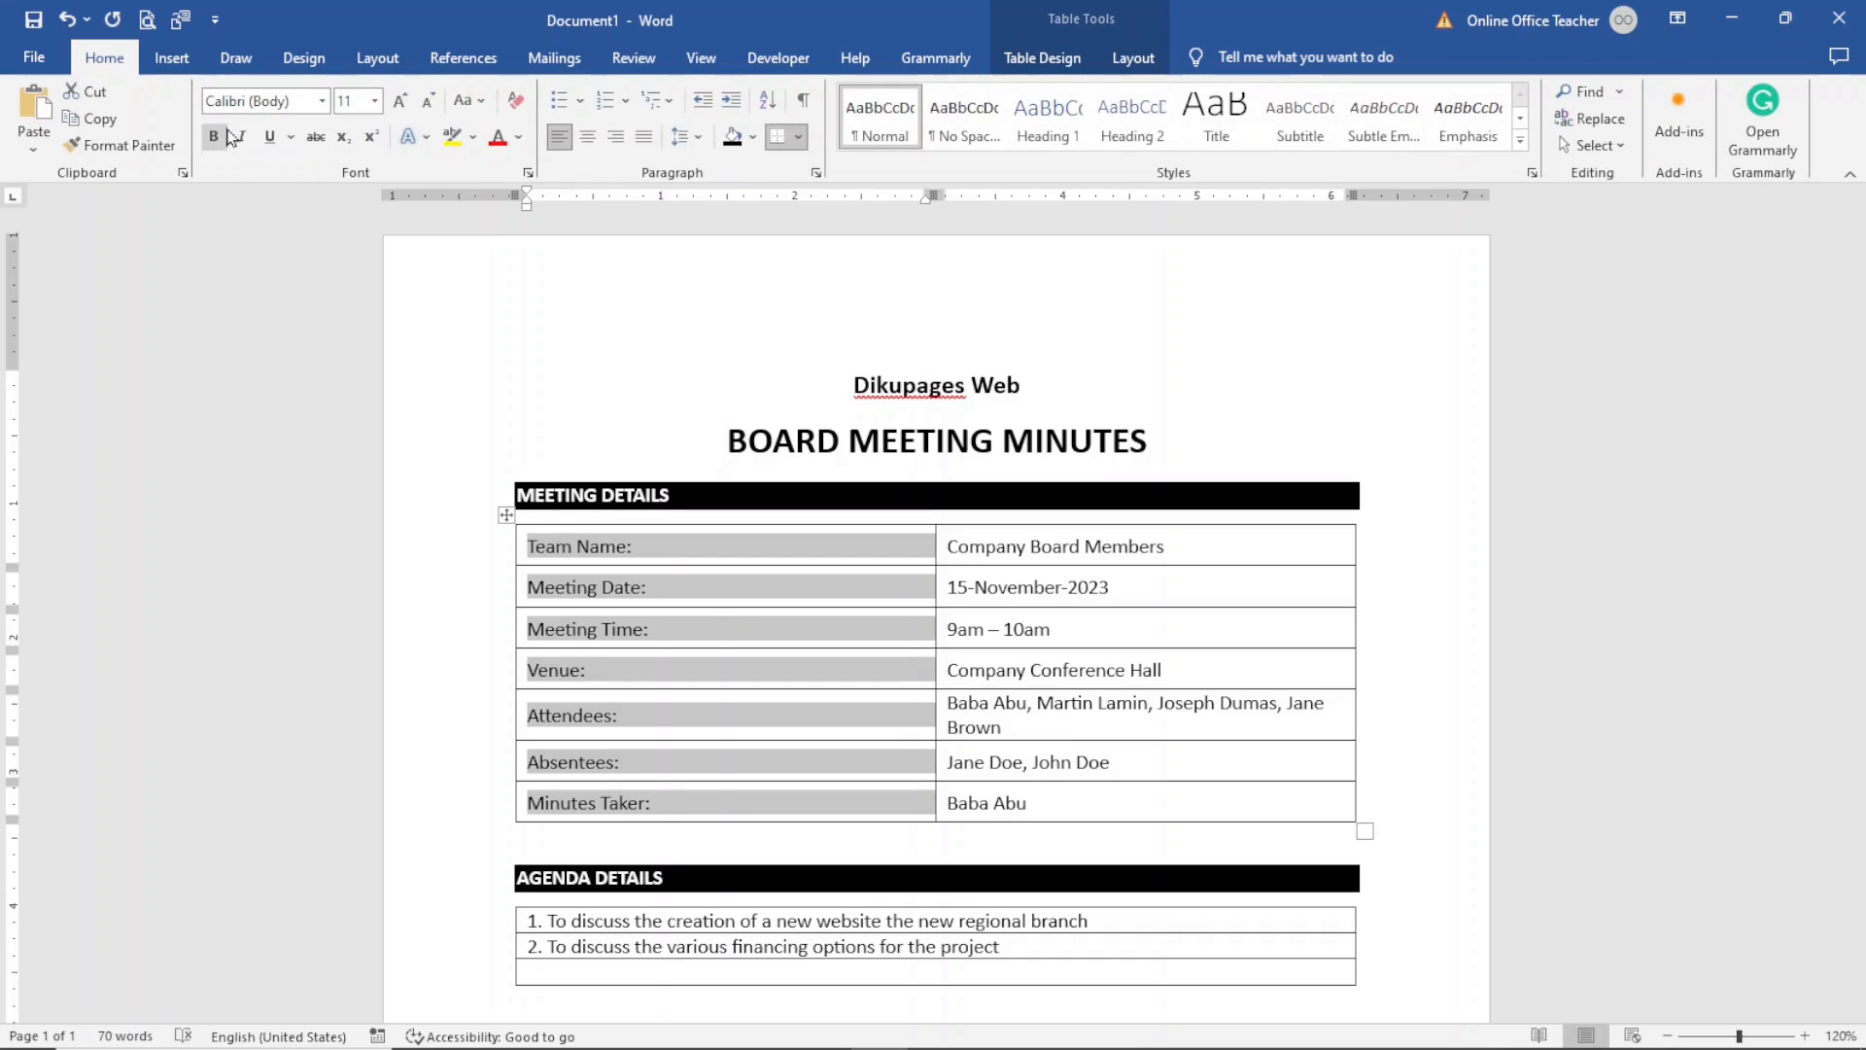
left_click(213, 136)
- Set the agenda details table's row height to 0.3" and align its cell text center left
left_click_drag(1860, 365, 1860, 501)
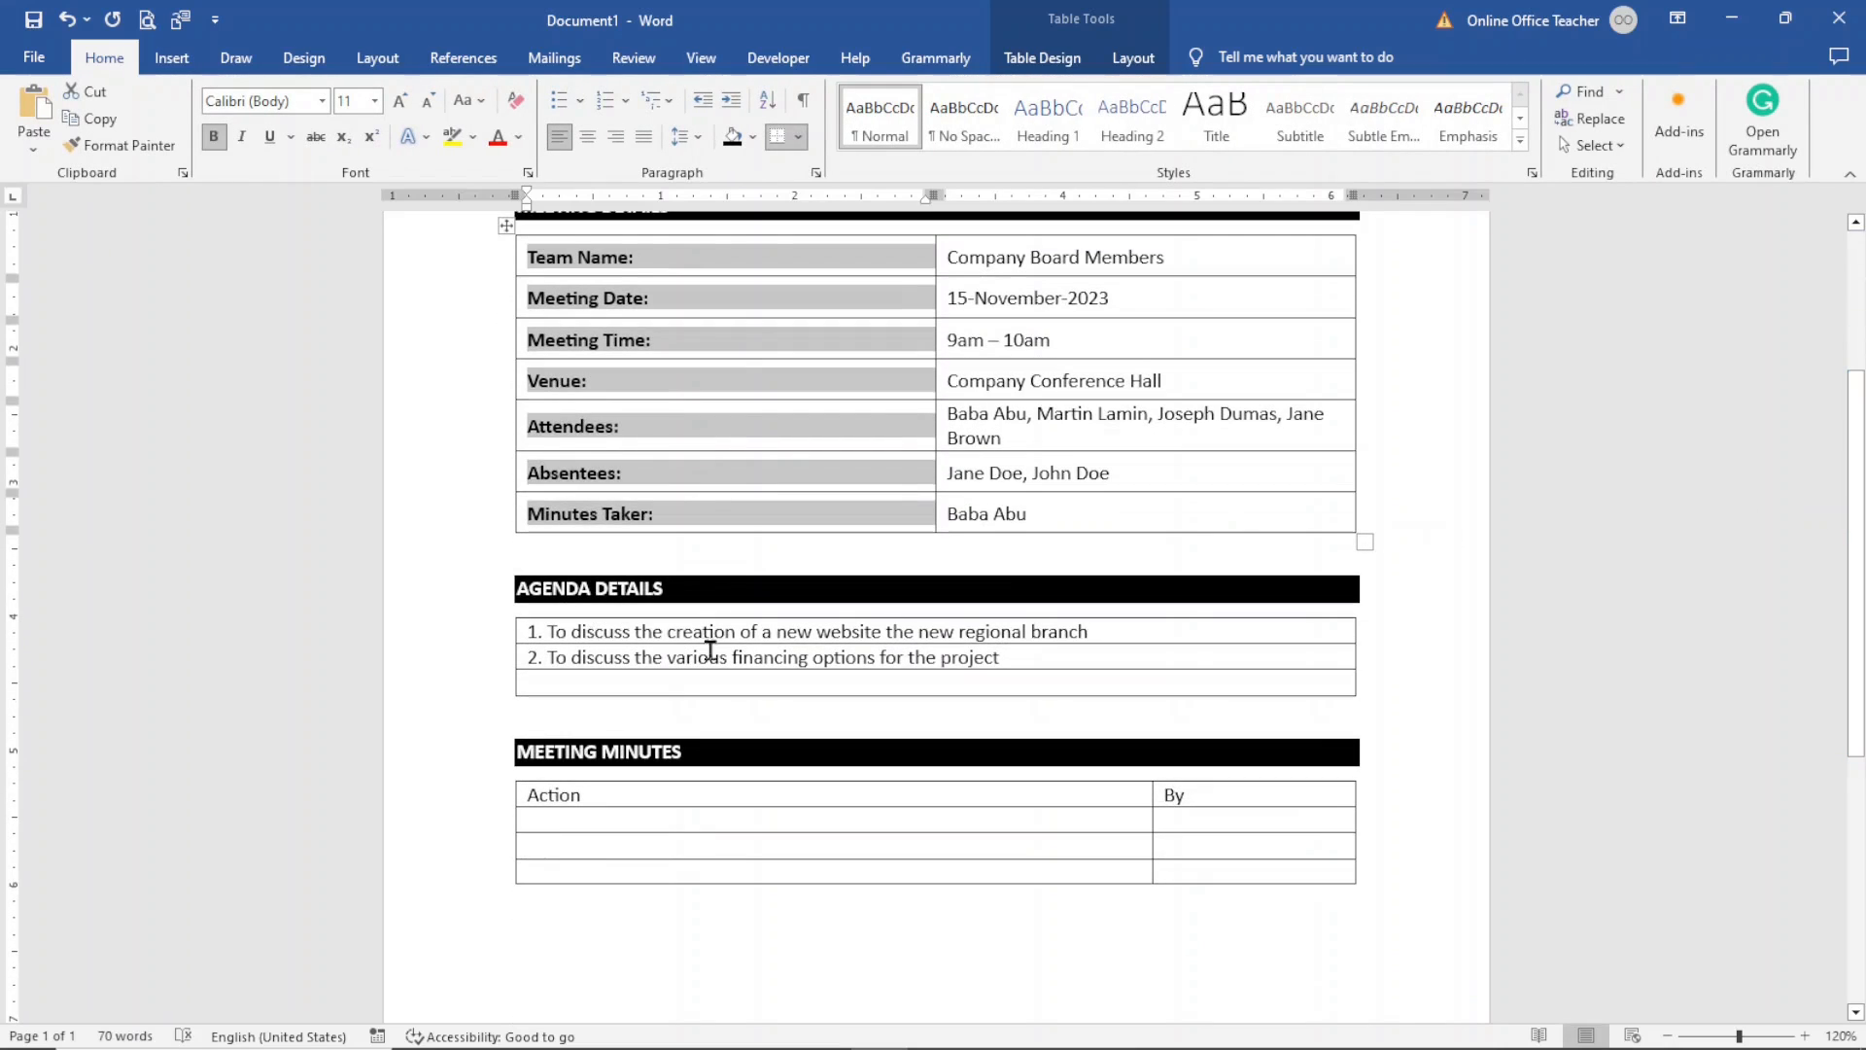
left_click(583, 631)
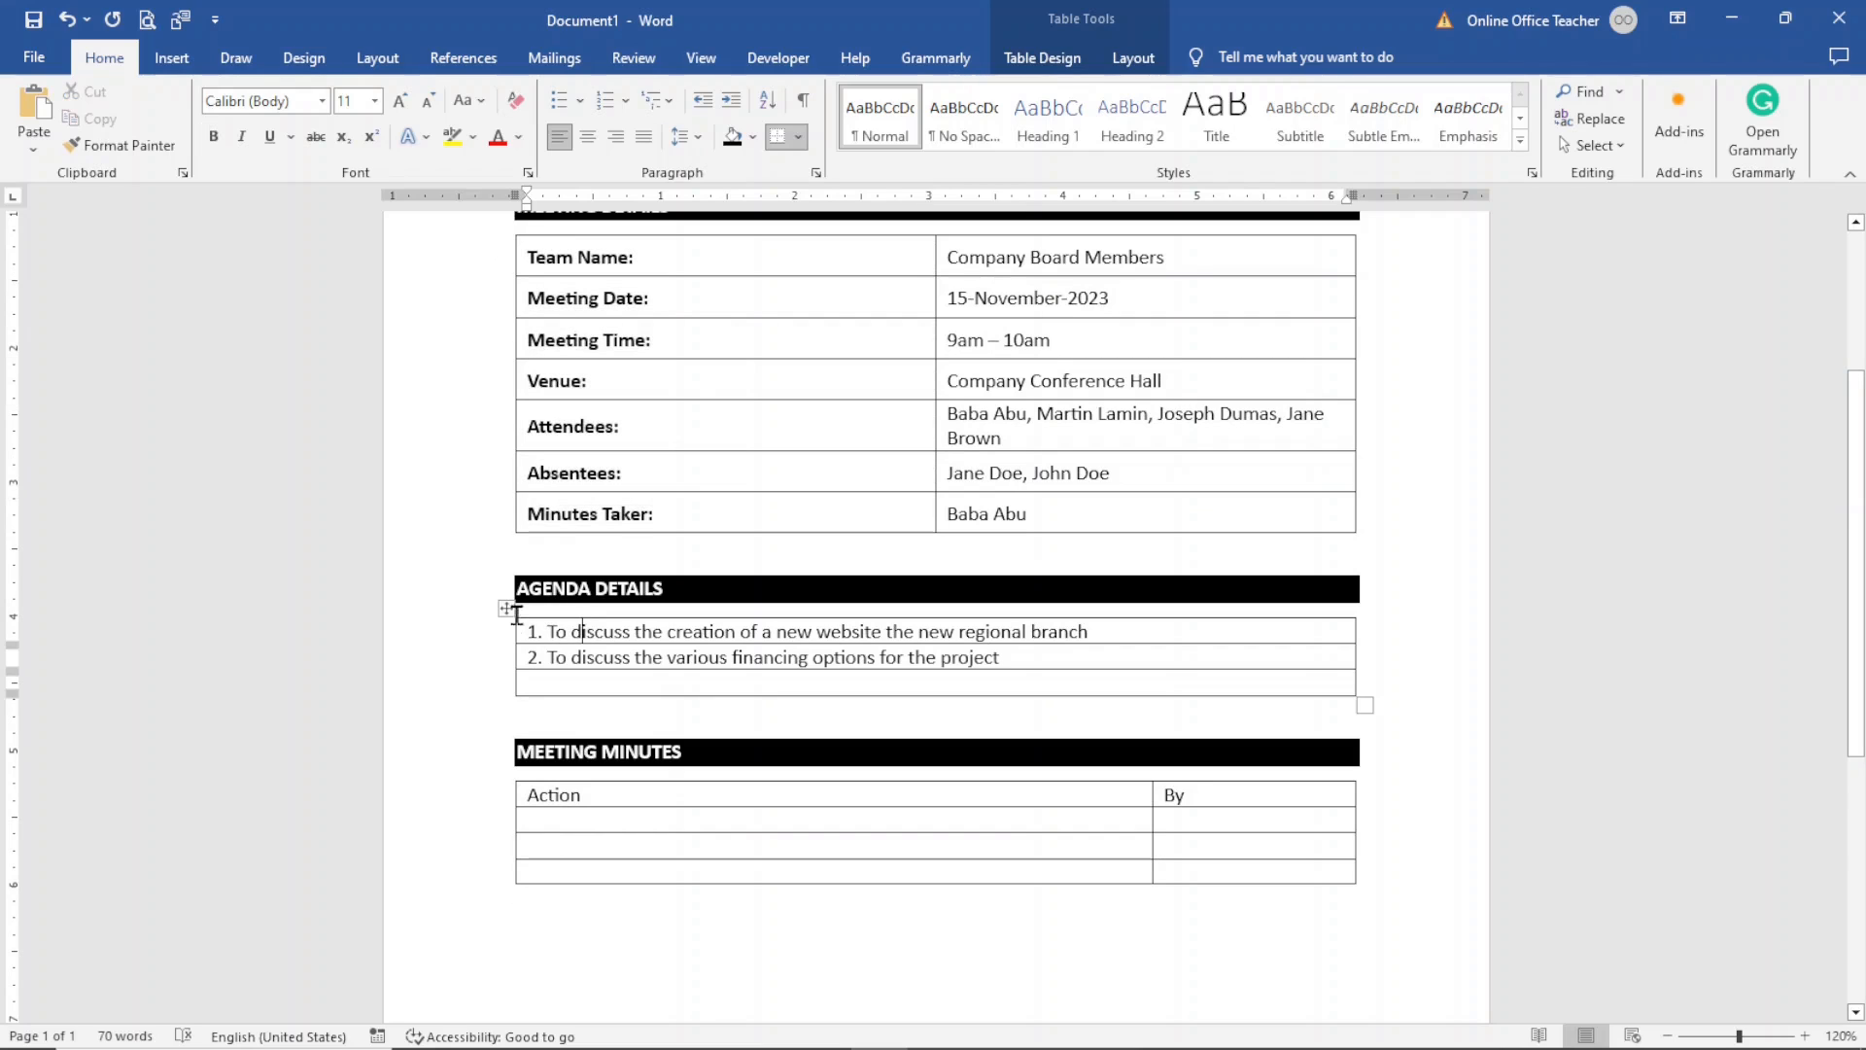
left_click(505, 609)
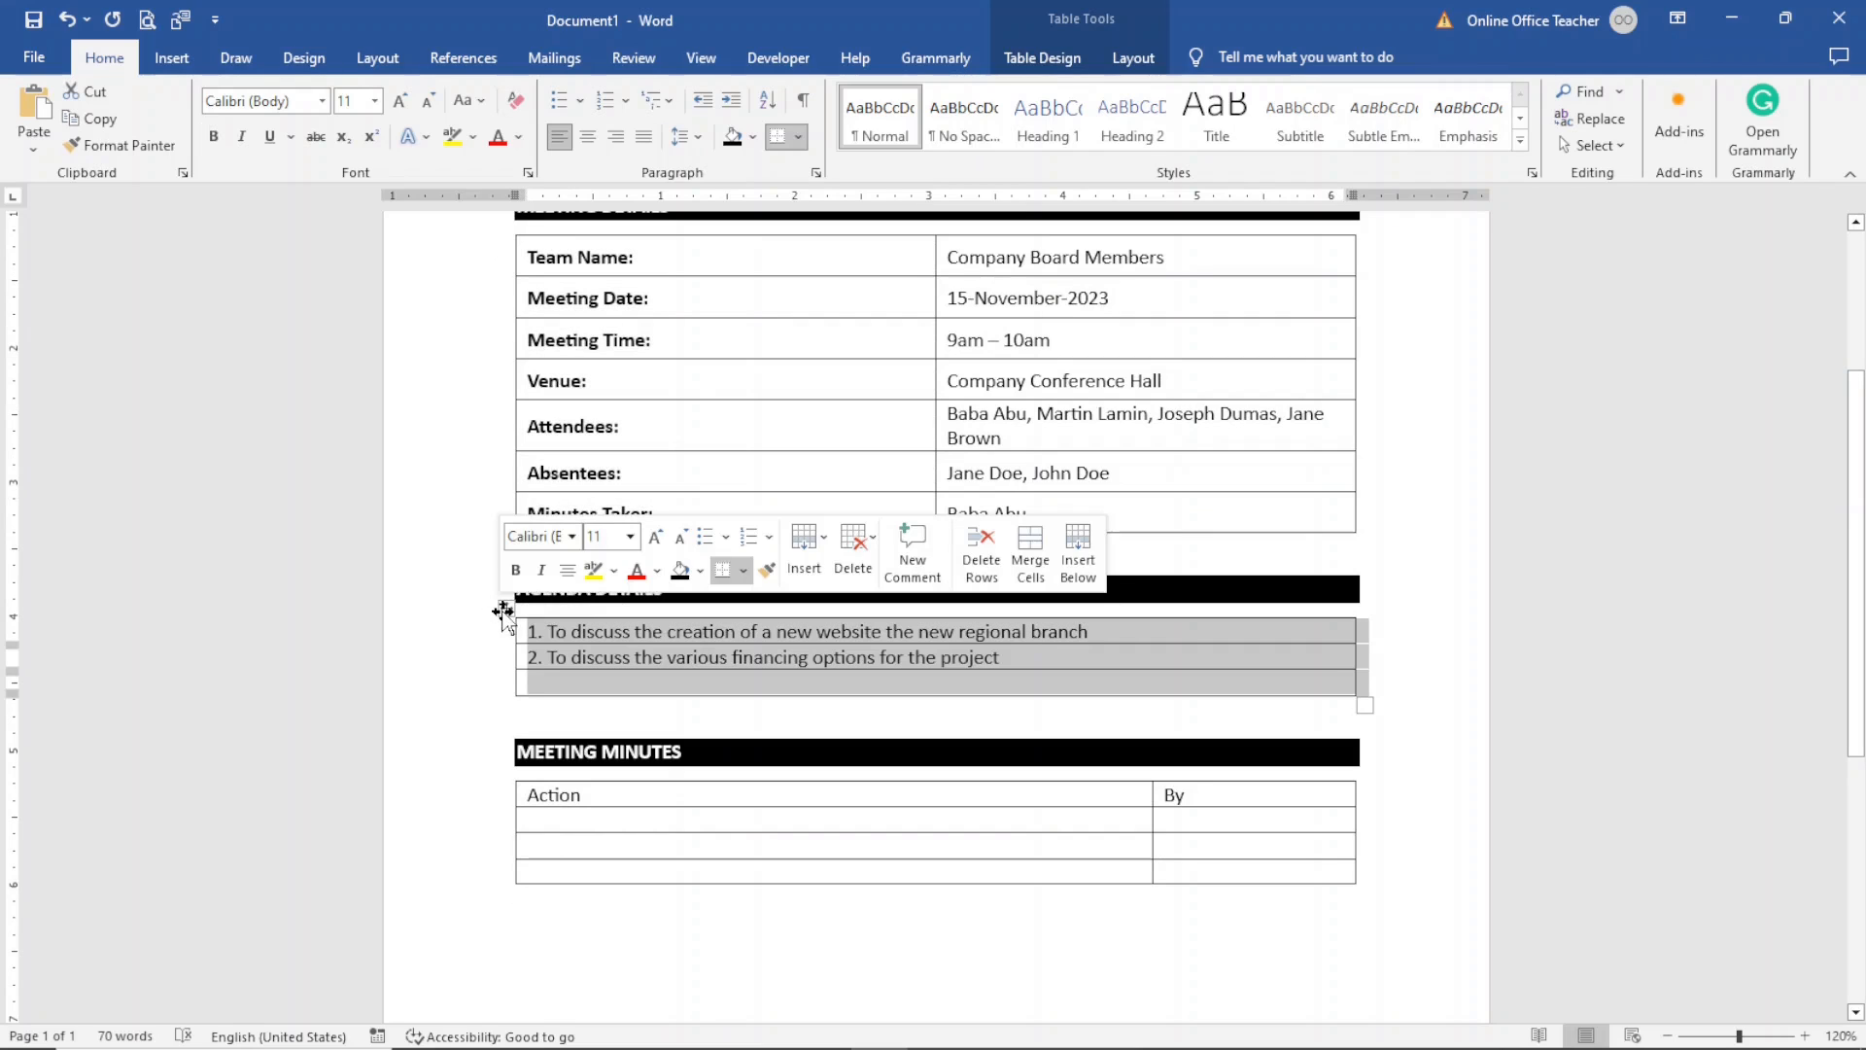
left_click(1133, 59)
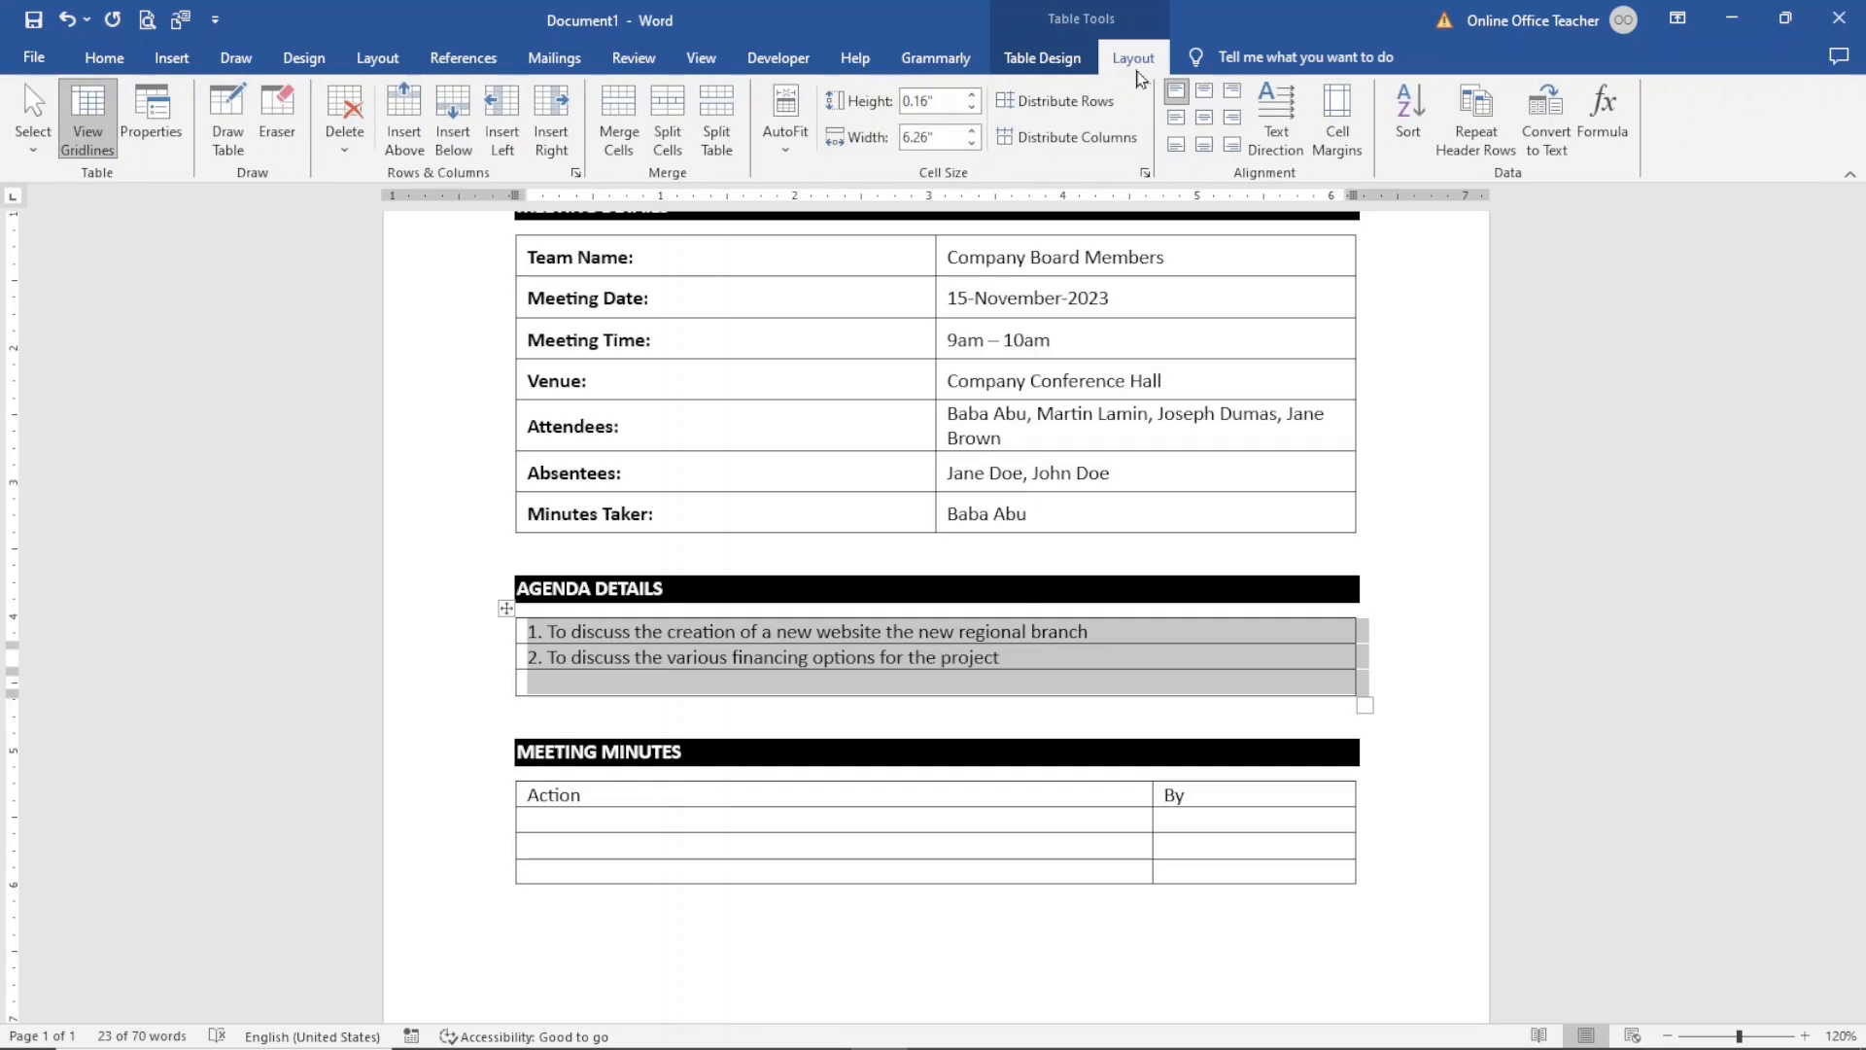
left_click(971, 95)
left_click(971, 96)
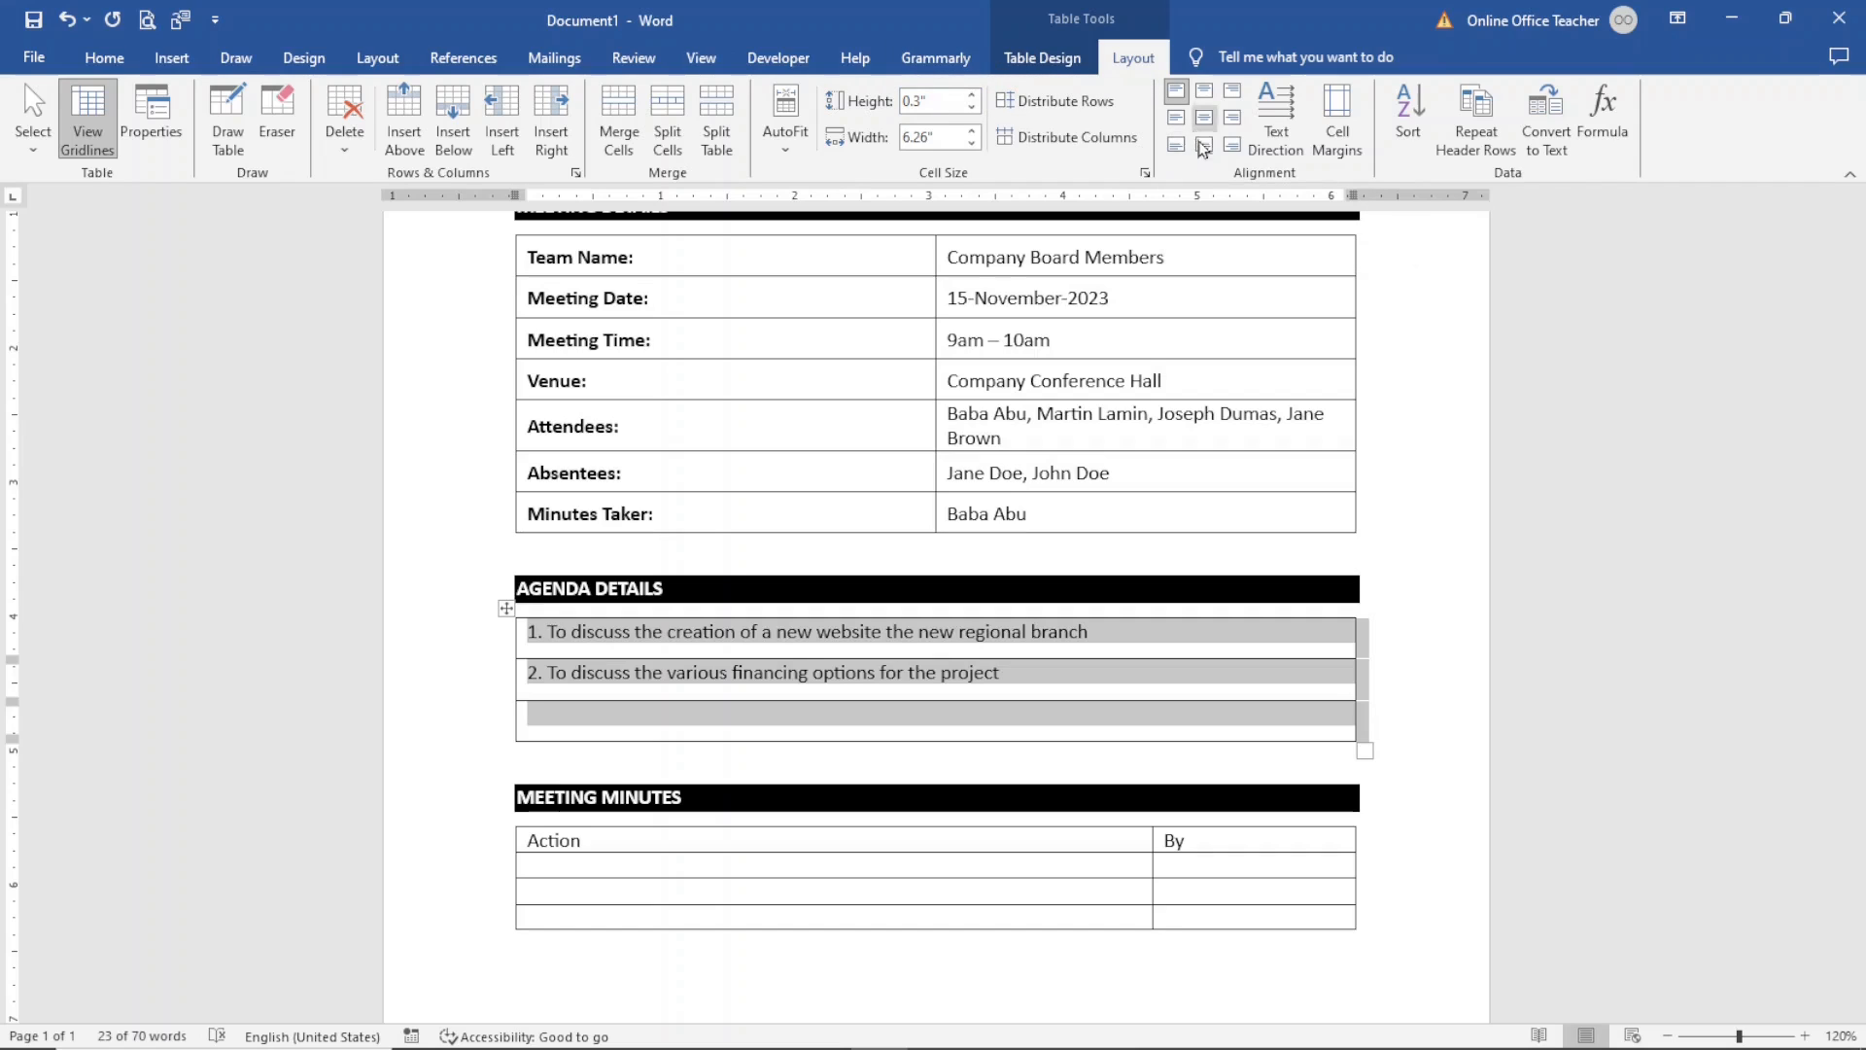
left_click(1177, 119)
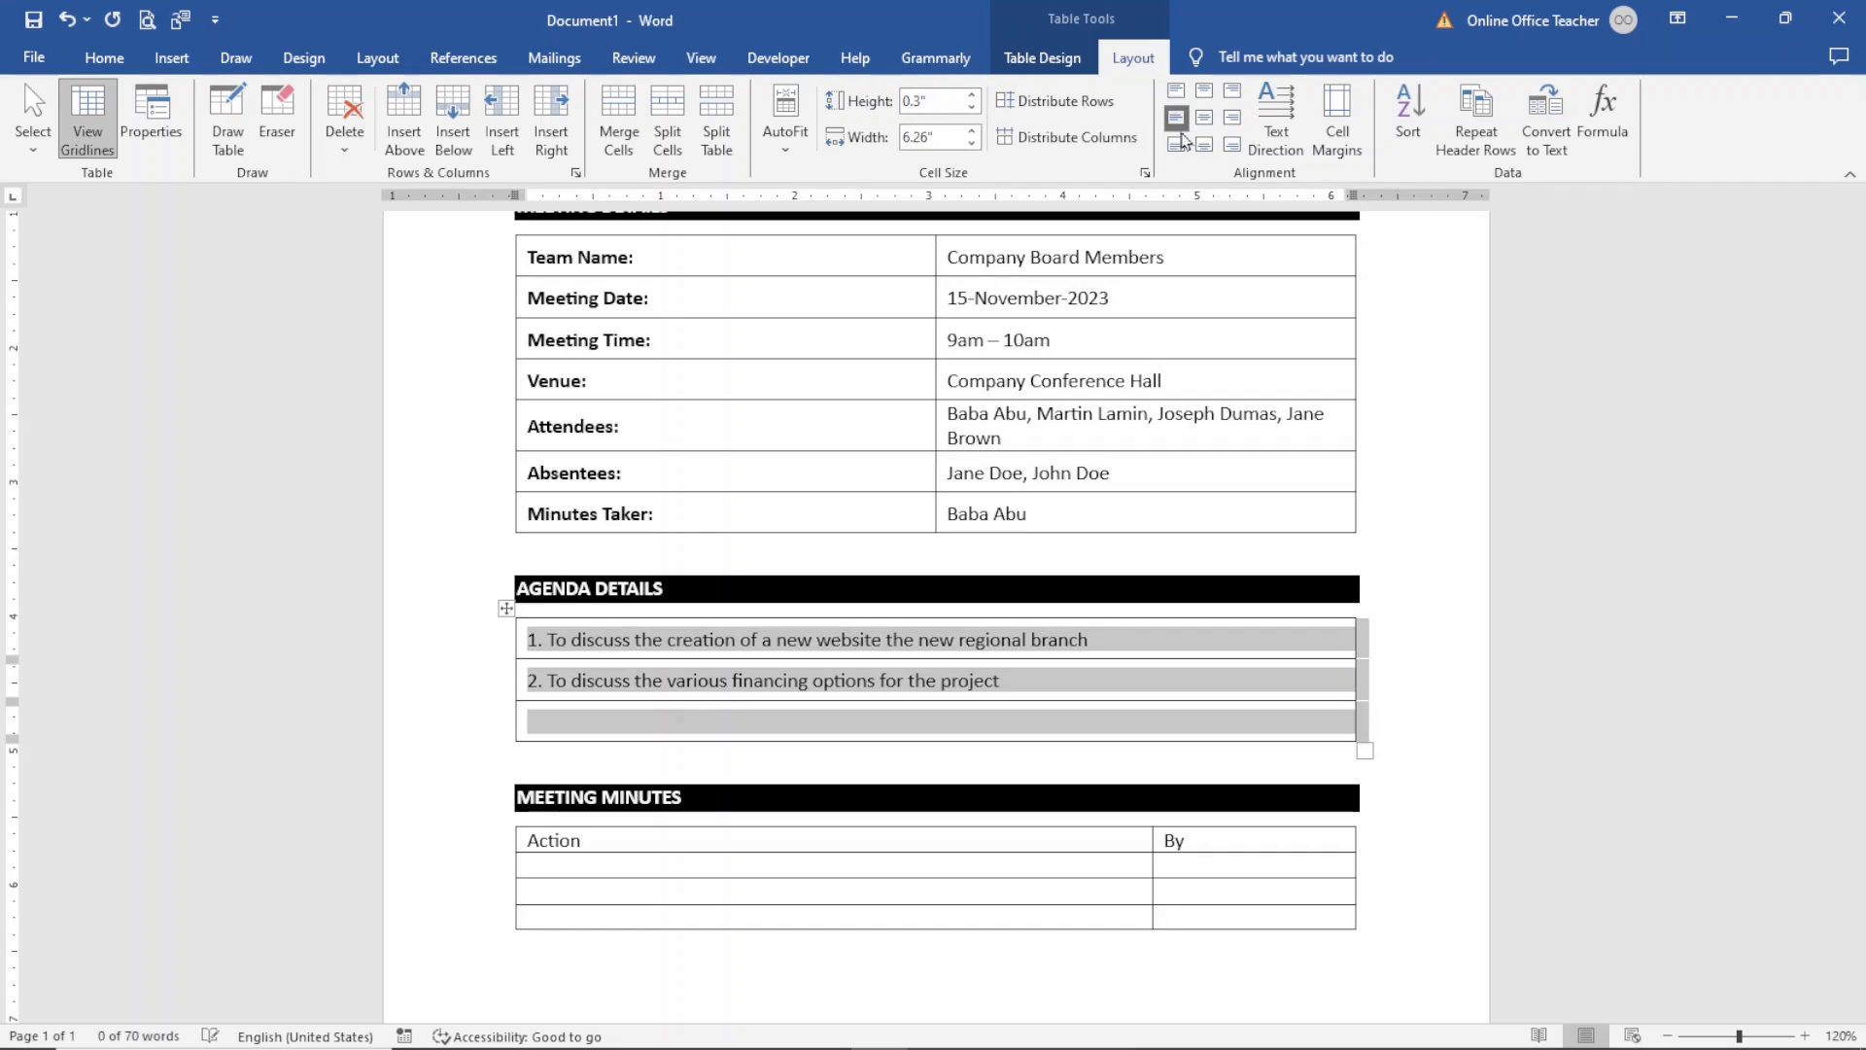
- Set the meeting minutes table's row height to 0.3" and align its cell text center left
left_click(549, 894)
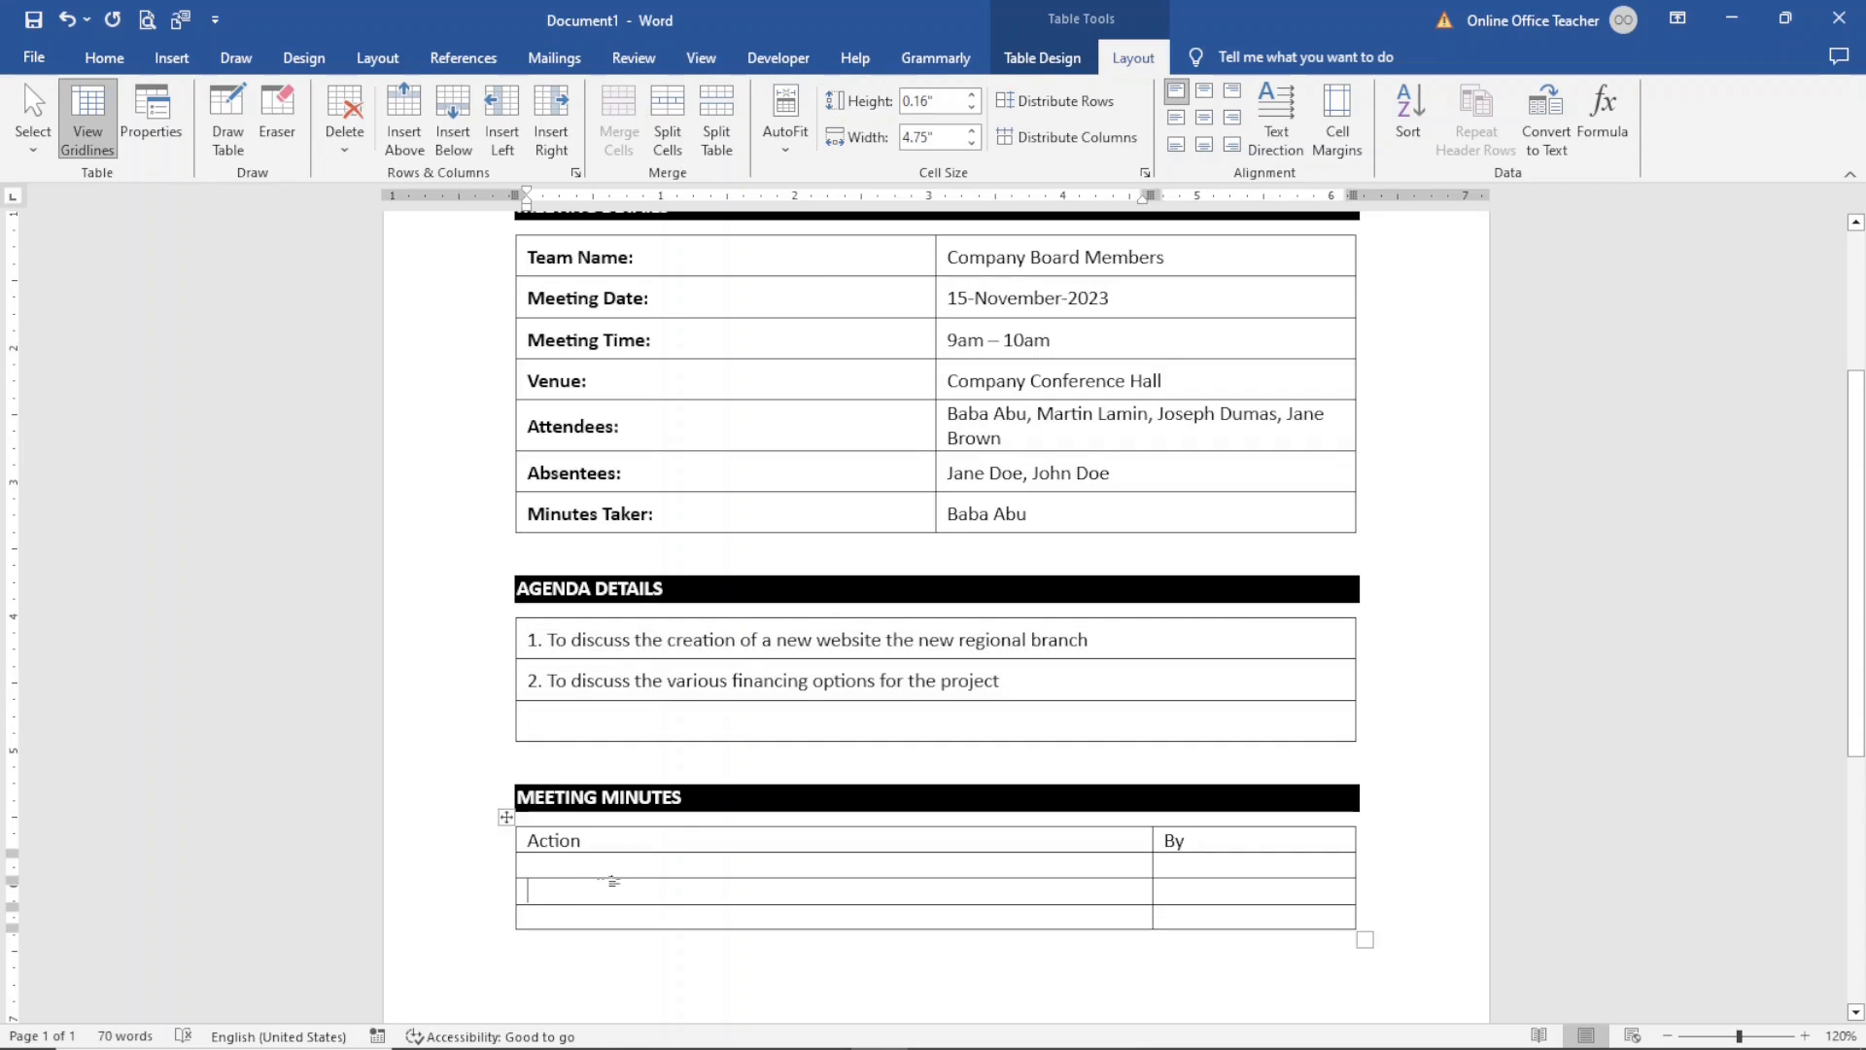
left_click(507, 822)
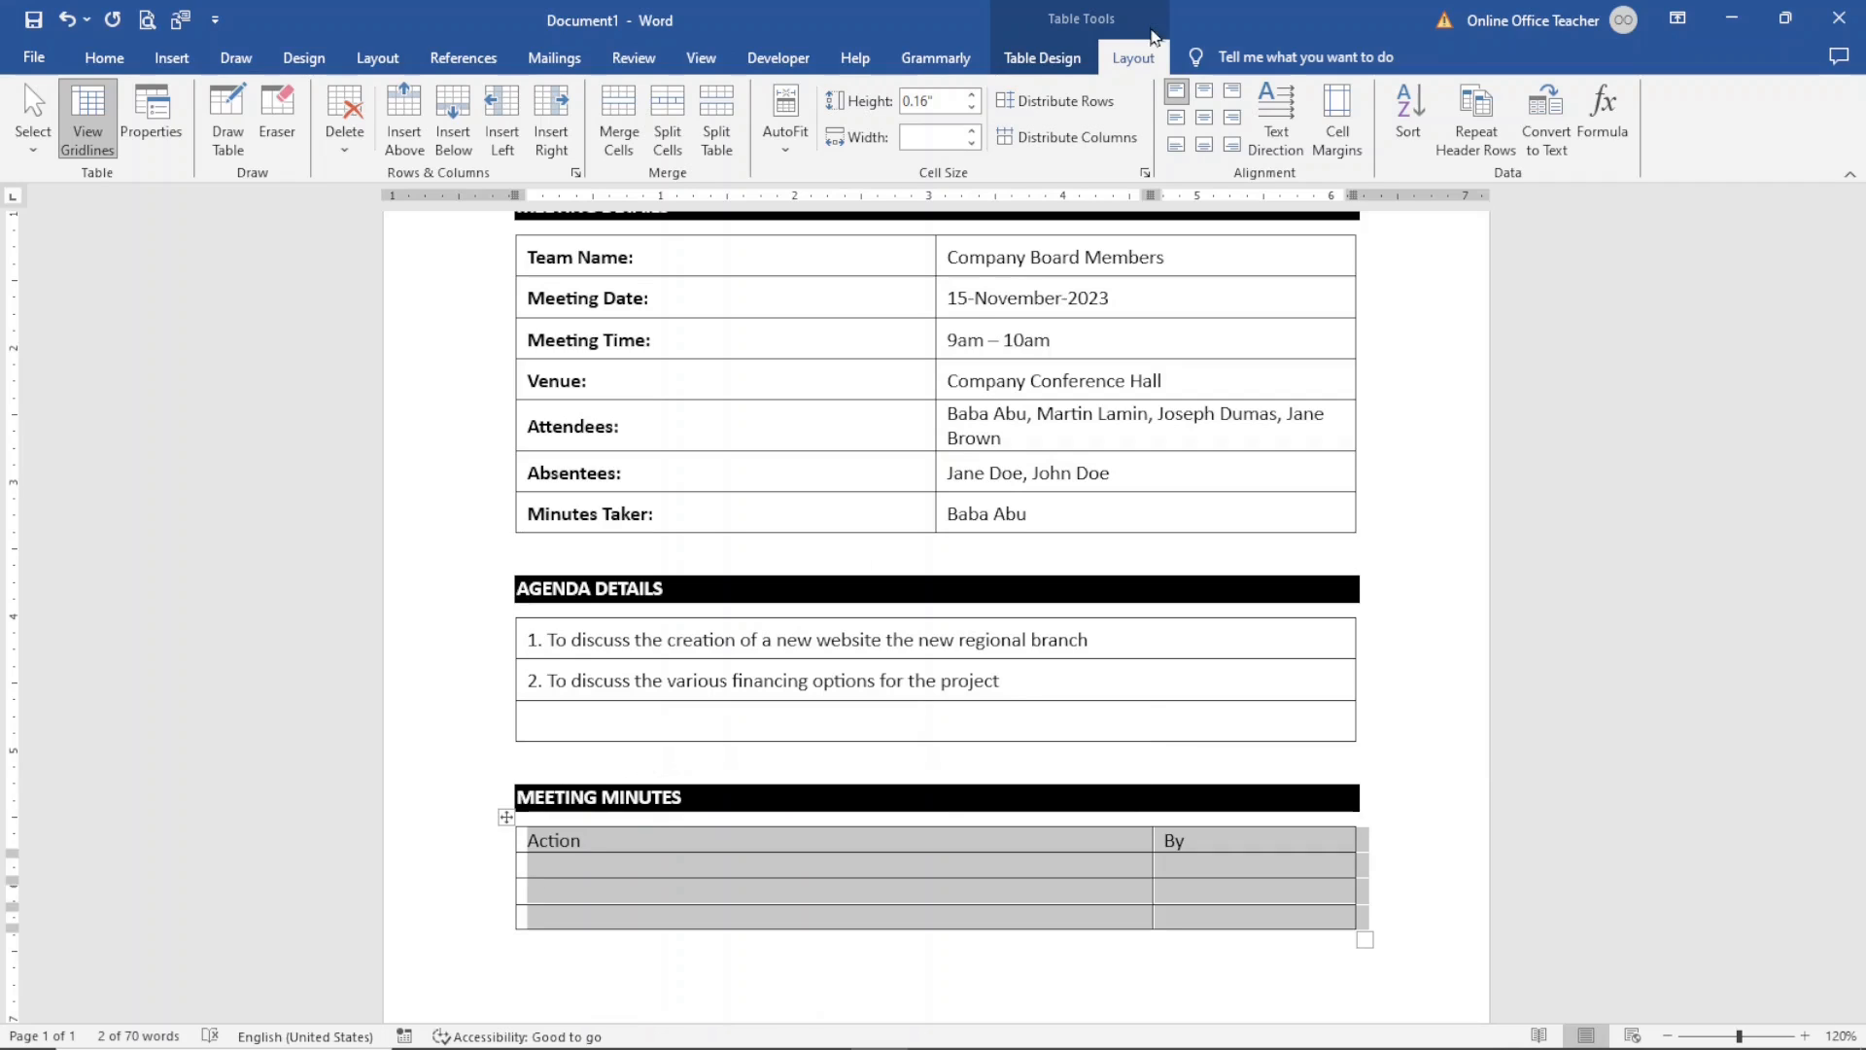
left_click(931, 100)
type("0.3")
key("Return")
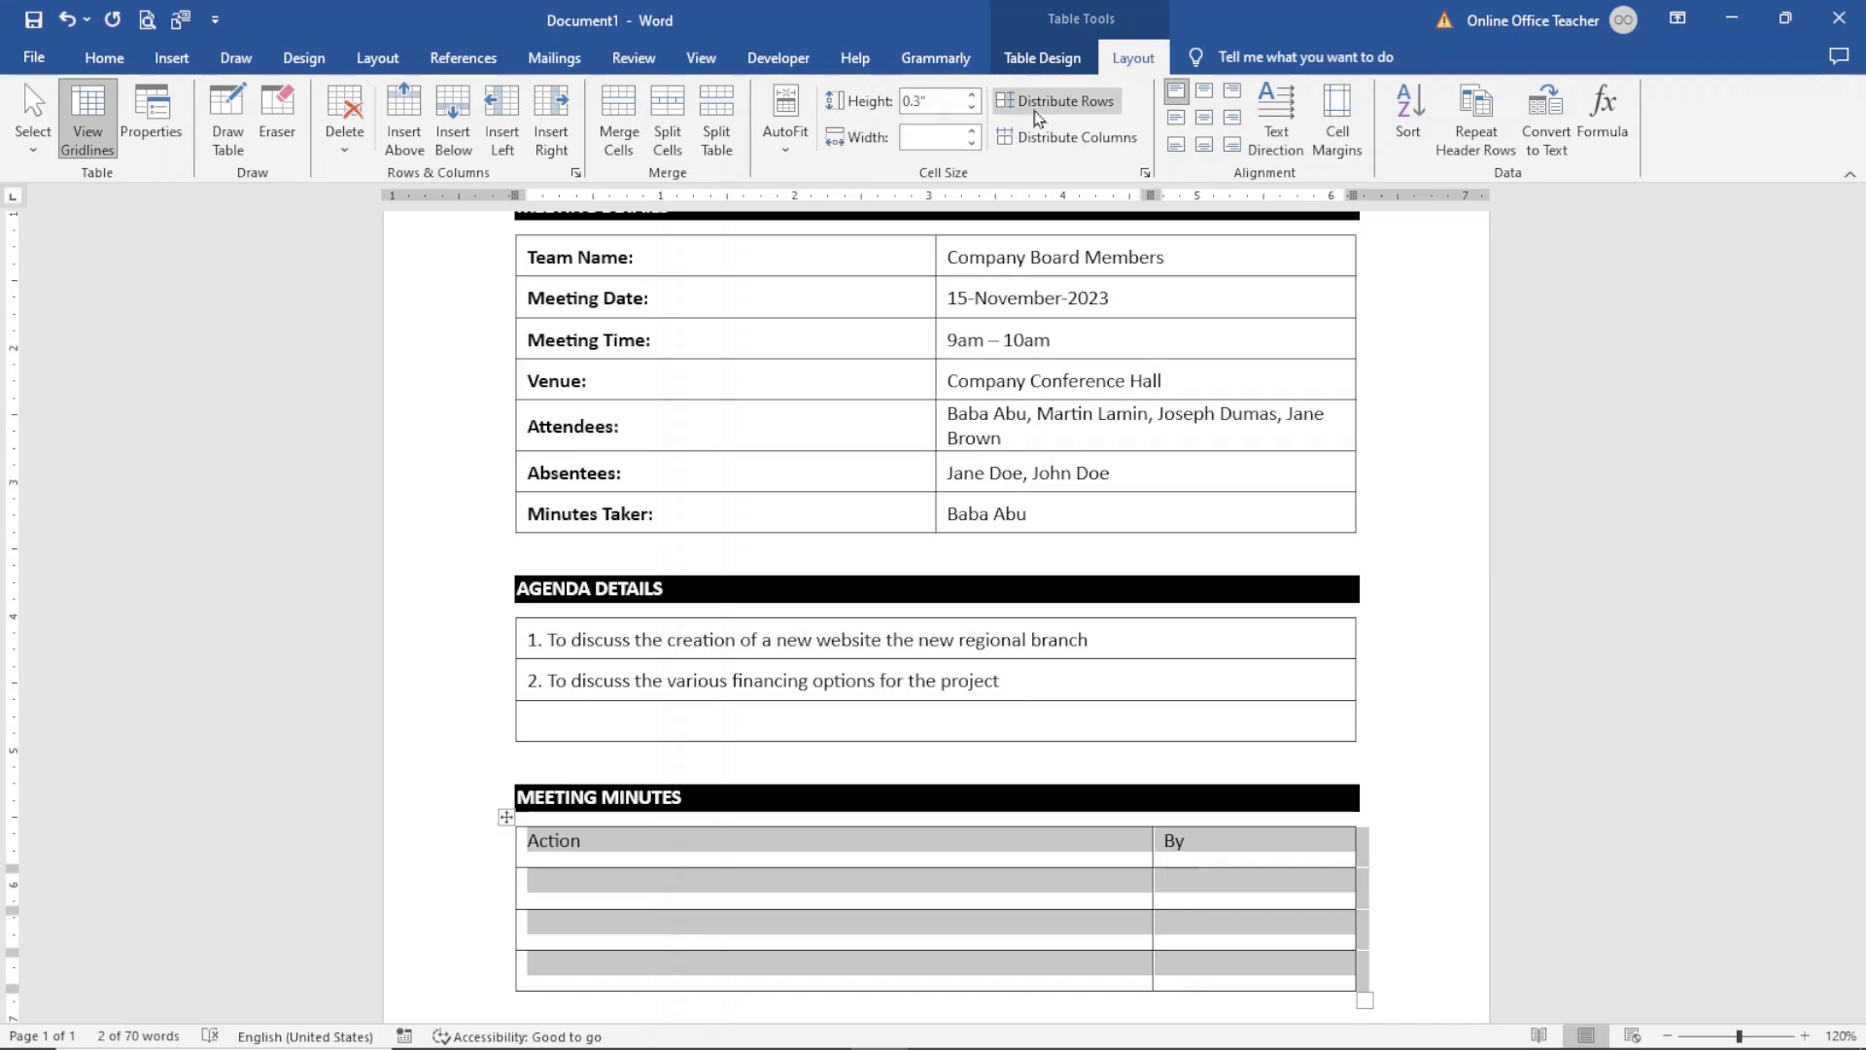
left_click(1174, 120)
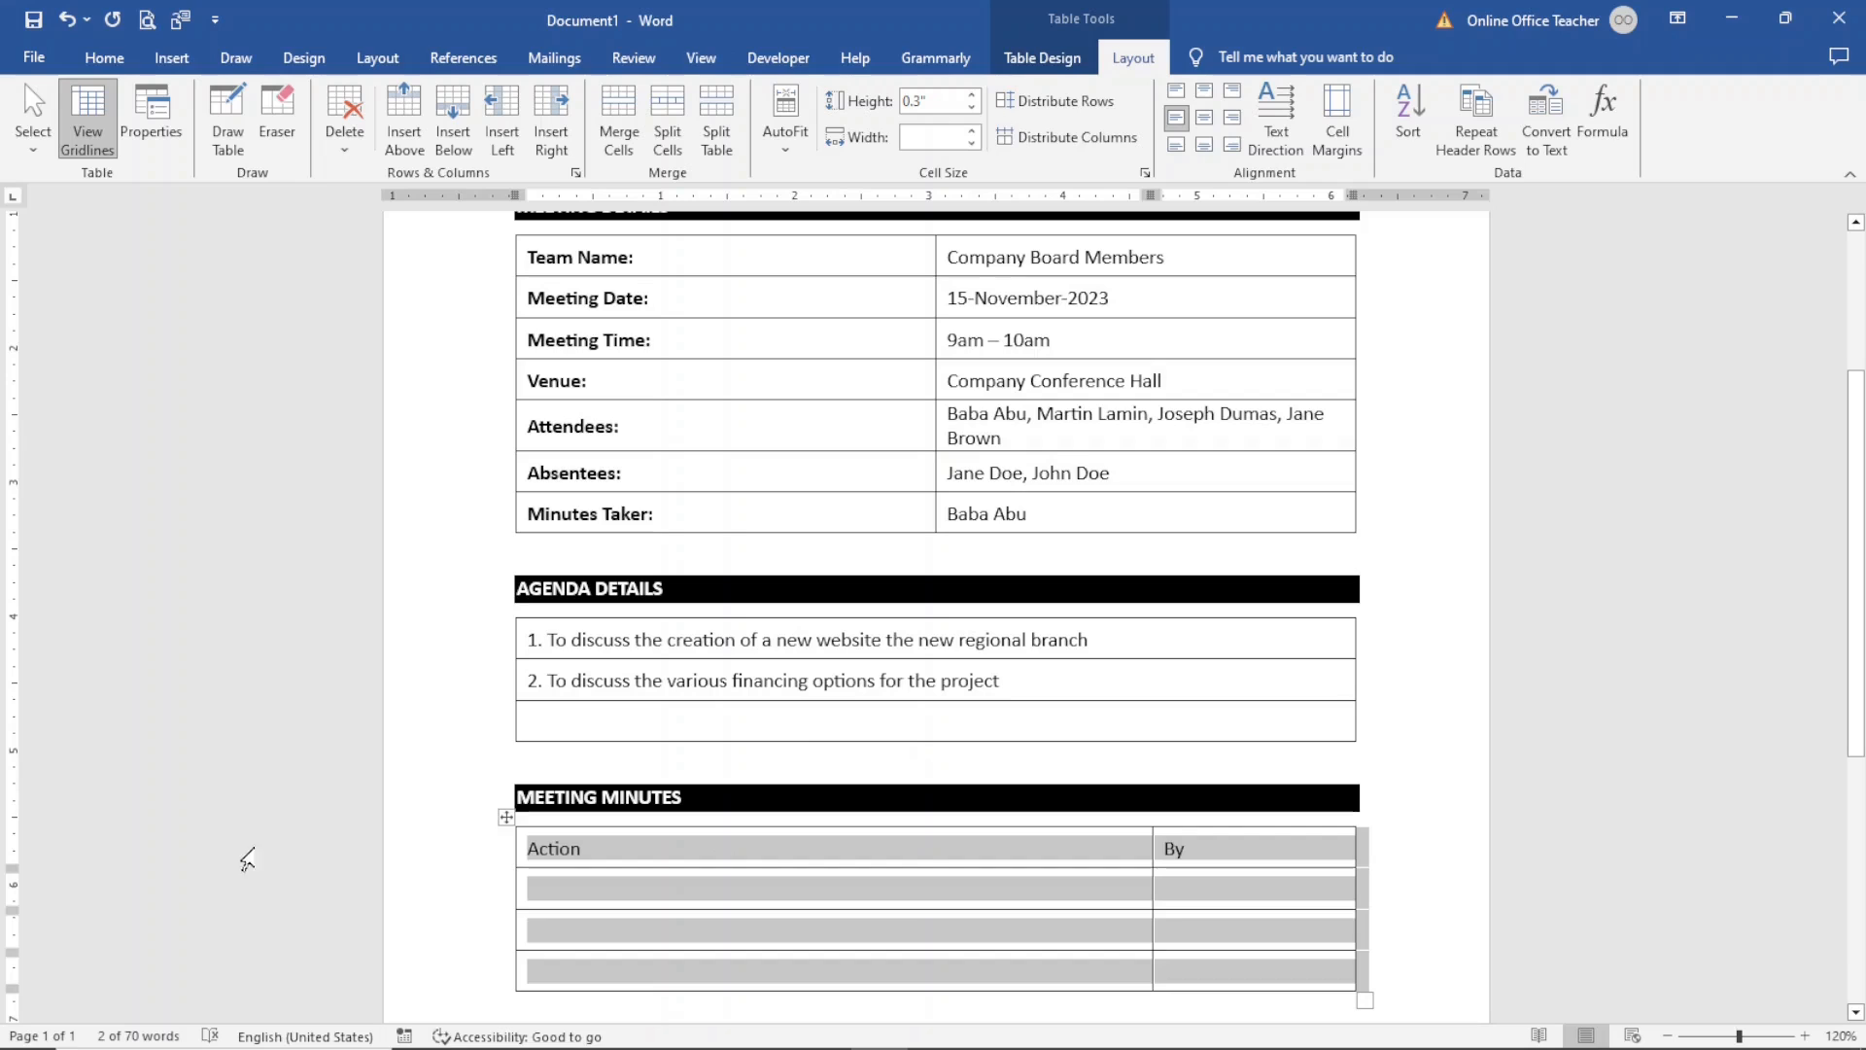
- Make the Action and By header row of the meeting minutes table bold
left_click(548, 847)
double_click(535, 855)
left_click(536, 854)
left_click_drag(538, 849, 1249, 859)
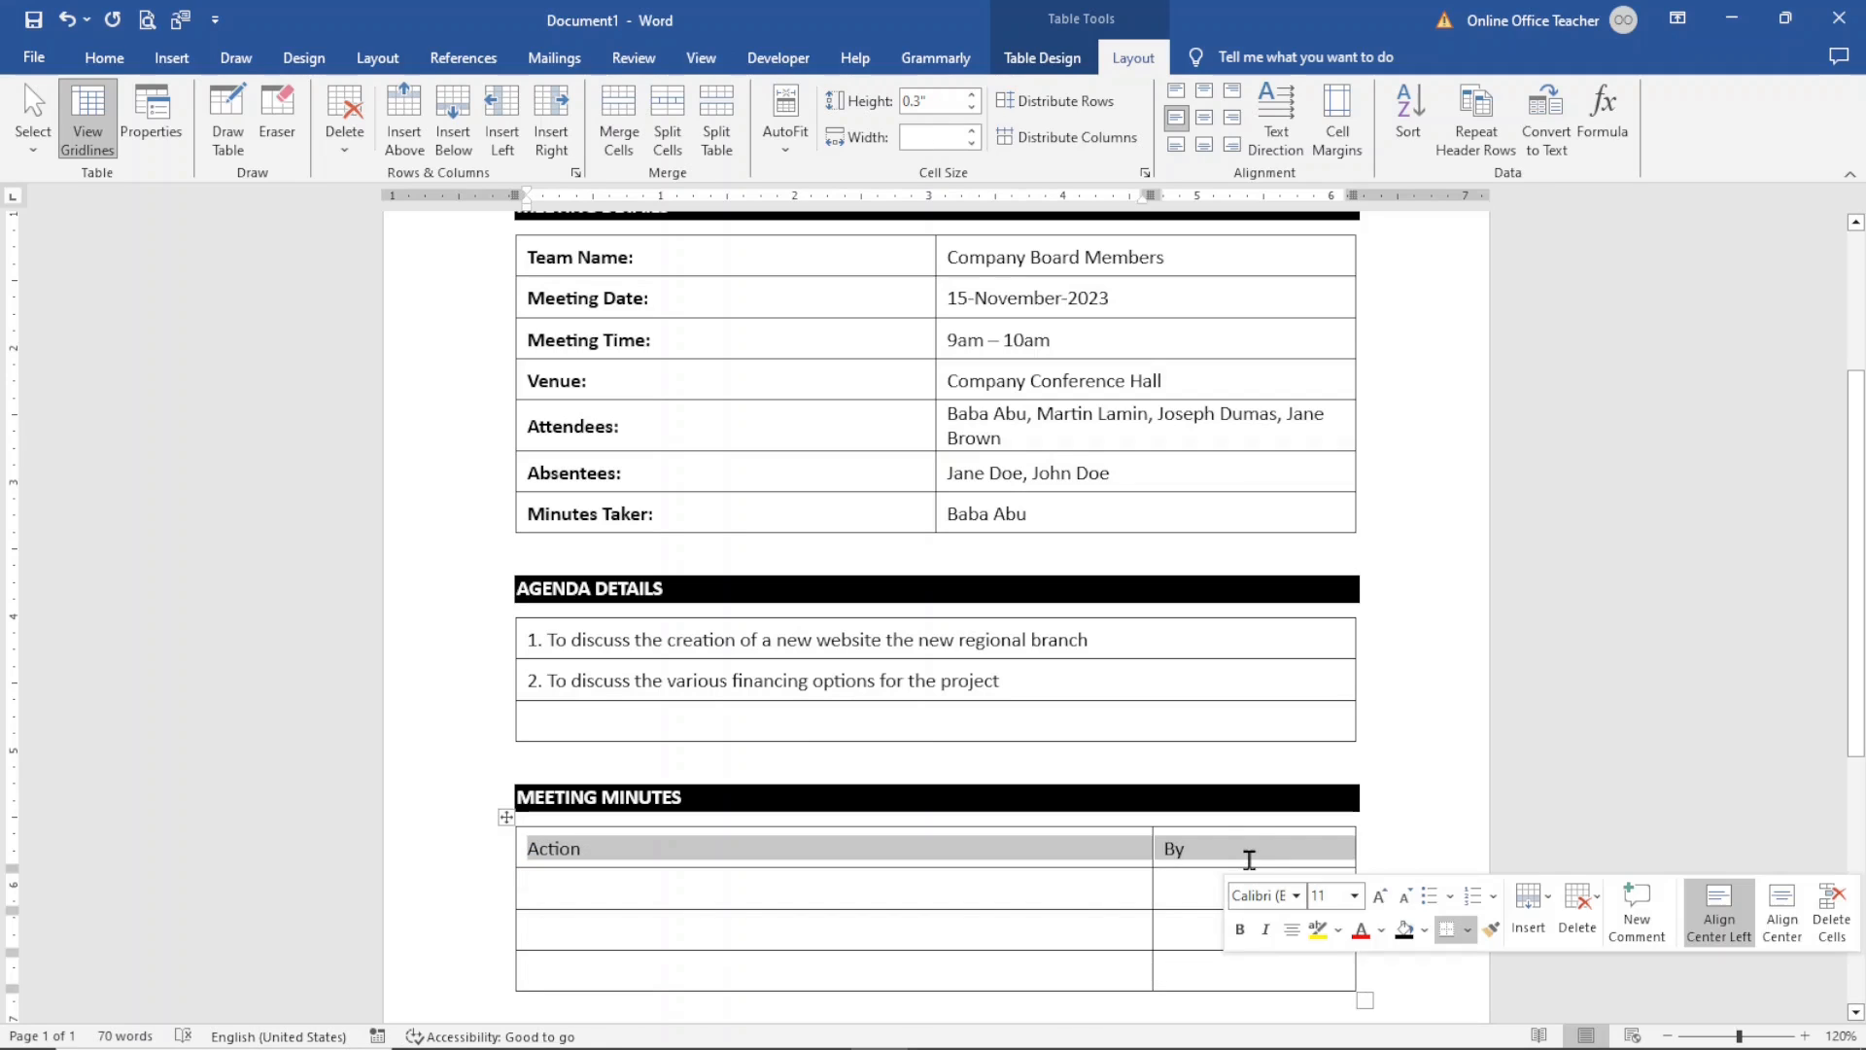
left_click(1241, 930)
- Add an extra blank line below the meeting details table and below the agenda details table
scroll(1326, 493, "up", 1)
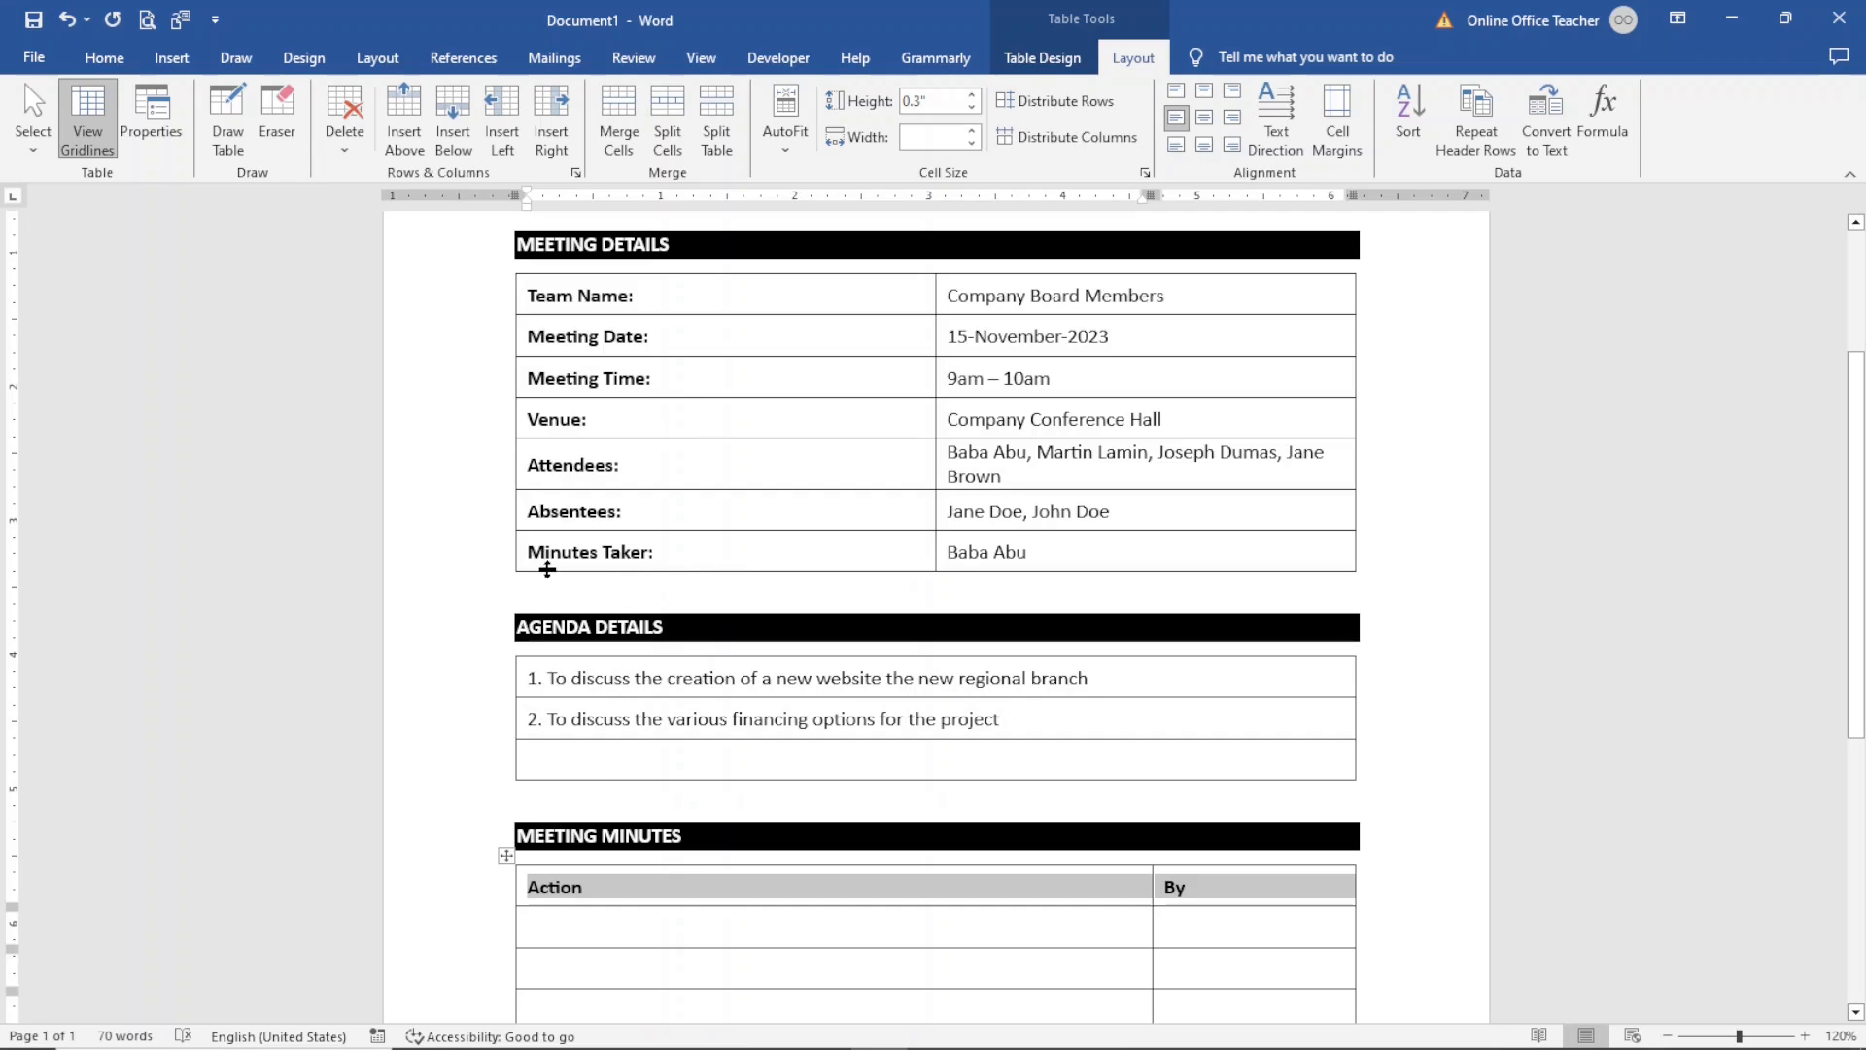
left_click(554, 601)
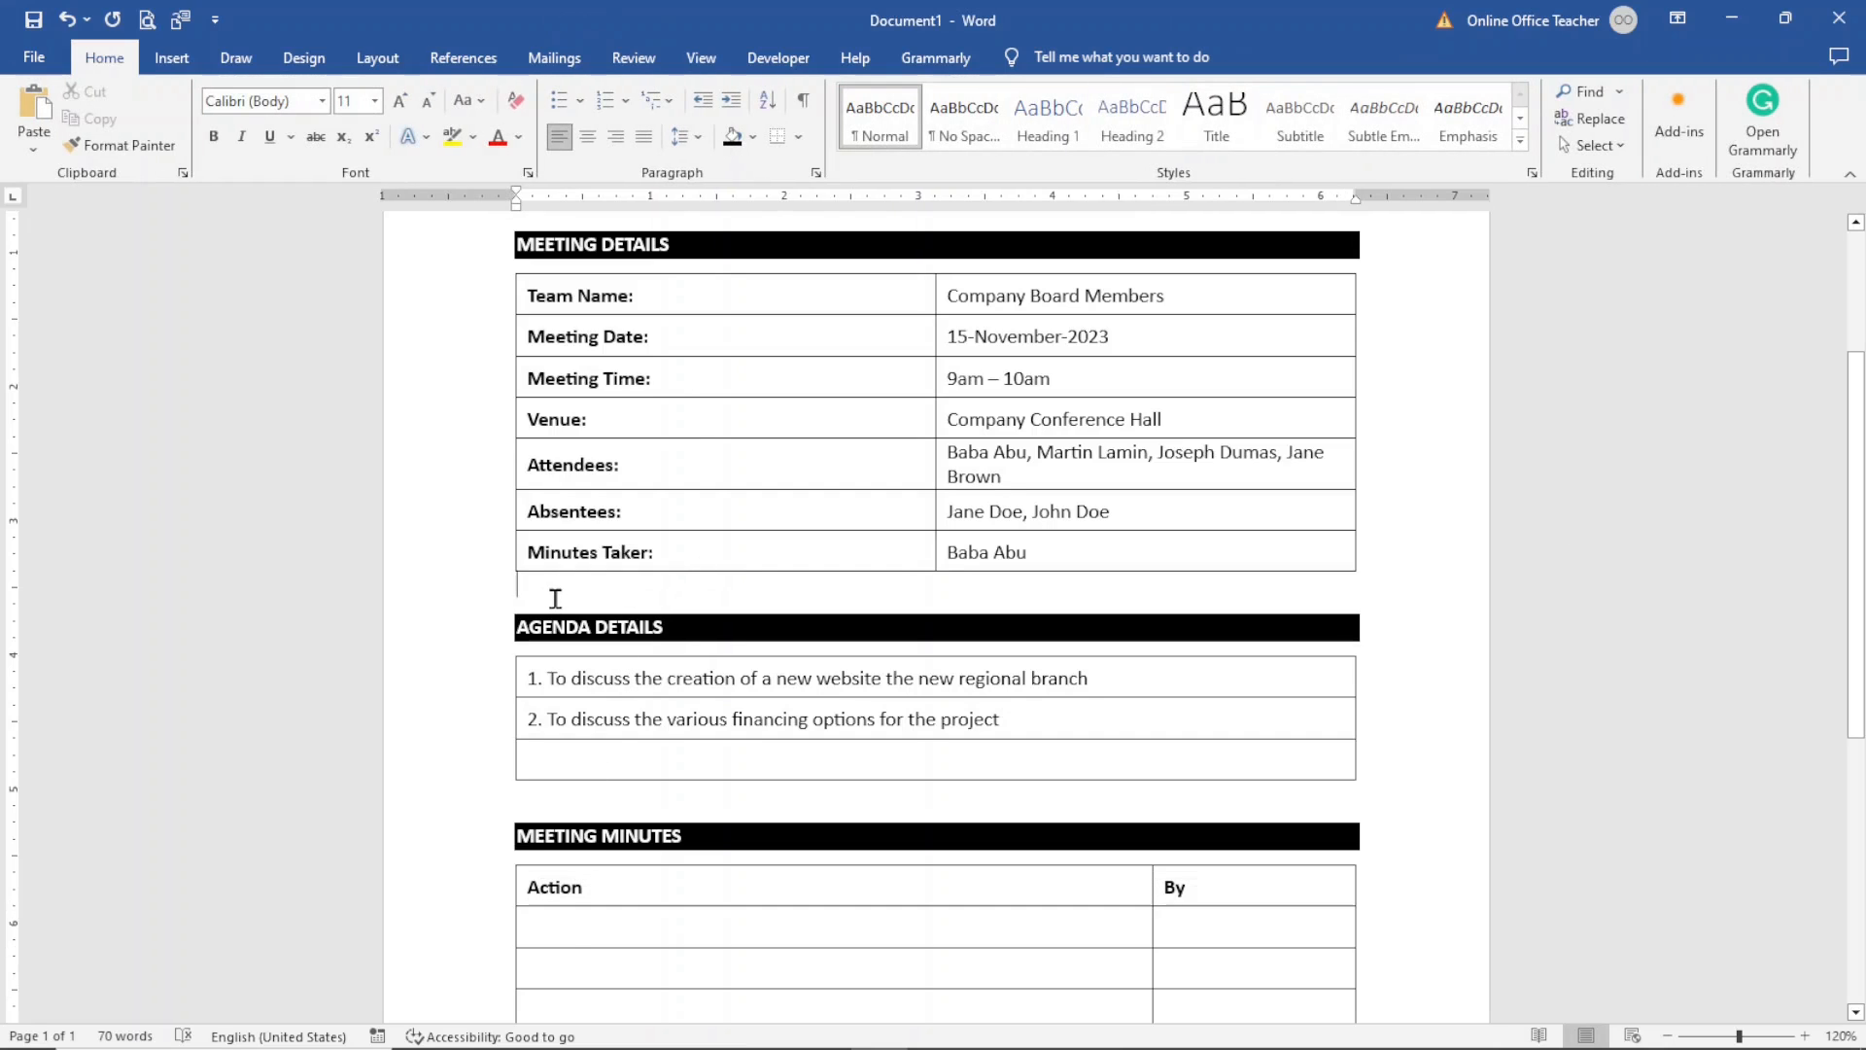
key("Return")
left_click(580, 832)
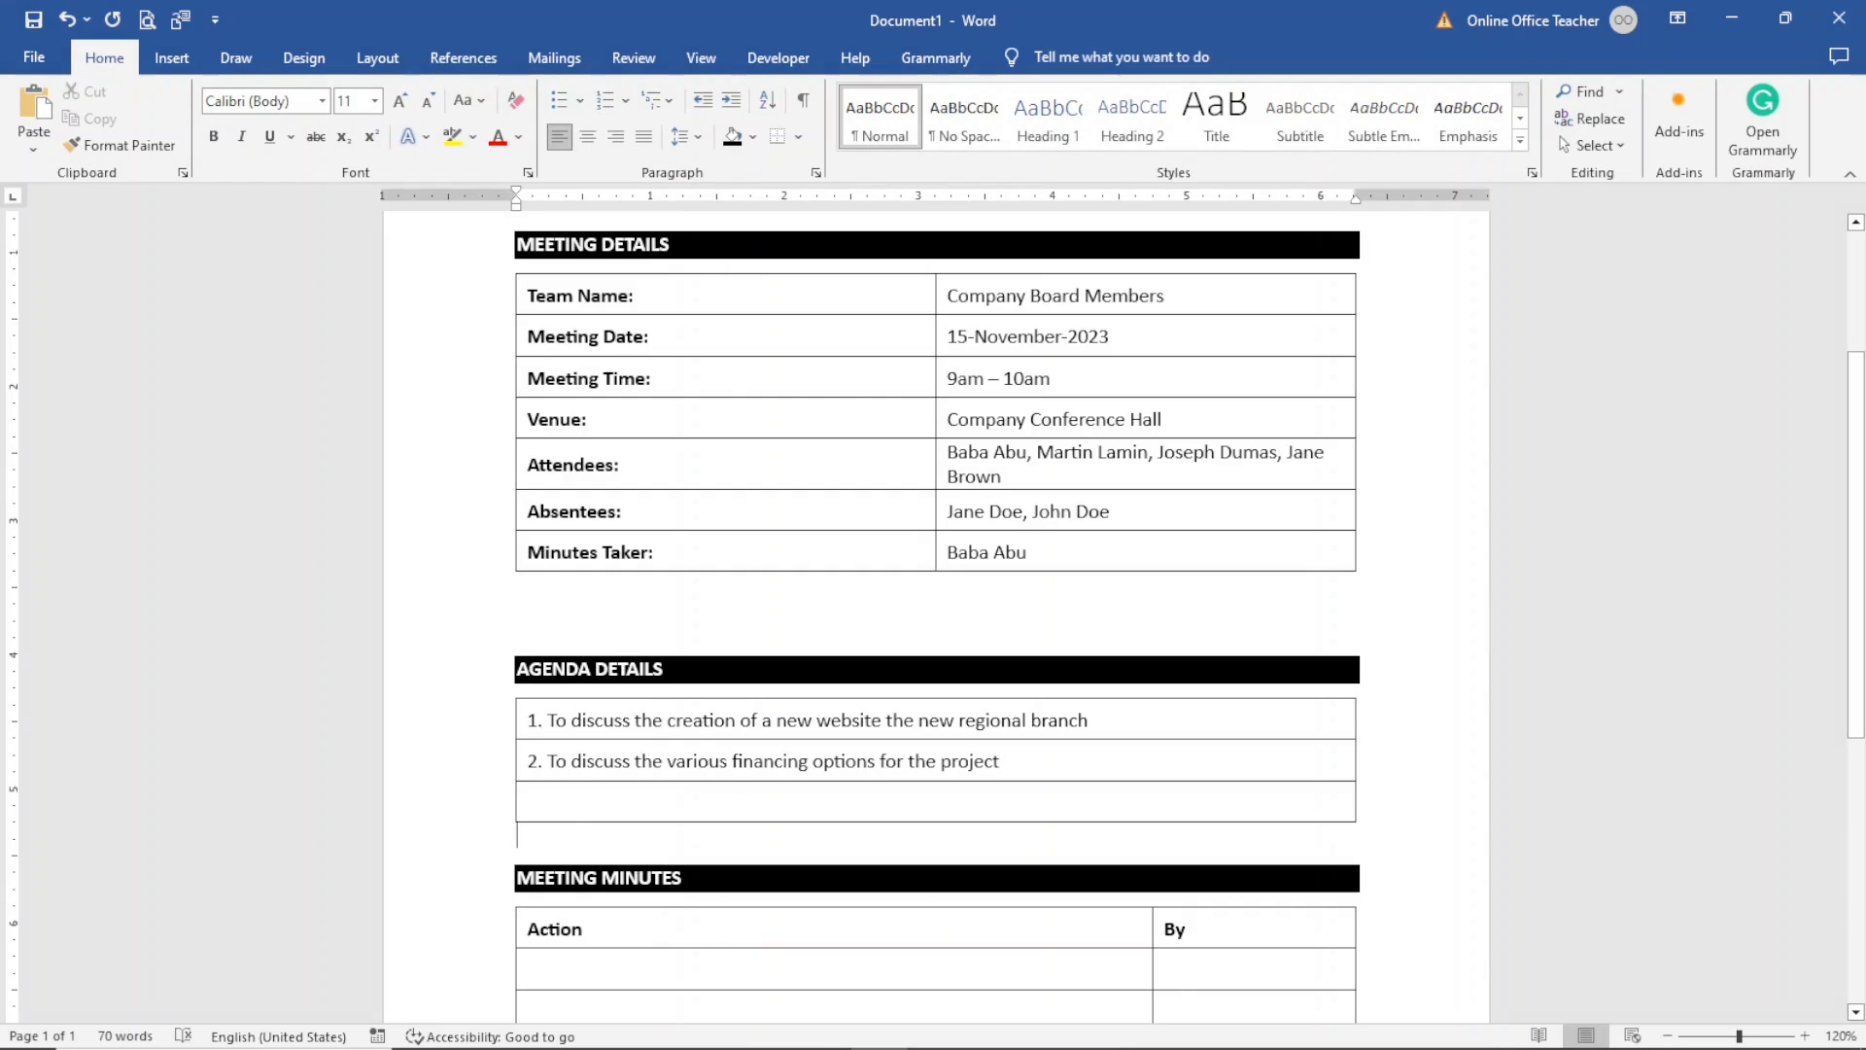
key("Return")
- Zoom out to review the whole formatted minutes document
left_click_drag(1857, 544, 1857, 748)
scroll(1730, 851, "up", 10)
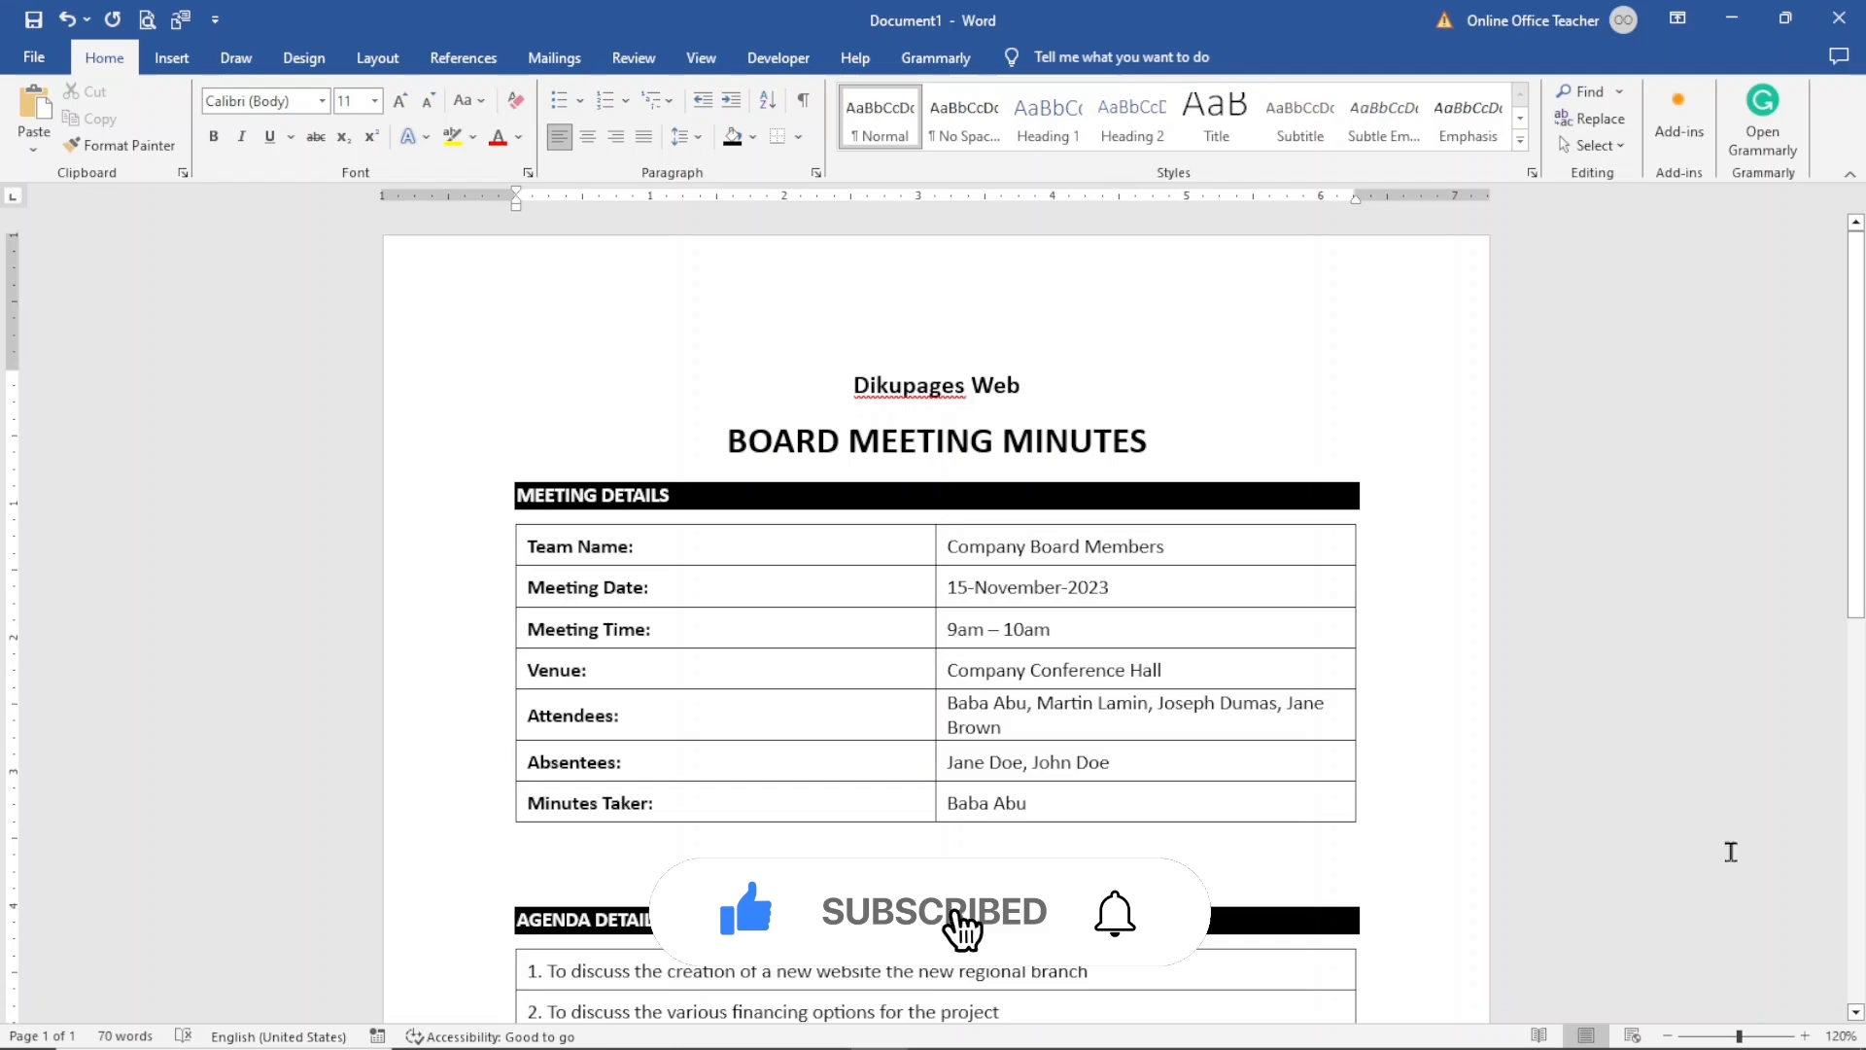
left_click(1600, 980)
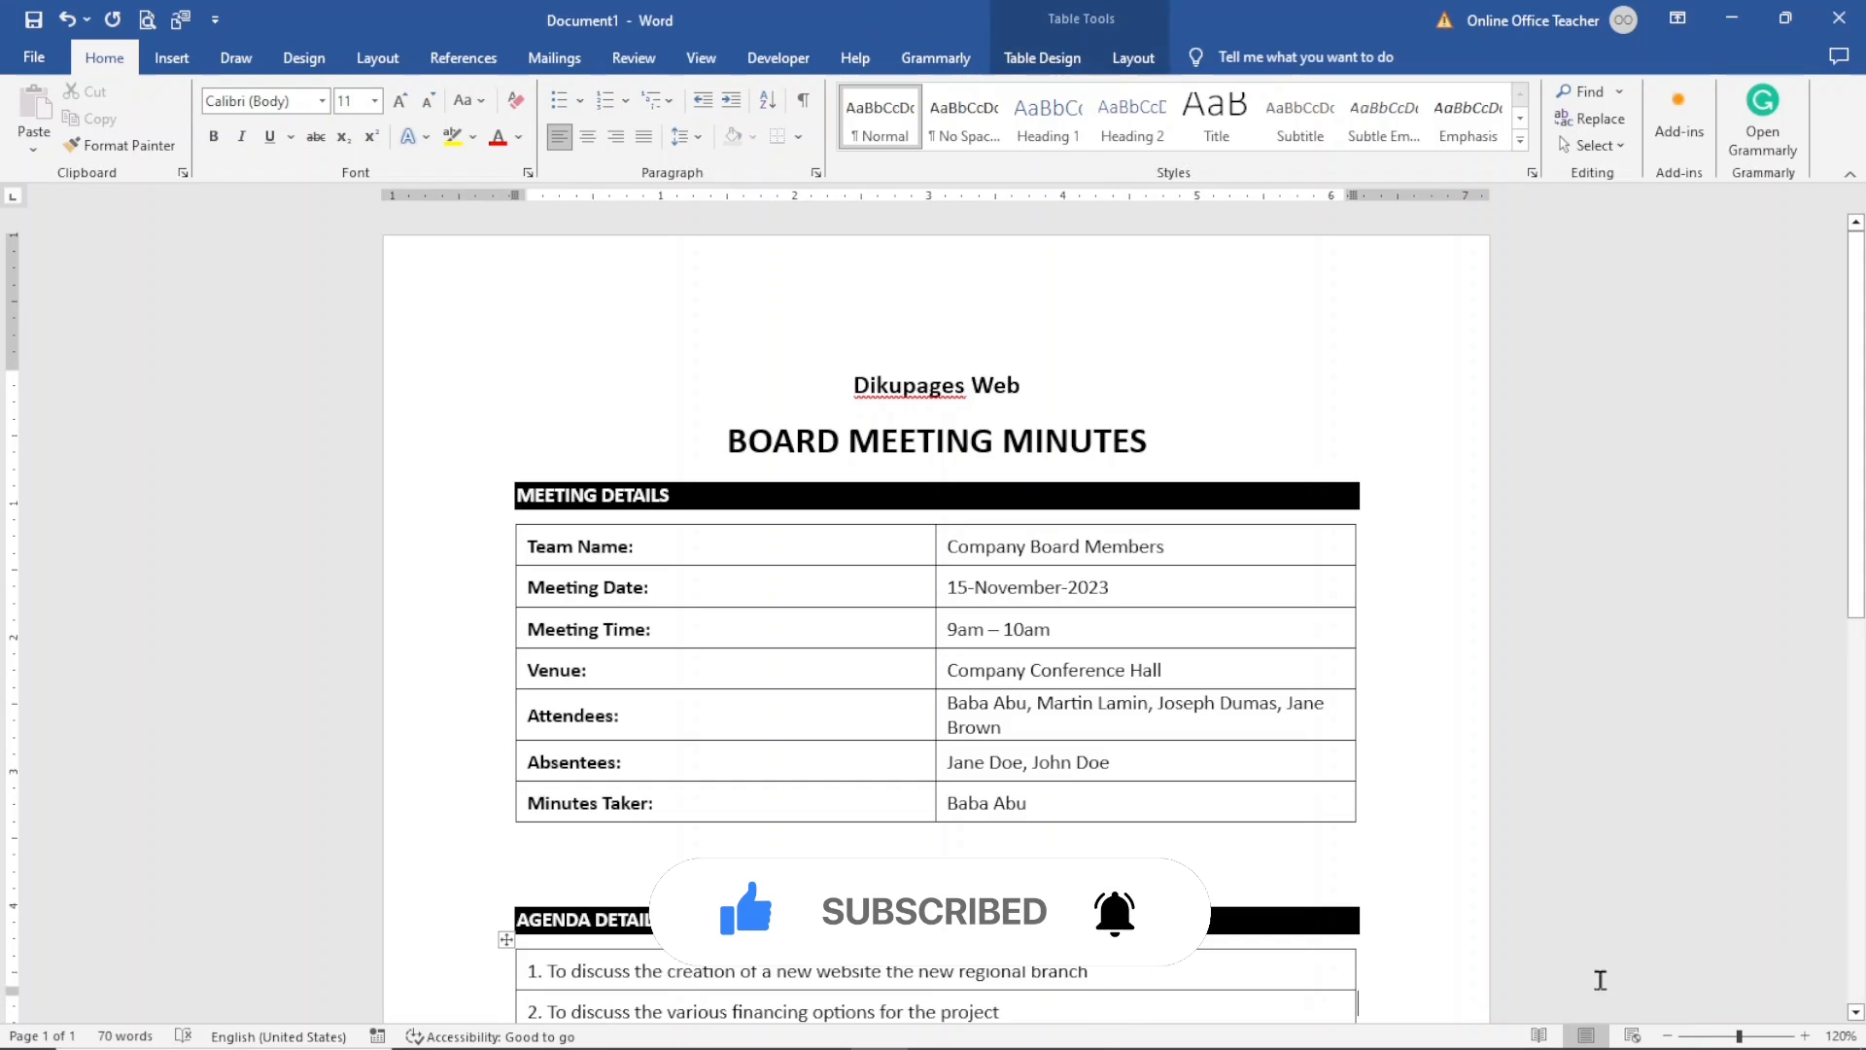
left_click(1666, 1036)
left_click(1666, 1035)
left_click(1666, 1036)
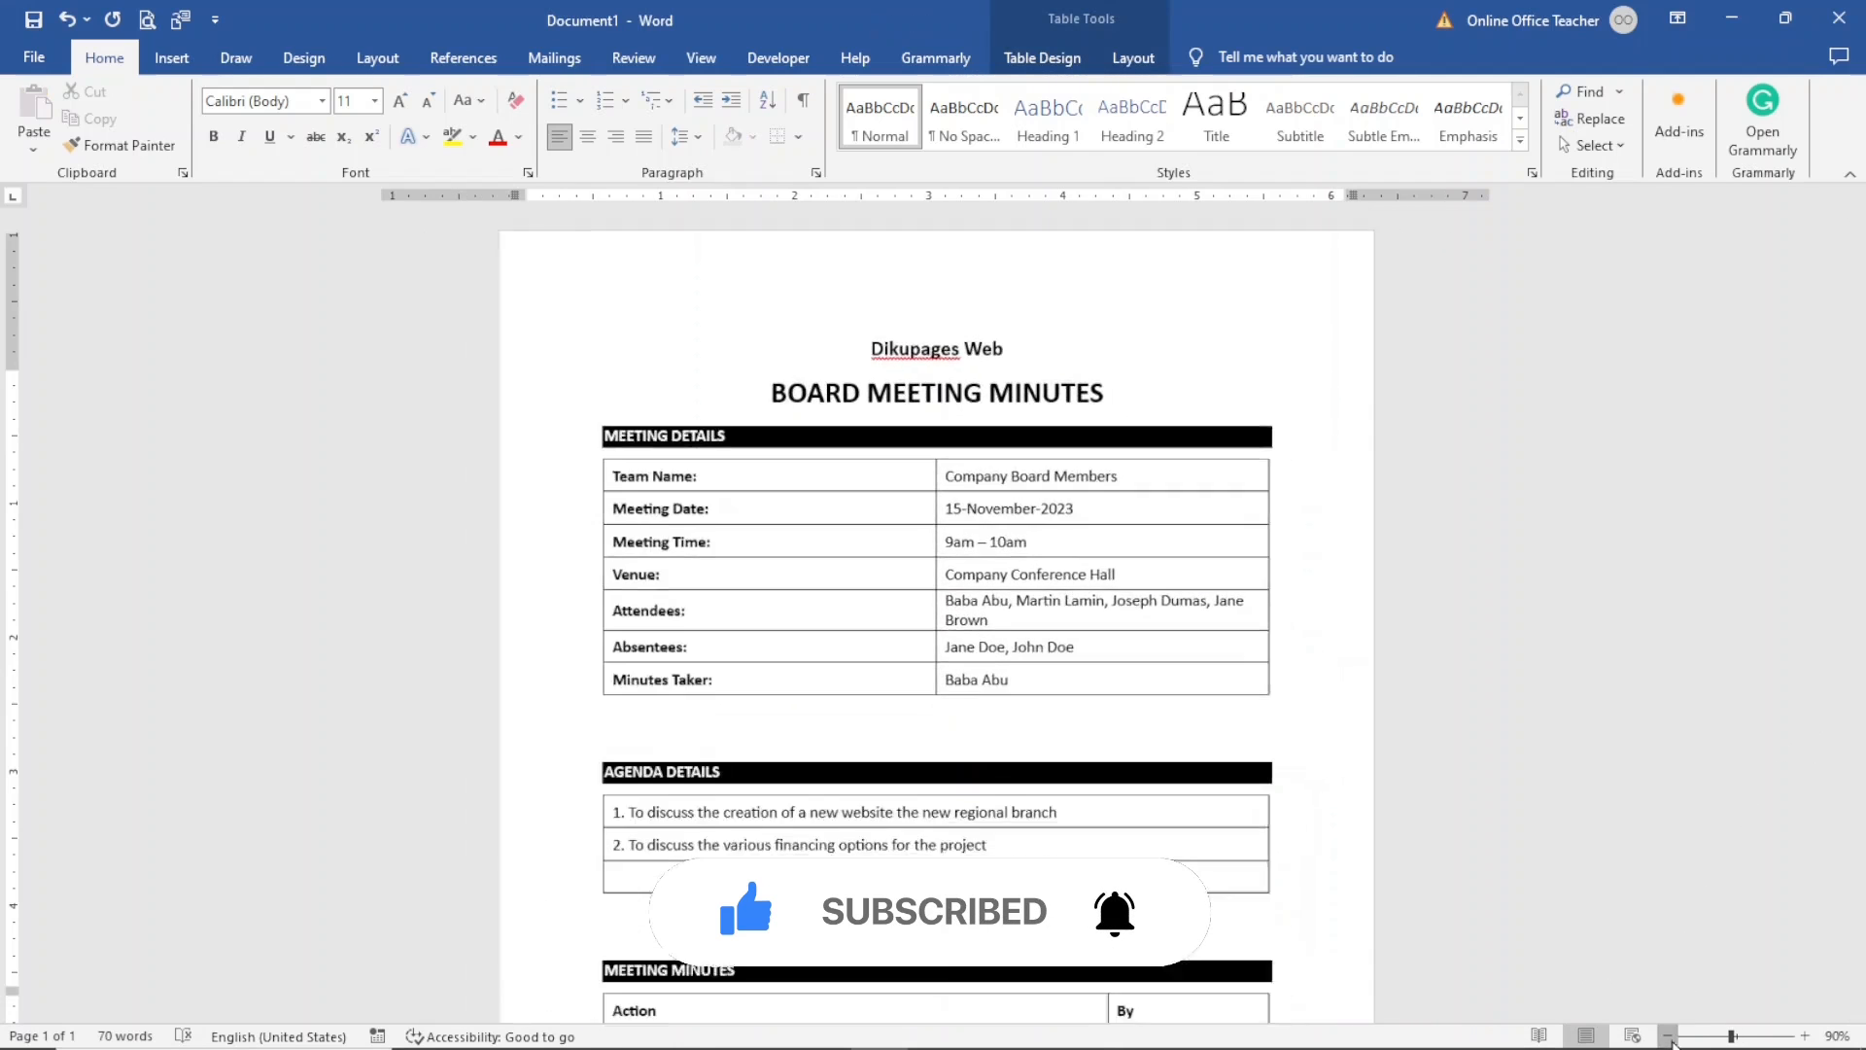
left_click(1667, 1035)
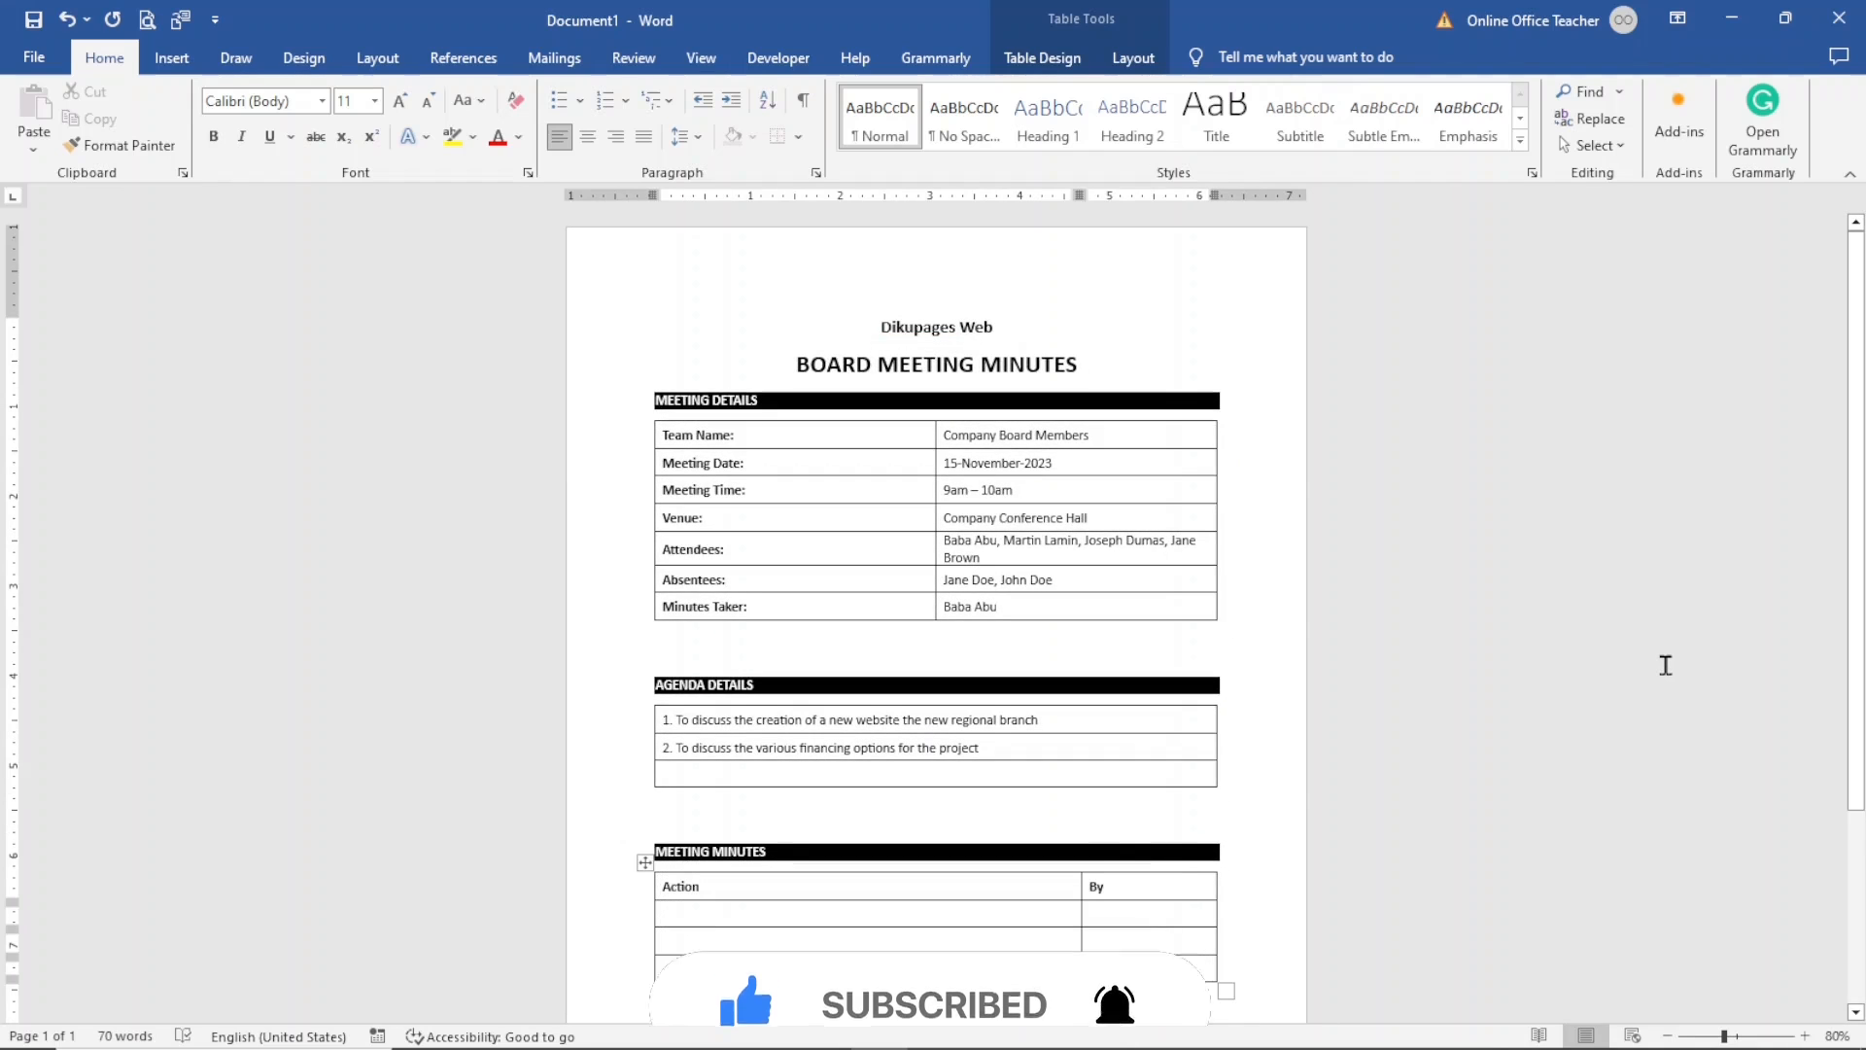